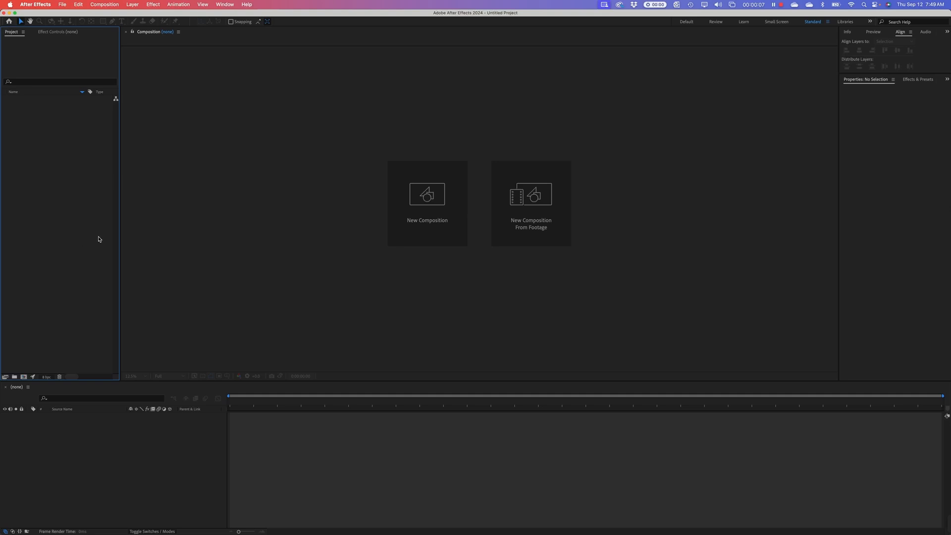
- Create a new composition 200 px wide and 1000 px high
left_click_drag(120, 229, 155, 223)
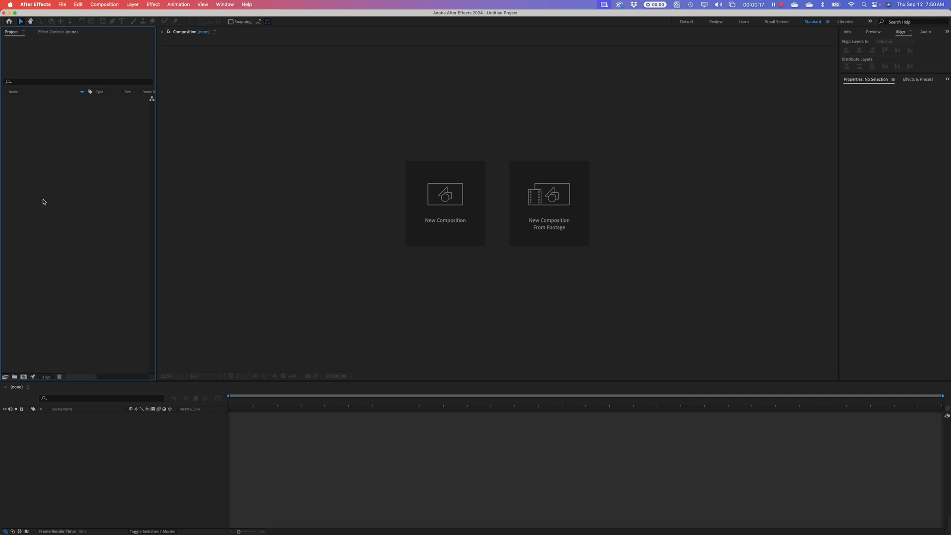
right_click(28, 139)
left_click(56, 147)
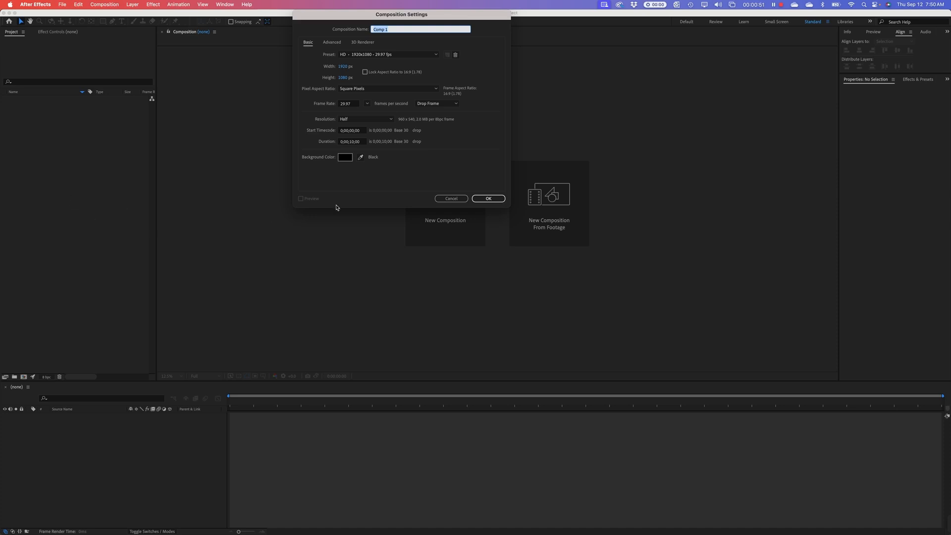
left_click(379, 188)
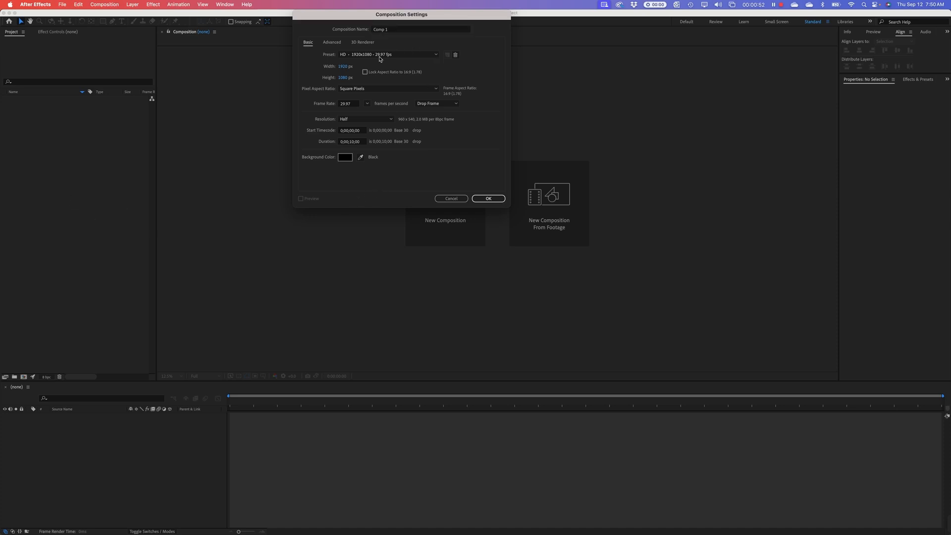
left_click(343, 77)
type("100")
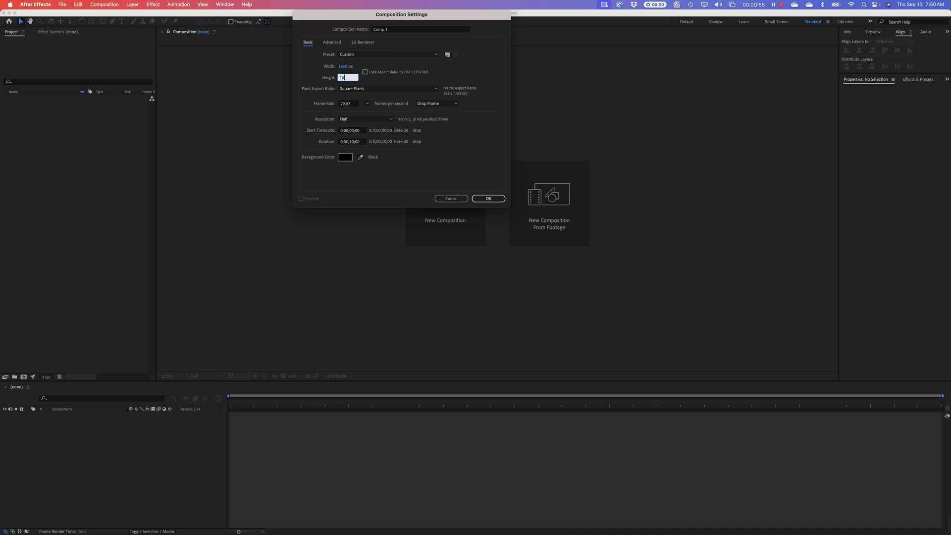
type("0")
left_click(343, 66)
type("200")
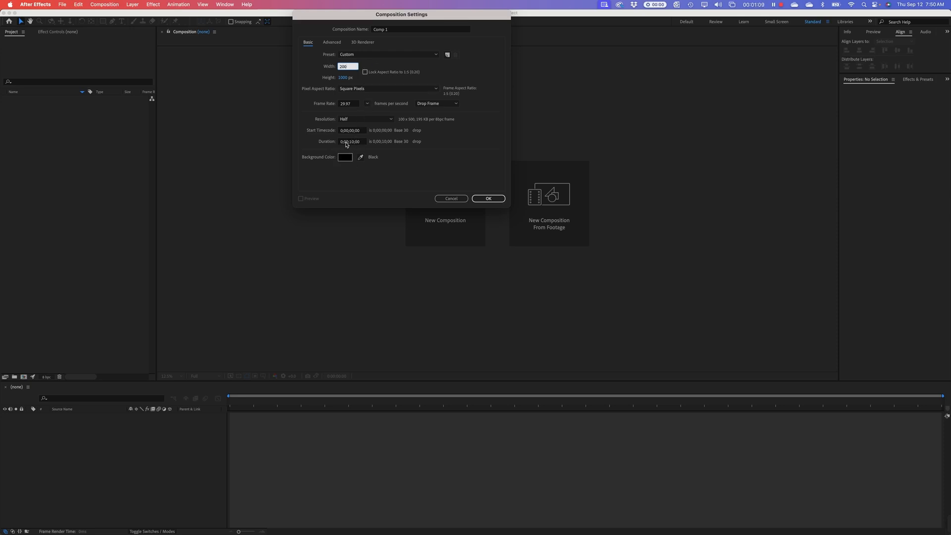
left_click(489, 198)
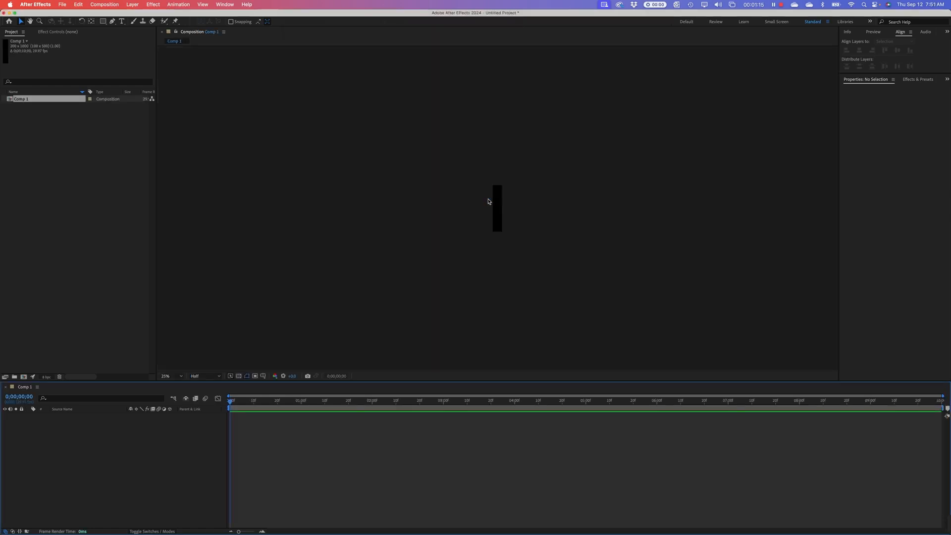
- Add a dark orange-brown solid layer at composition size to the 200 x 1000 px composition
scroll(510, 202, "up", 3)
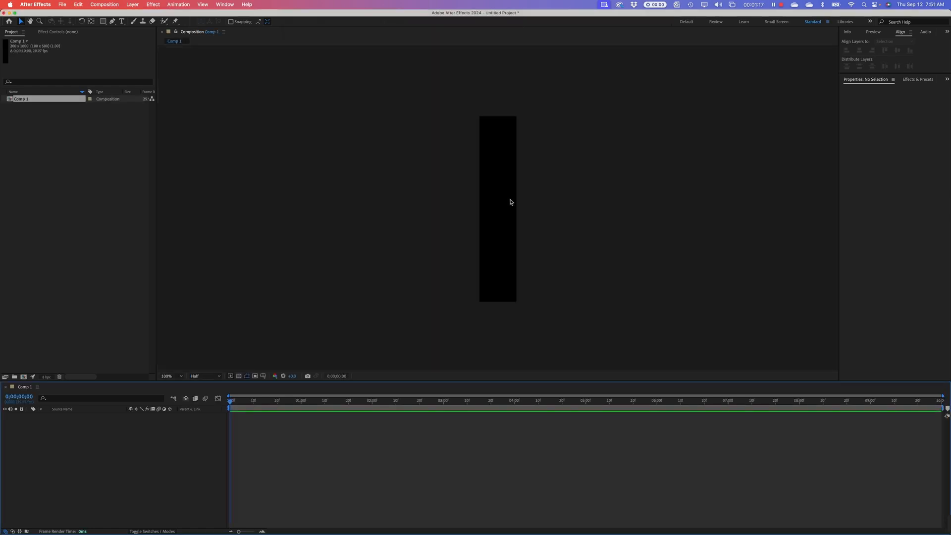
right_click(84, 429)
mouse_move(91, 436)
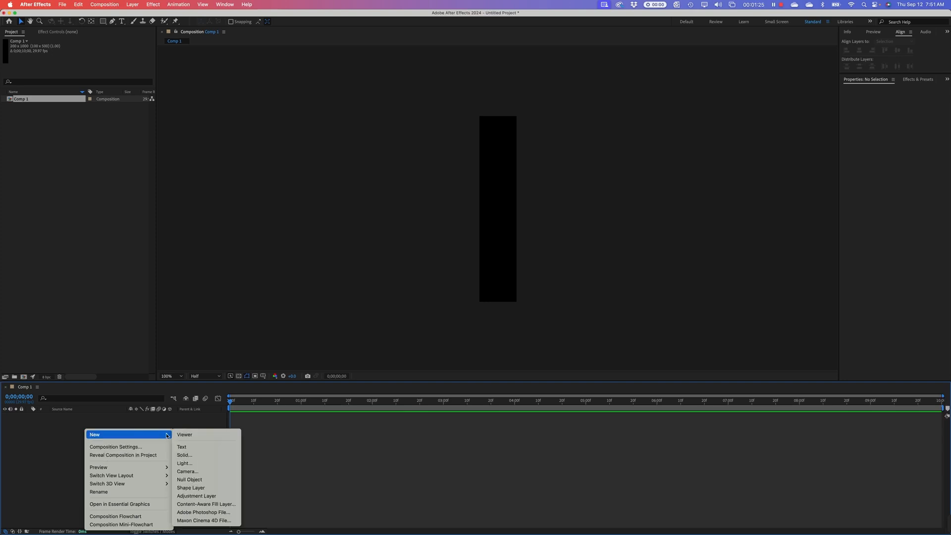
left_click(190, 460)
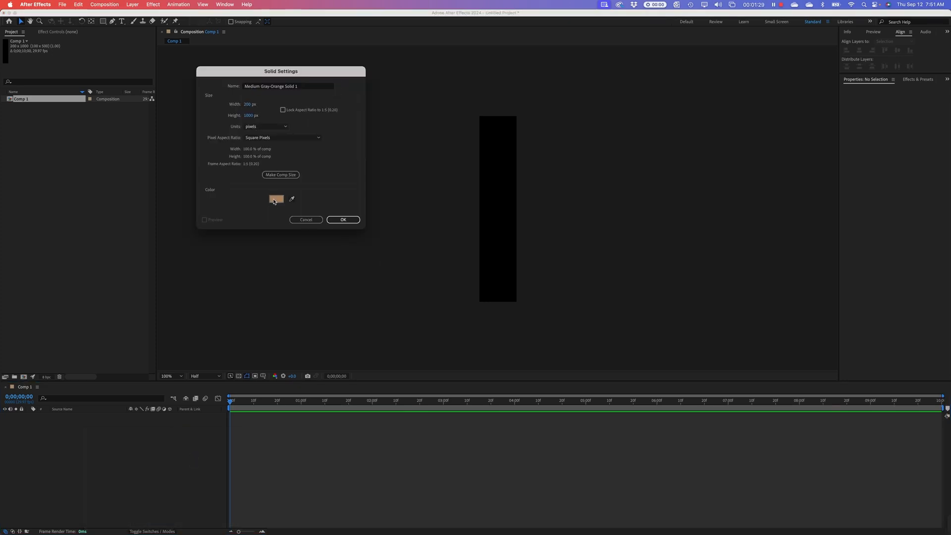
left_click(277, 198)
left_click_drag(399, 266, 410, 272)
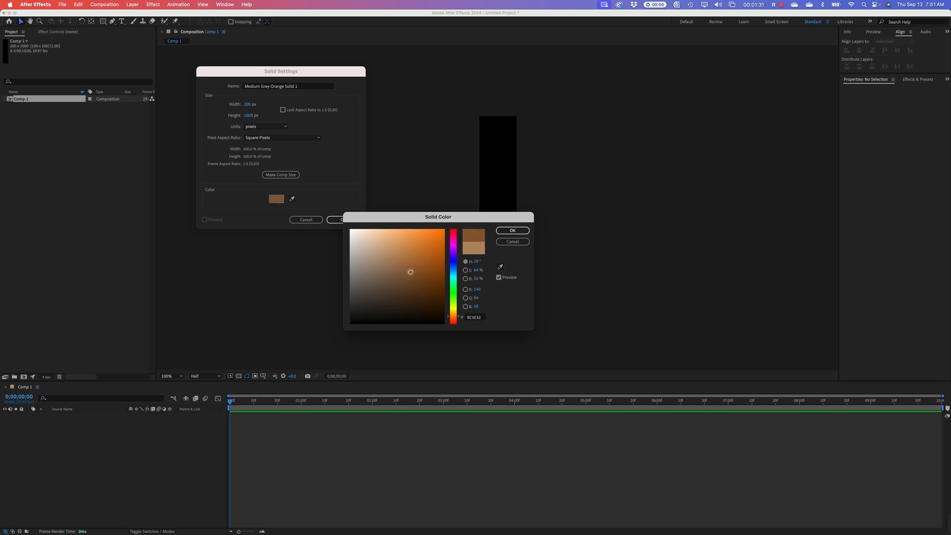
left_click(456, 319)
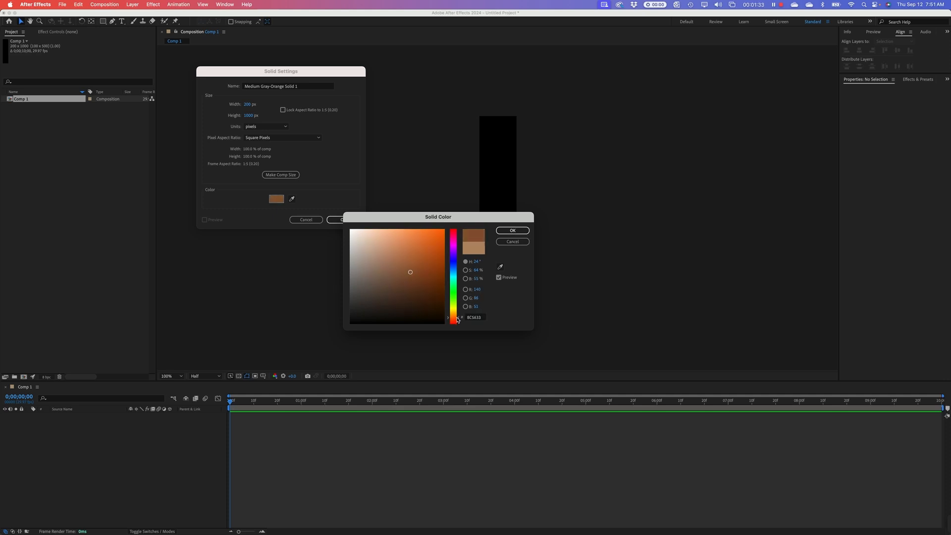
left_click_drag(413, 276, 421, 278)
left_click(513, 231)
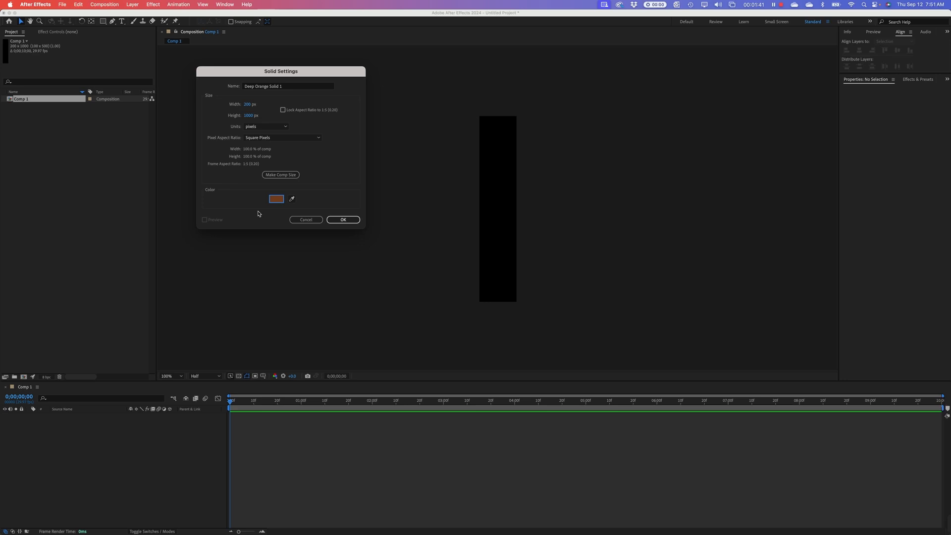
left_click(339, 220)
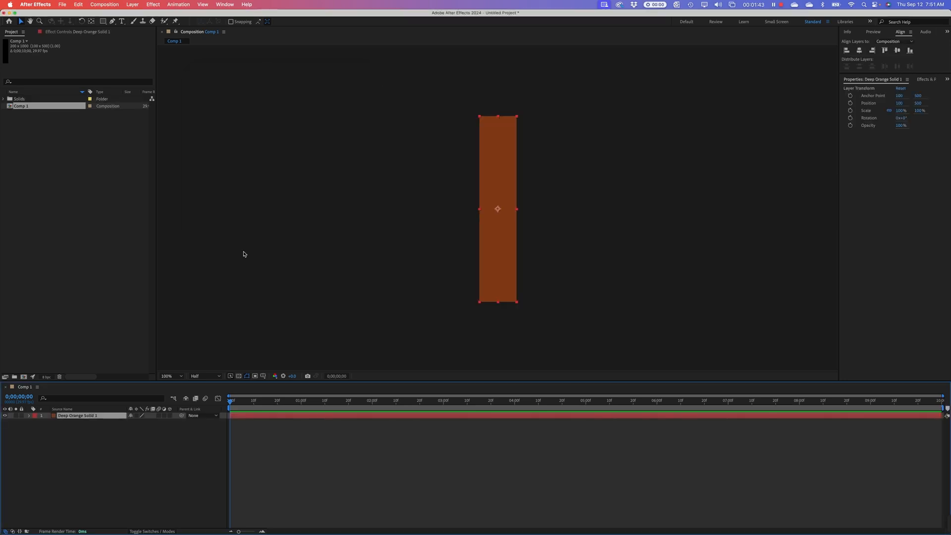
left_click(108, 251)
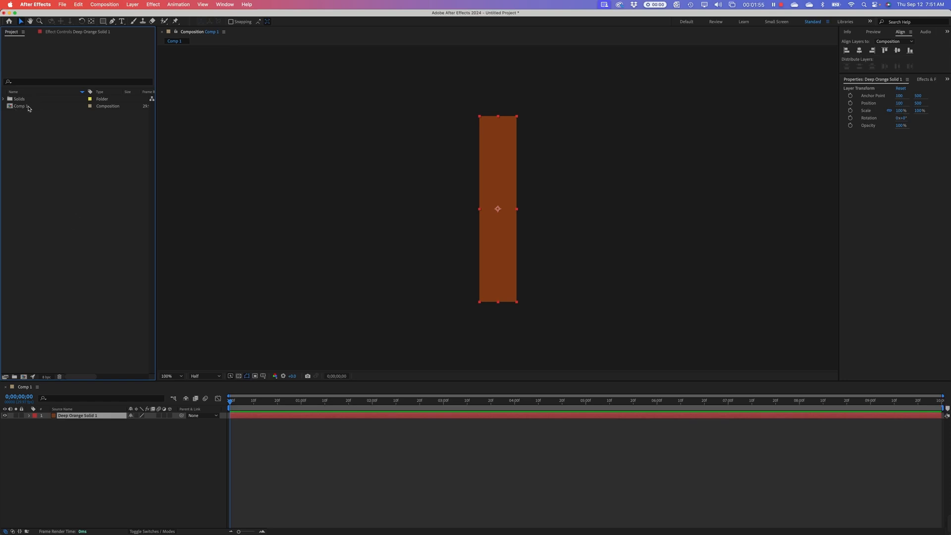
key("super+i")
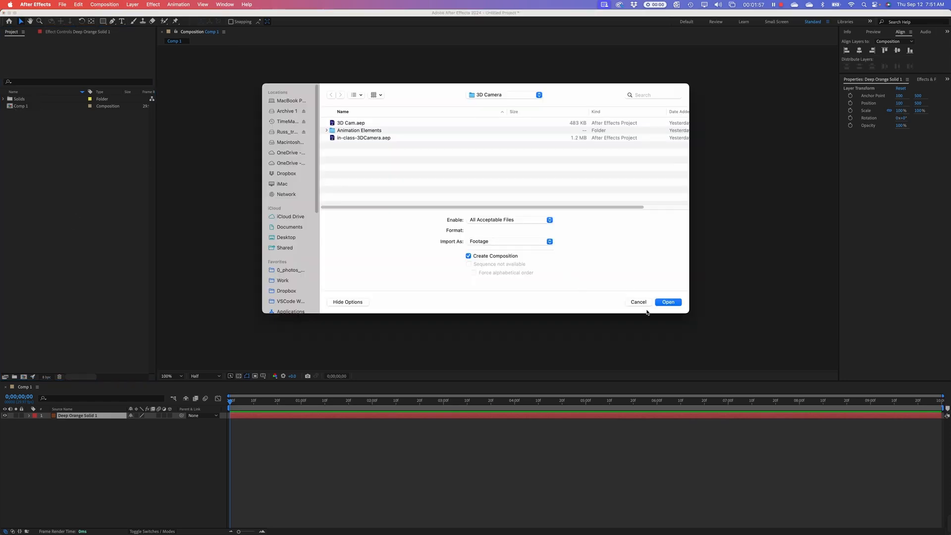
left_click(643, 304)
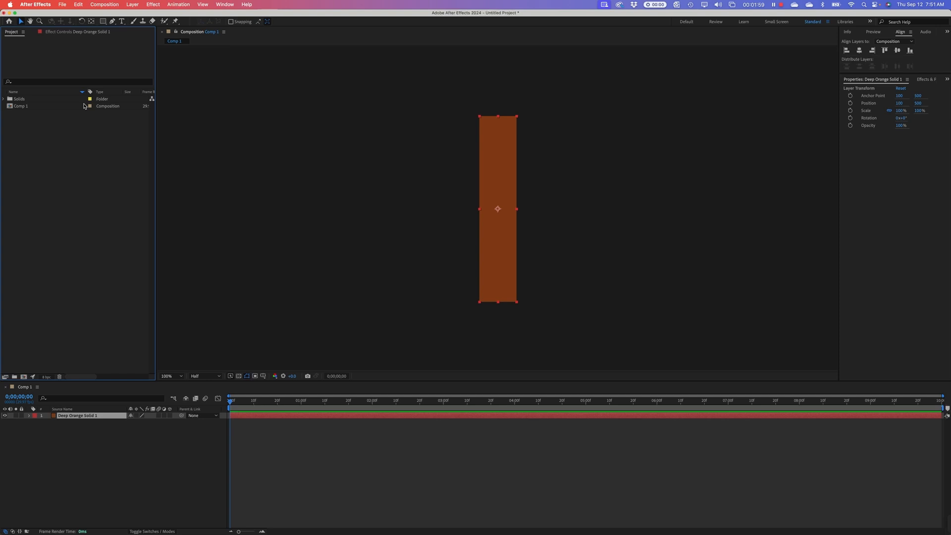
- Rename the composition containing the brown solid as Spine
left_click(20, 108)
left_click(21, 109)
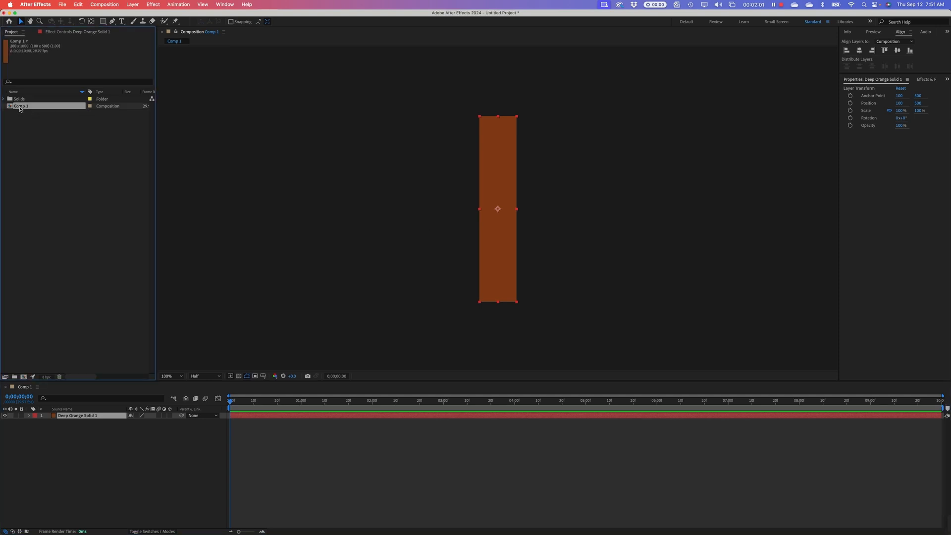
left_click(20, 107)
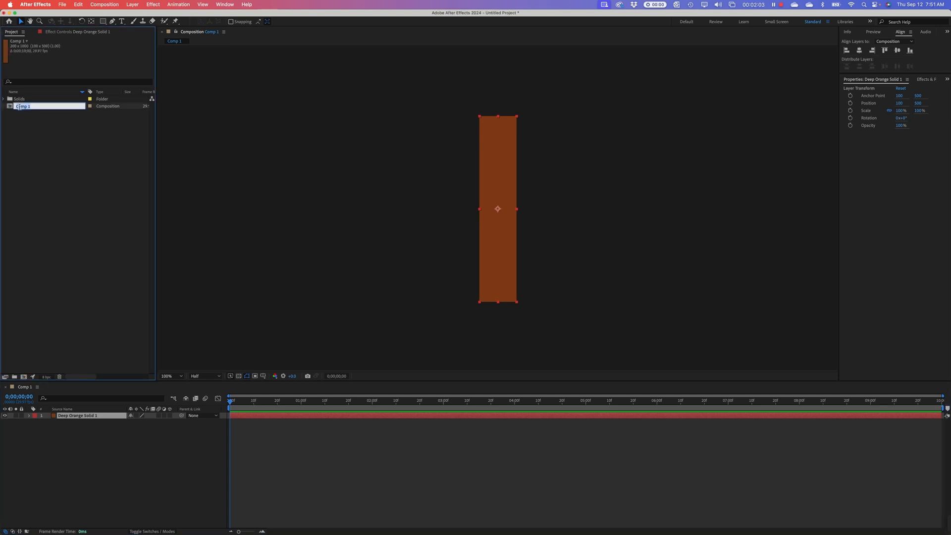
type("Spine")
key("Return")
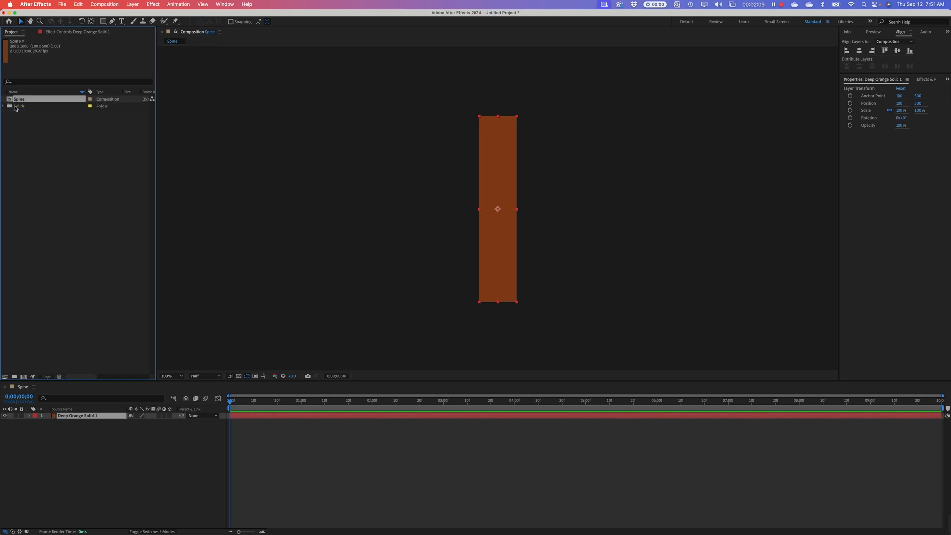
- Create a new composition named Front, 800 px wide and 1000 px high
left_click(57, 142)
right_click(32, 139)
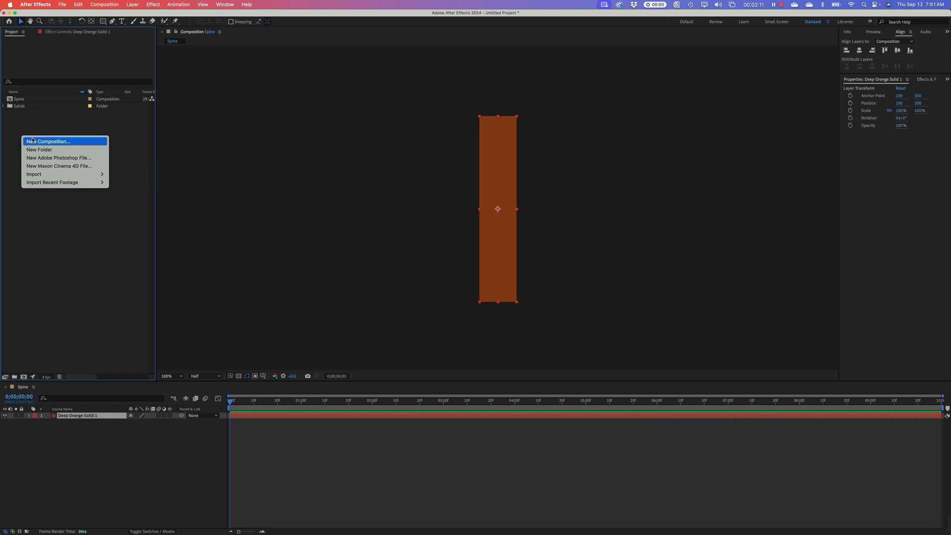
left_click(33, 141)
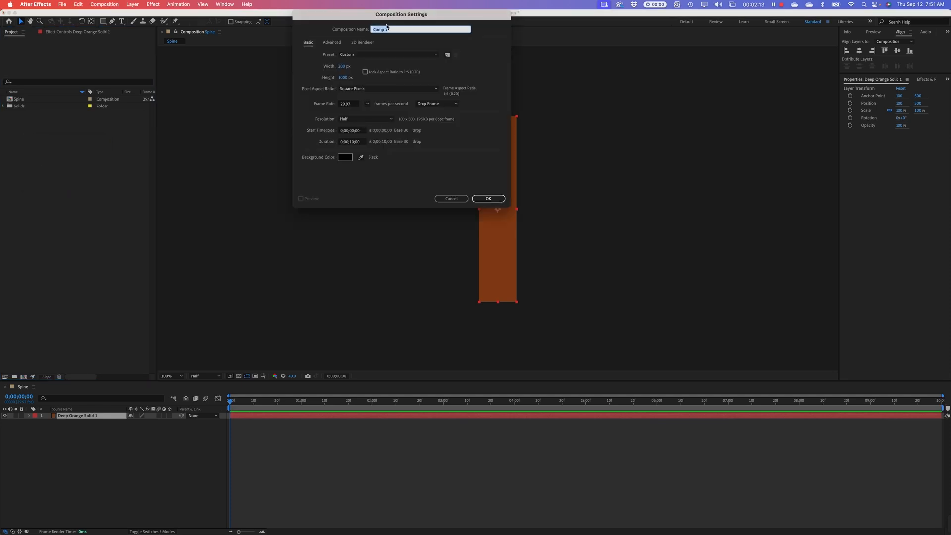
type("Front")
left_click(342, 67)
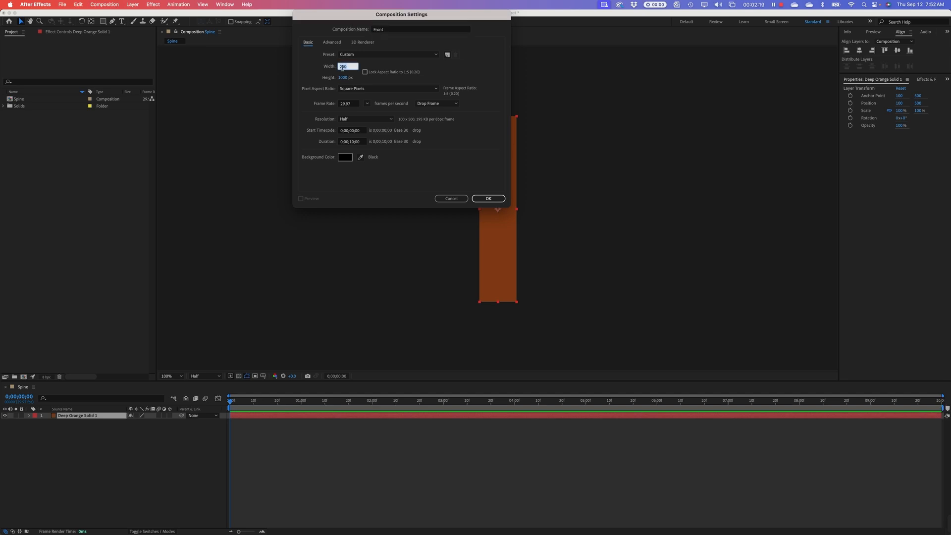
type("800")
left_click(489, 199)
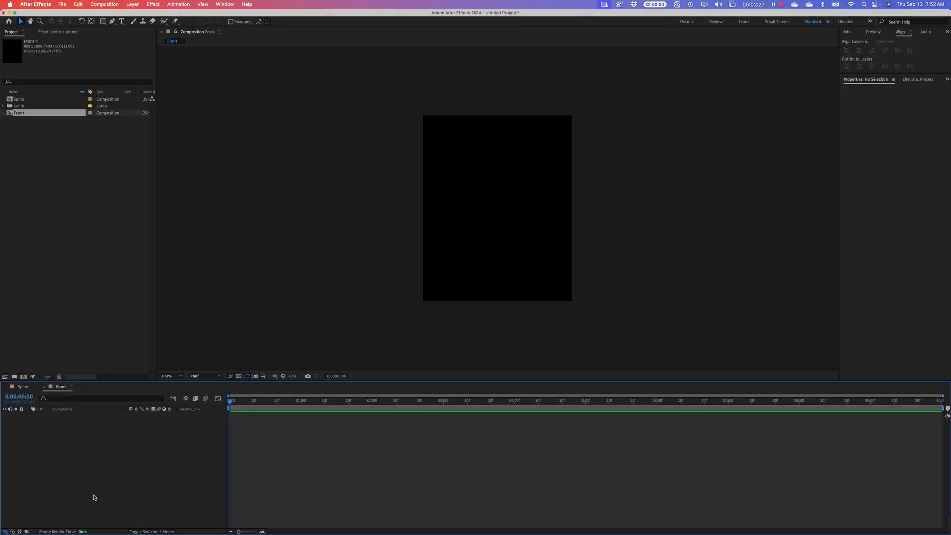
- Add a composition-sized solid in the same brown to Front and close that composition's timeline
right_click(56, 439)
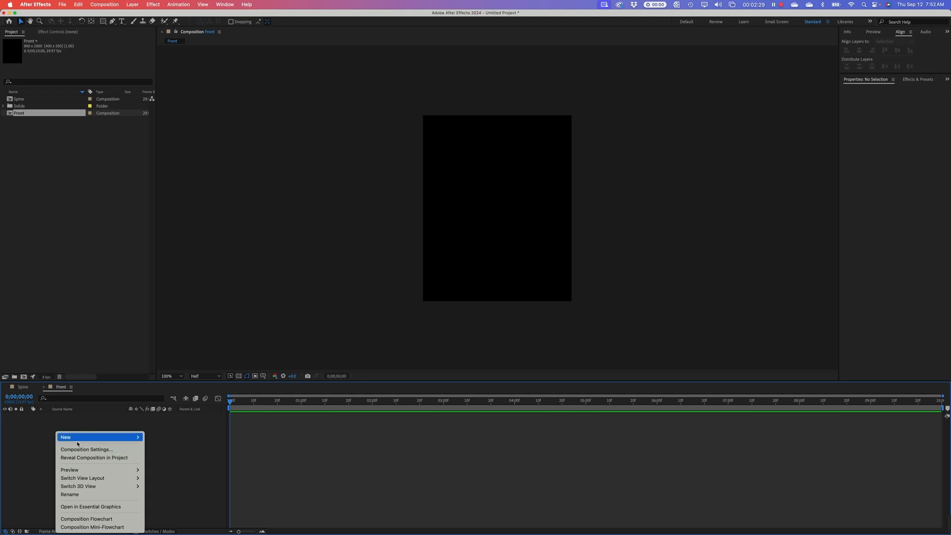
mouse_move(124, 436)
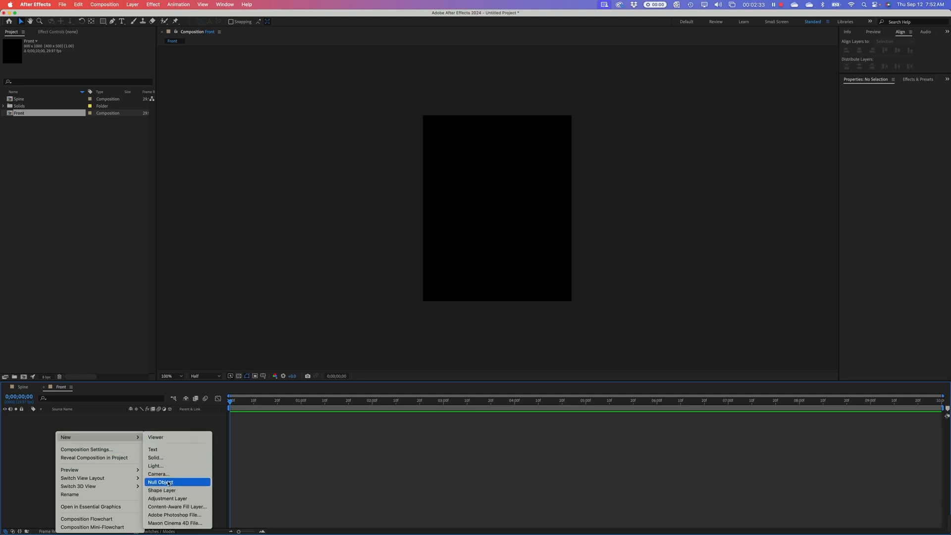
left_click(165, 457)
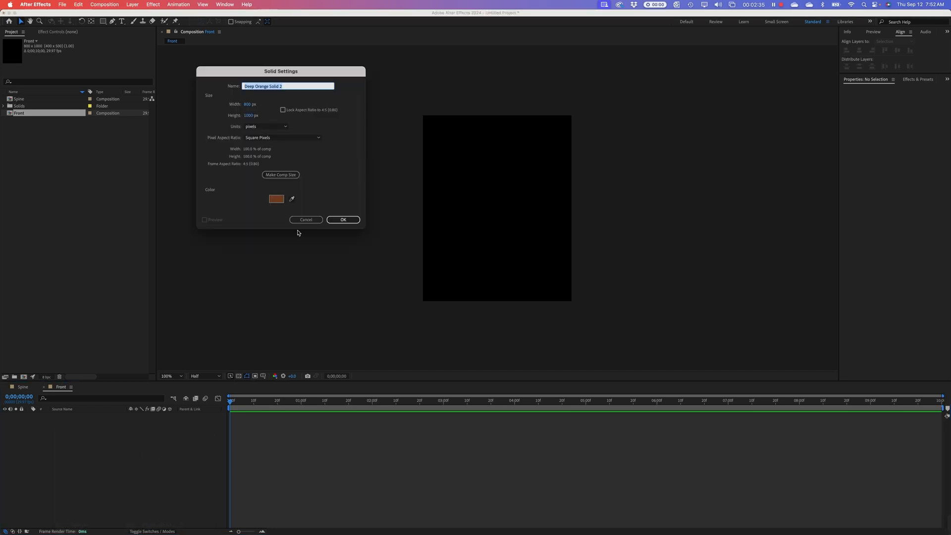
left_click(341, 218)
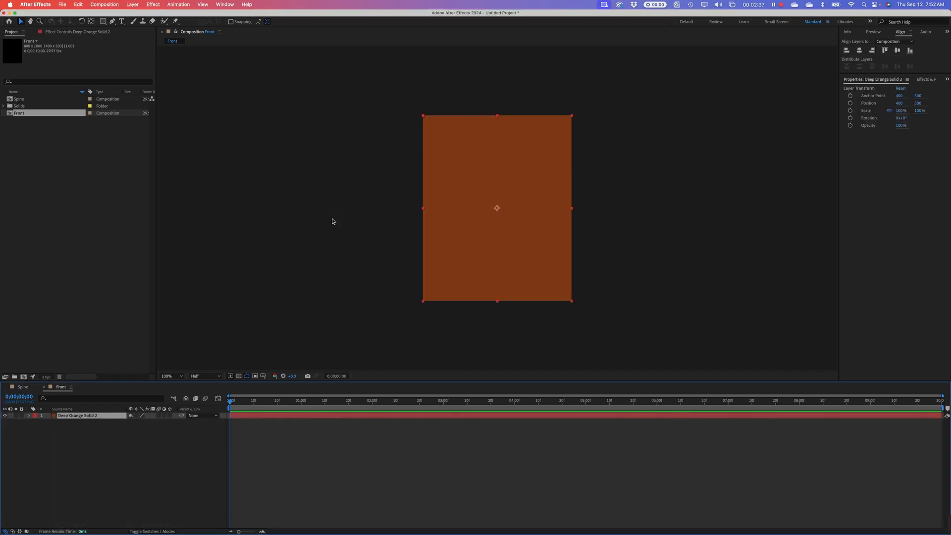
left_click(43, 387)
- Duplicate the Front composition in the project and name the copy Back
left_click(16, 175)
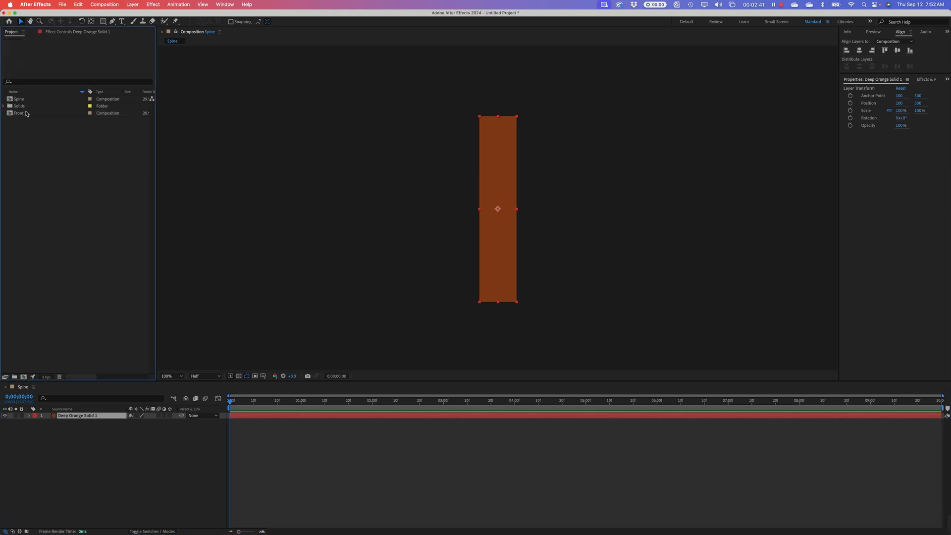
left_click(17, 115)
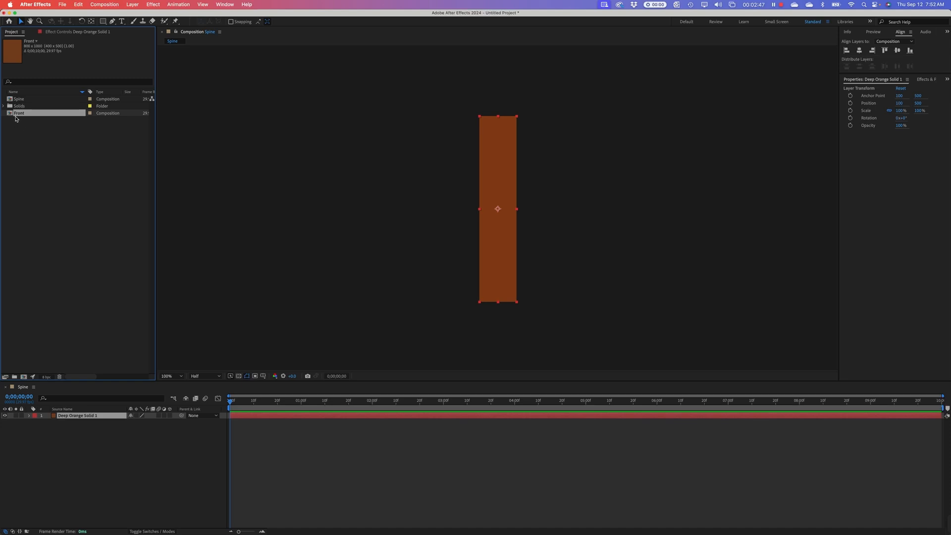
key("super+d")
key("Return")
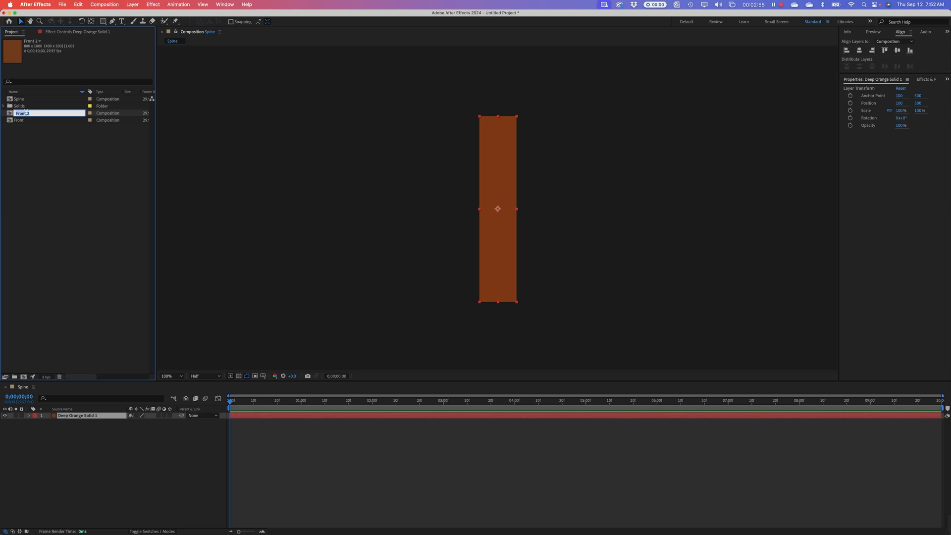
type("Back")
key("Return")
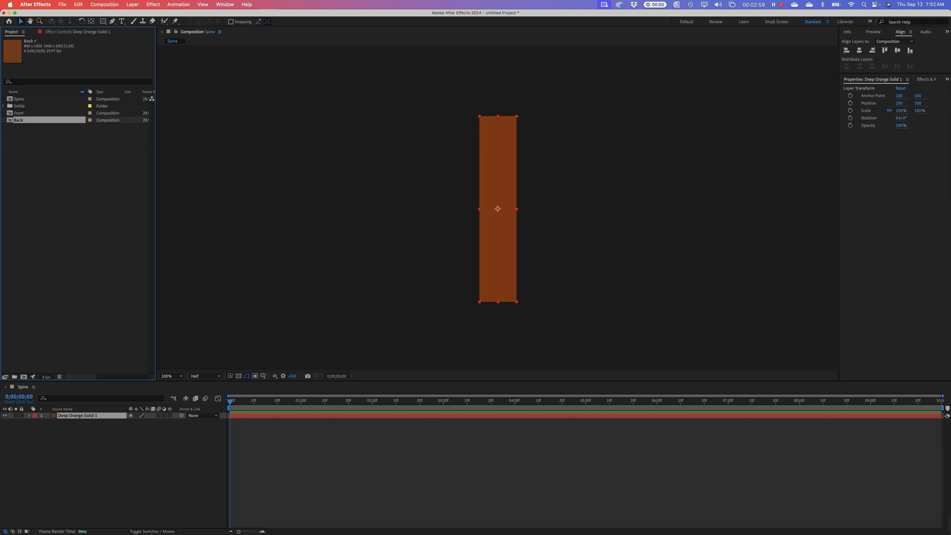
- Create a new composition using the HD 1920x1080, 29.97 fps preset
left_click(24, 178)
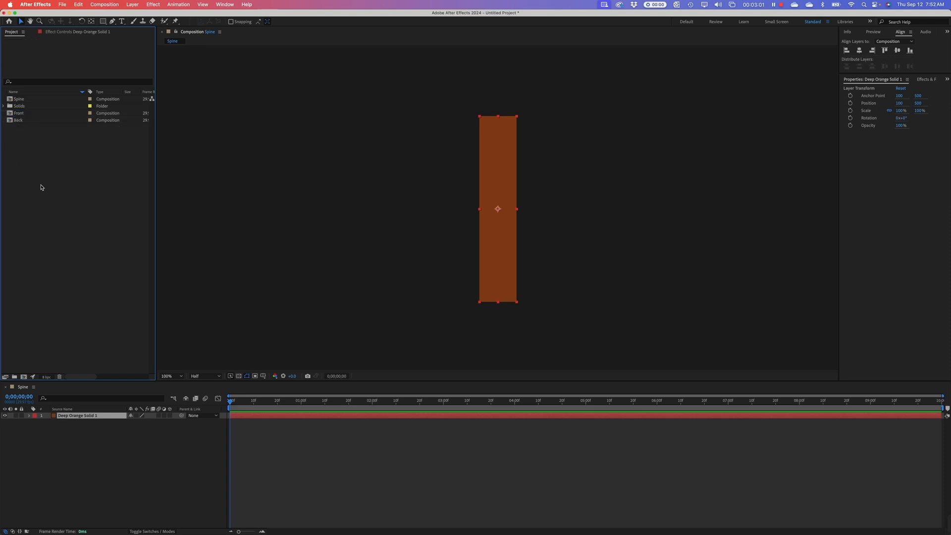
left_click(24, 377)
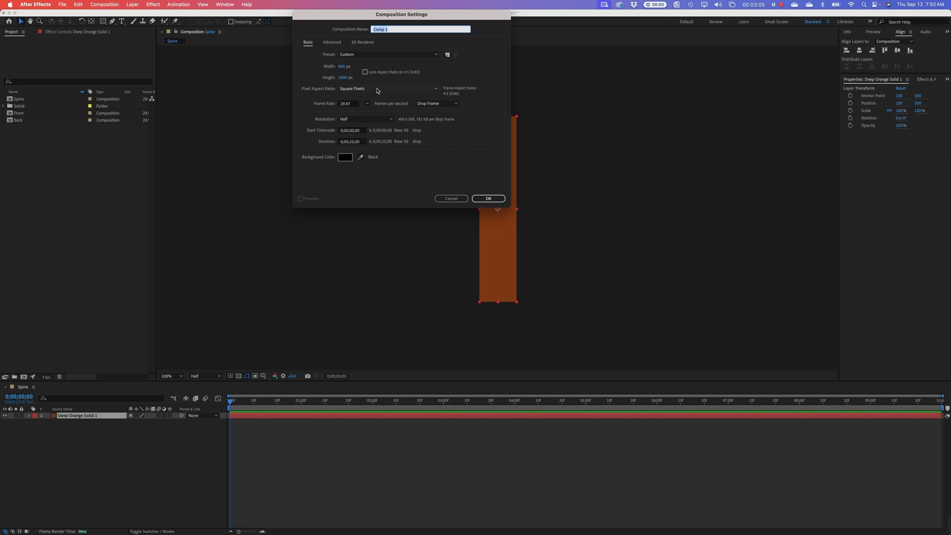
left_click(369, 57)
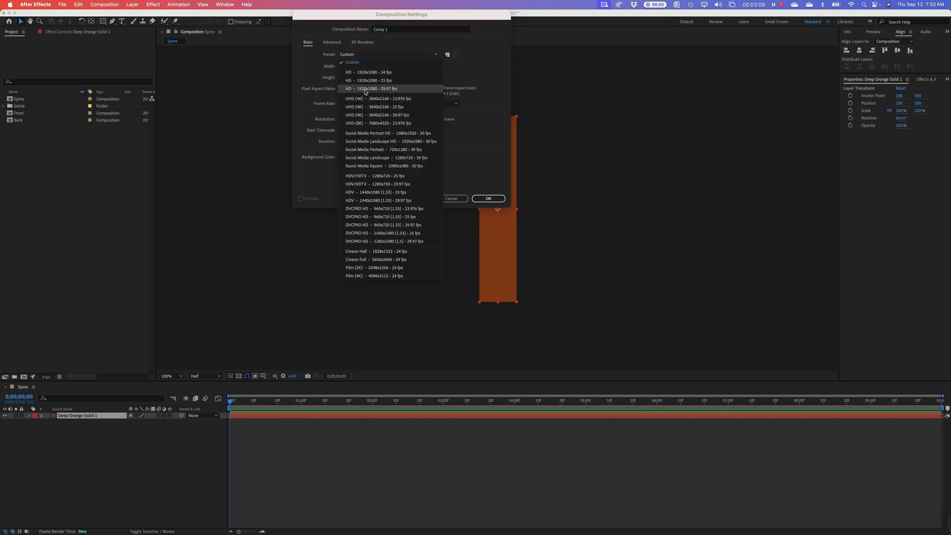
left_click(365, 89)
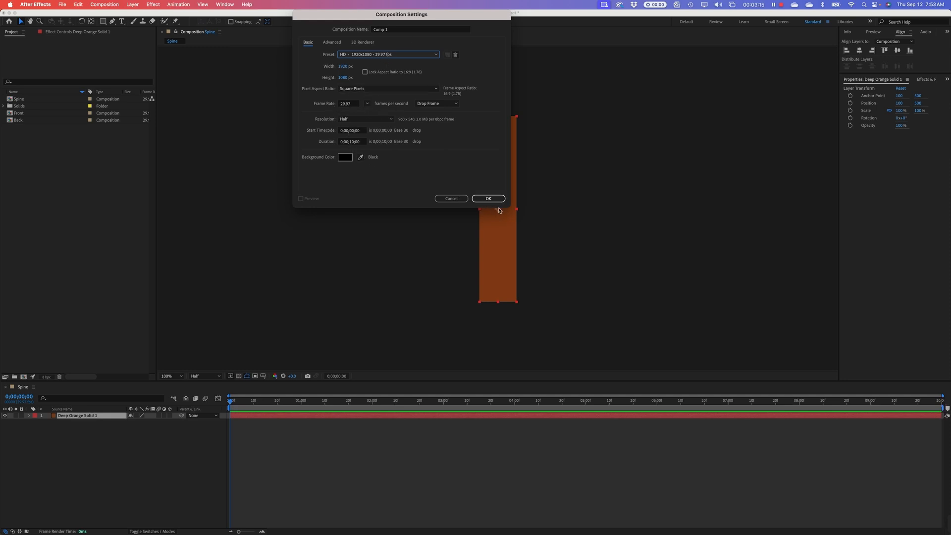
left_click(486, 199)
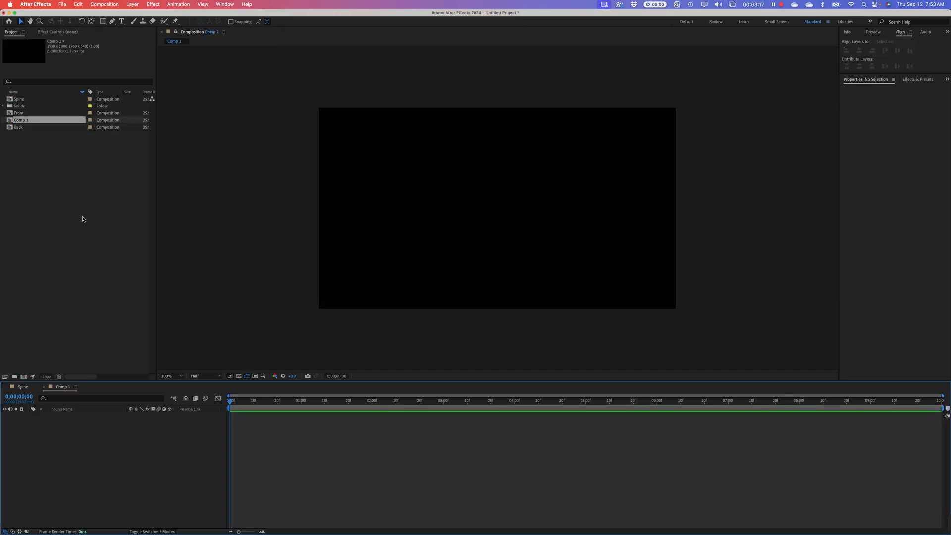
- Rename the new HD composition as Main Comp in the project
left_click(22, 126)
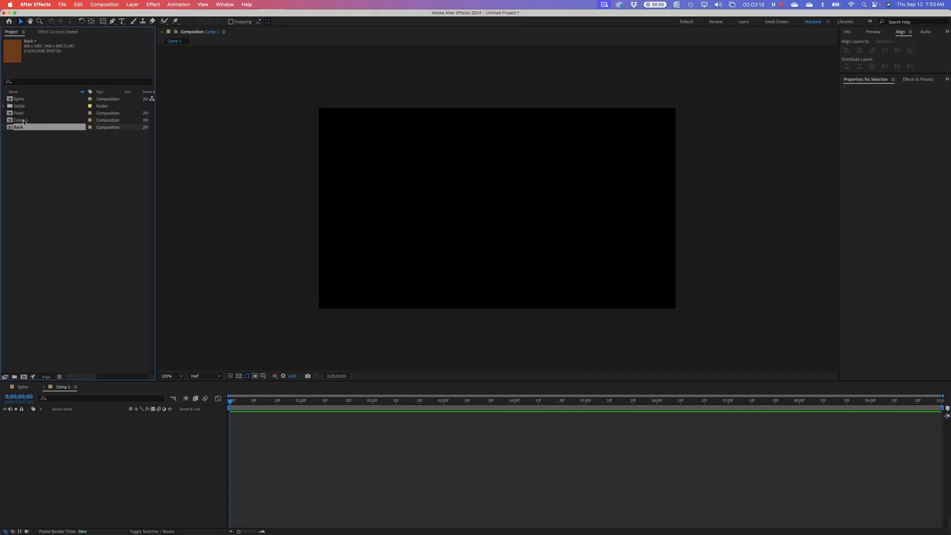
left_click(24, 122)
key("Return")
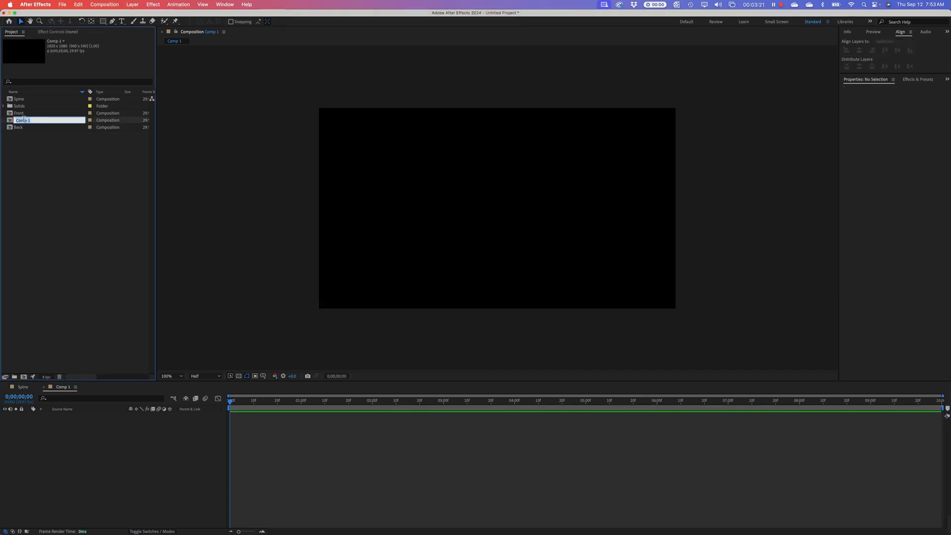
type("Masin")
key("BackSpace")
key("BackSpace")
key("BackSpace")
type("in Com")
key("Return")
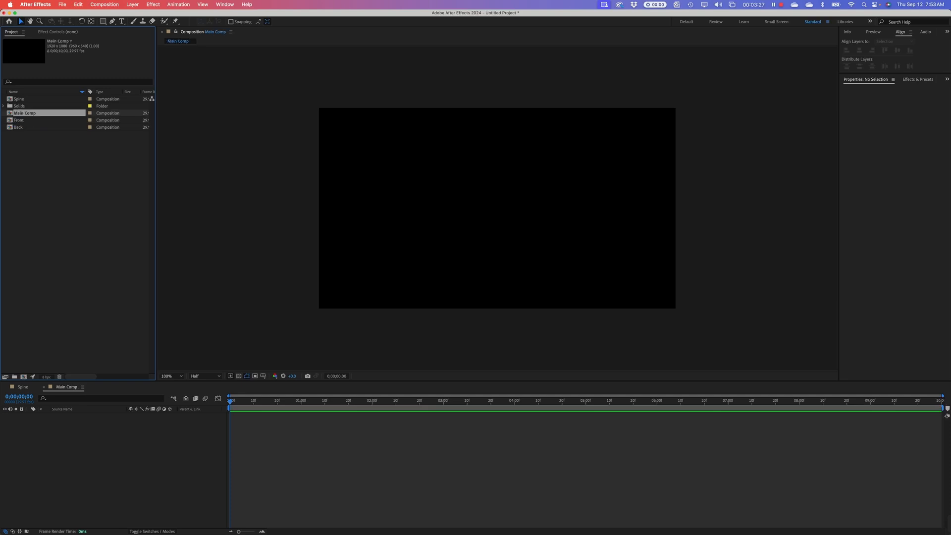
left_click(72, 195)
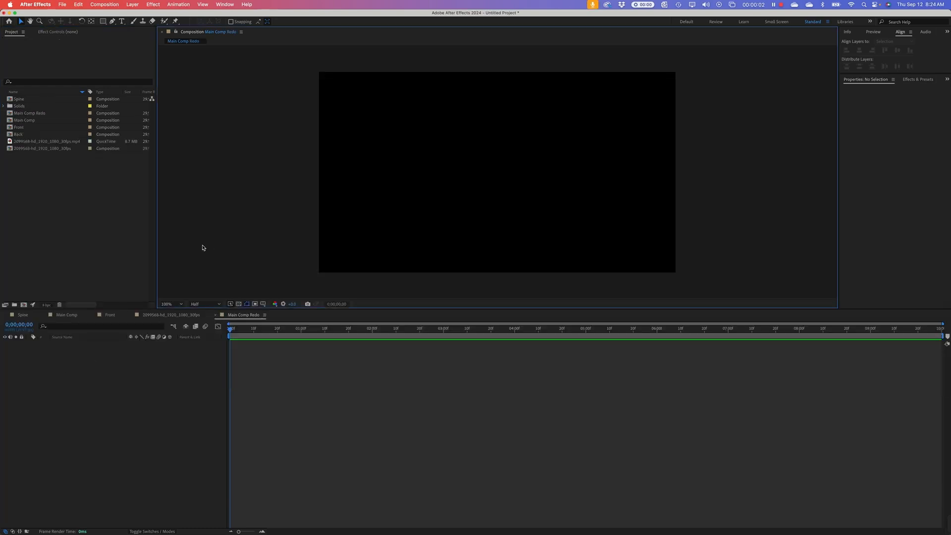
- Examine the layers and cover design inside the Spine and Front compositions
left_click(72, 376)
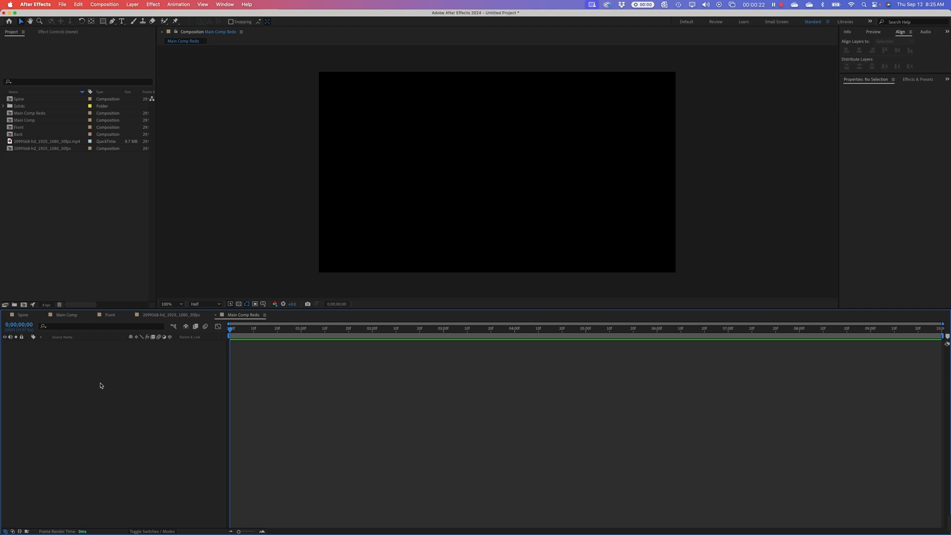
left_click(13, 101)
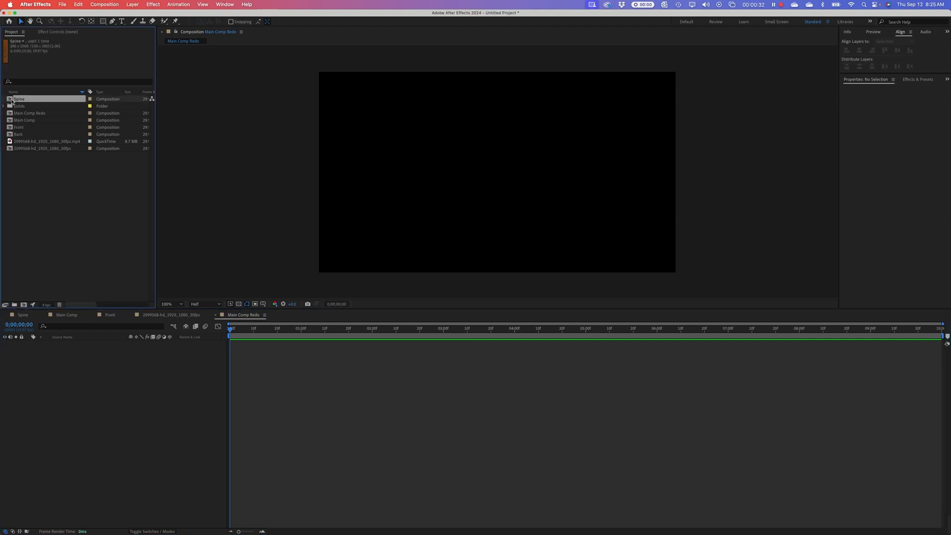
double_click(13, 101)
left_click(499, 216)
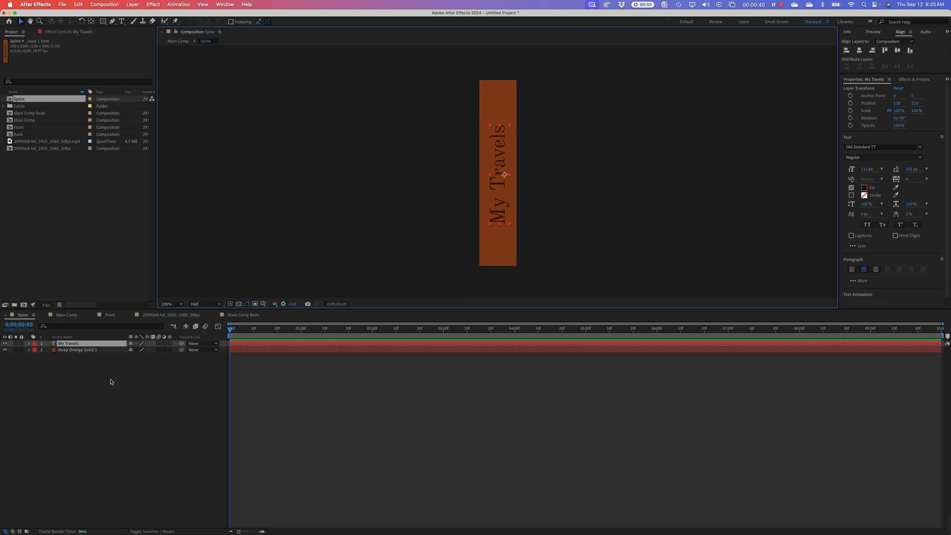
left_click(81, 350)
left_click(81, 344)
left_click(85, 368)
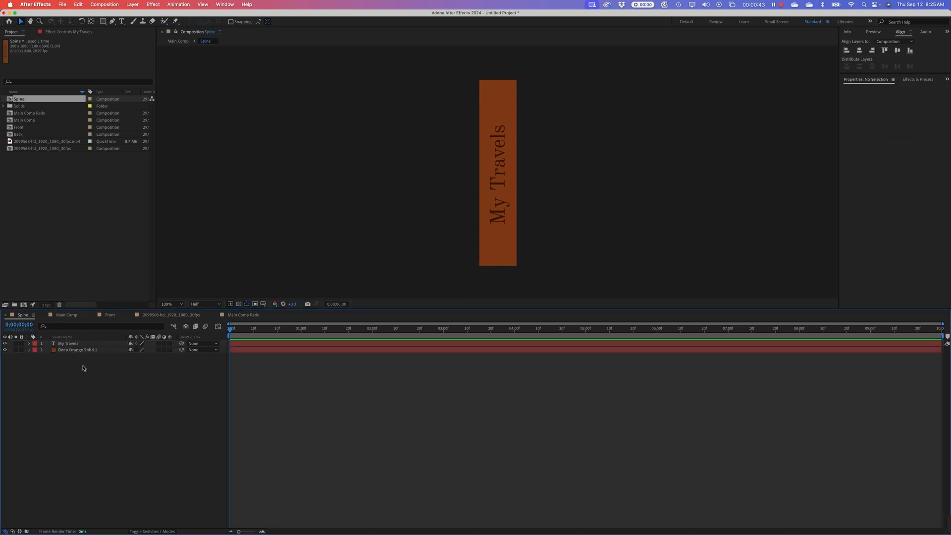
left_click(113, 316)
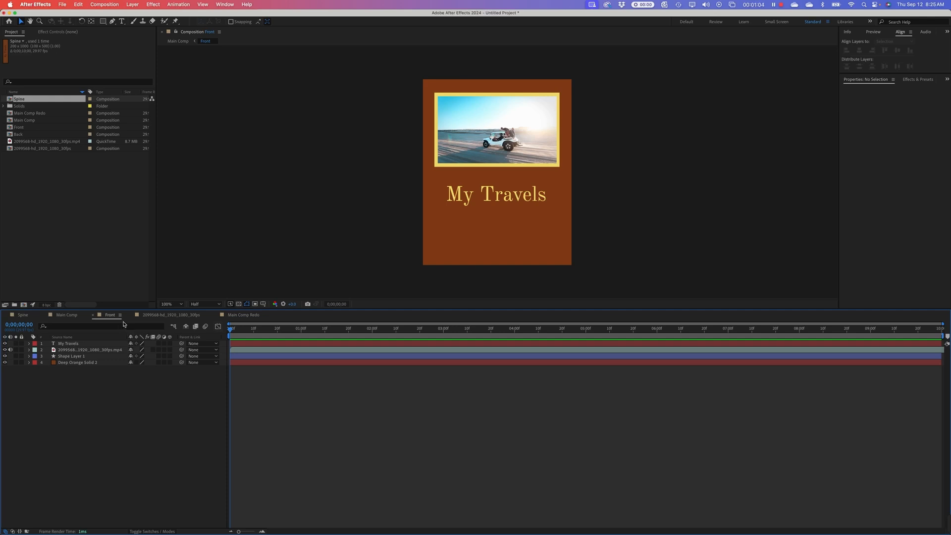
- Add the Spine, Front and Back compositions together as layers in Main Comp Redo, with Spine on top
left_click(256, 319)
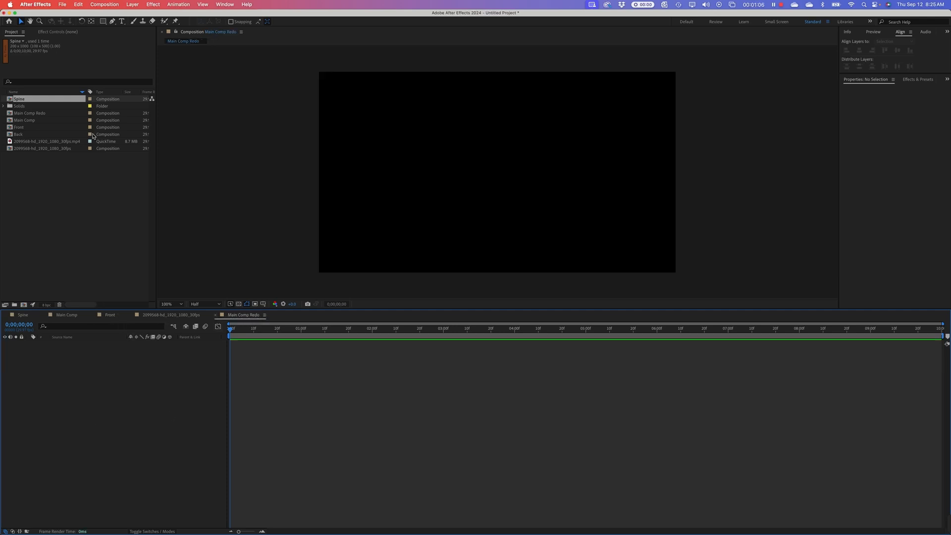
left_click(20, 101)
left_click(24, 127, "super")
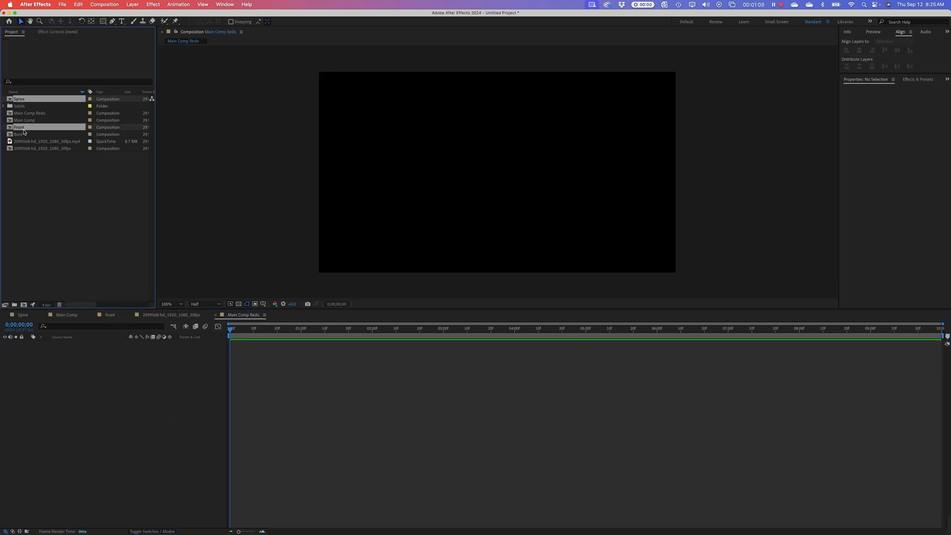
left_click(25, 135, "super")
left_click_drag(24, 134, 84, 405)
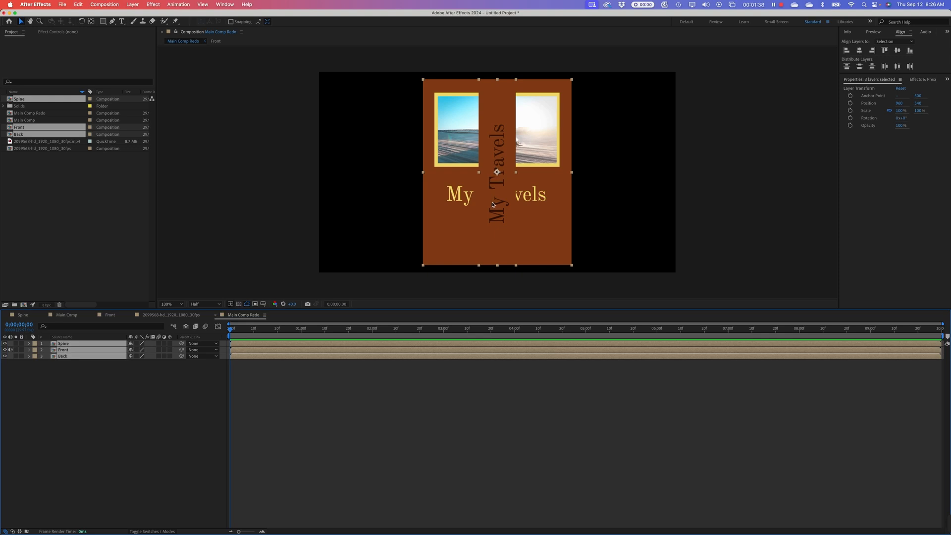
left_click(546, 234)
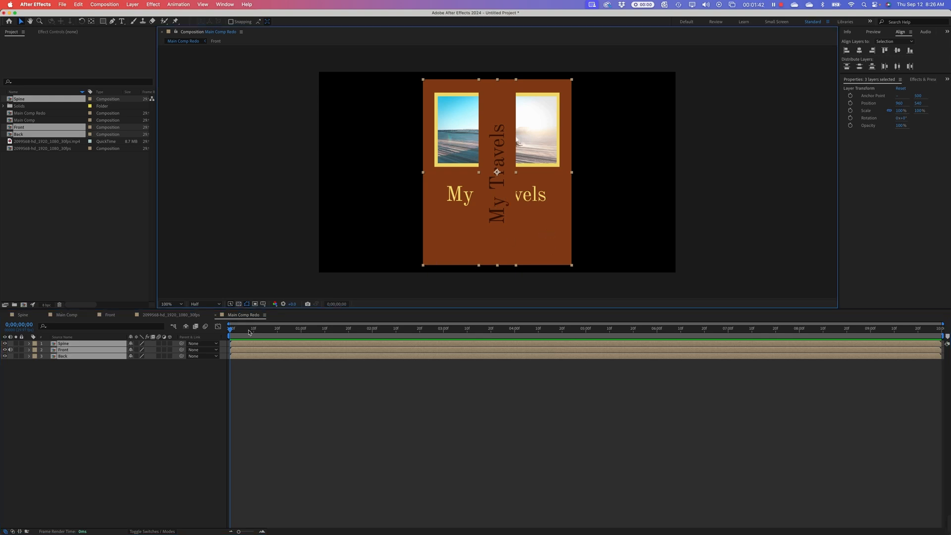
left_click(126, 411)
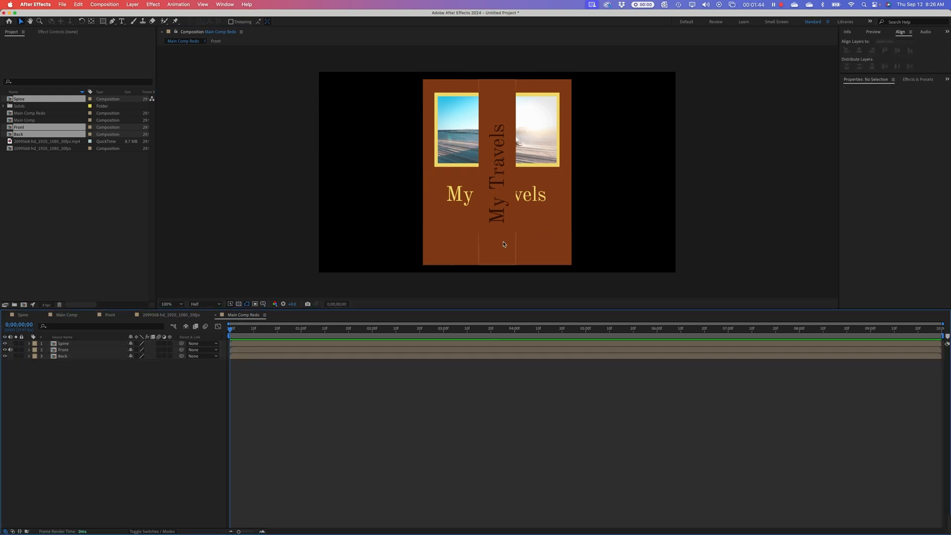
- Move Front left of the spine to about X 426 and Back right of it to about X 1486, leaving narrow gaps
left_click(448, 241)
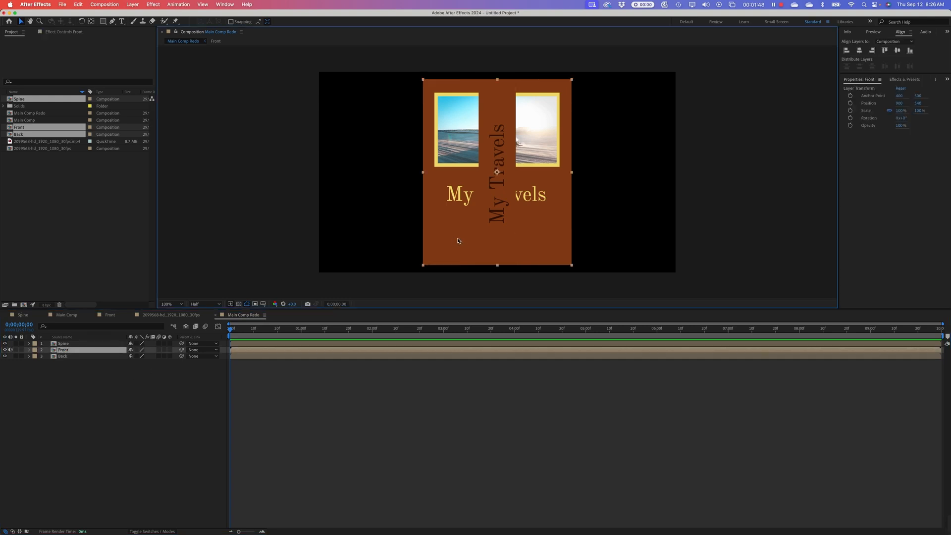
left_click_drag(457, 240, 344, 242)
left_click_drag(559, 230, 659, 228)
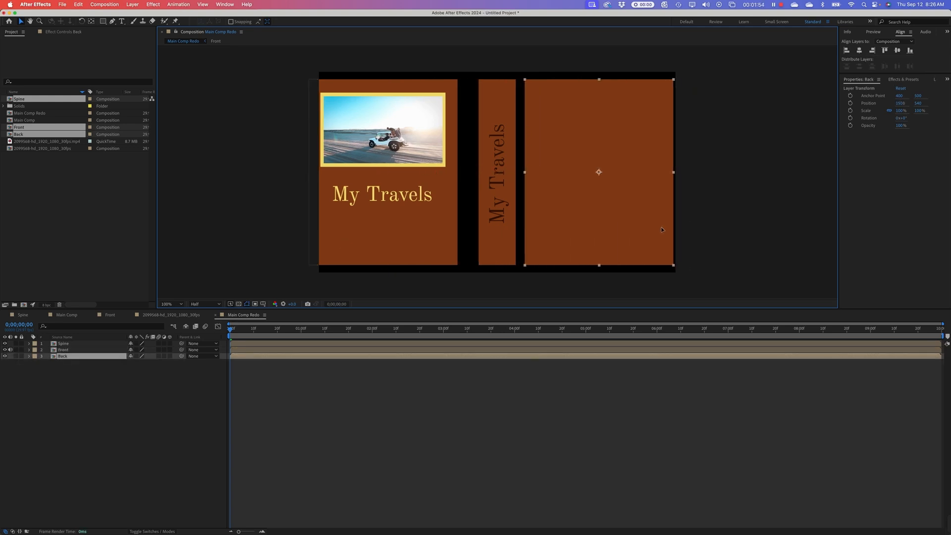
left_click(448, 238)
left_click_drag(451, 237, 463, 234)
left_click_drag(607, 250, 603, 251)
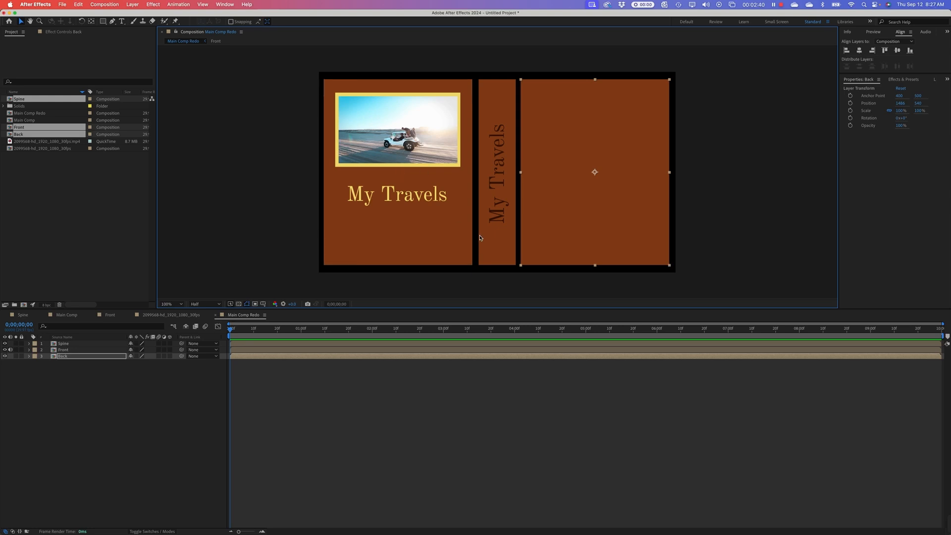
- Make the Spine, Front and Back layers 3D in Main Comp Redo
left_click(159, 414)
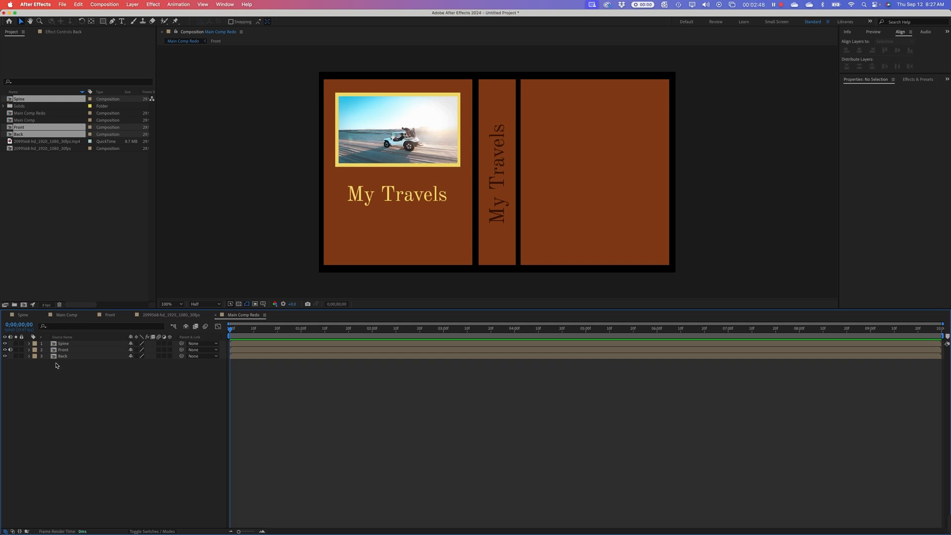
left_click(63, 343)
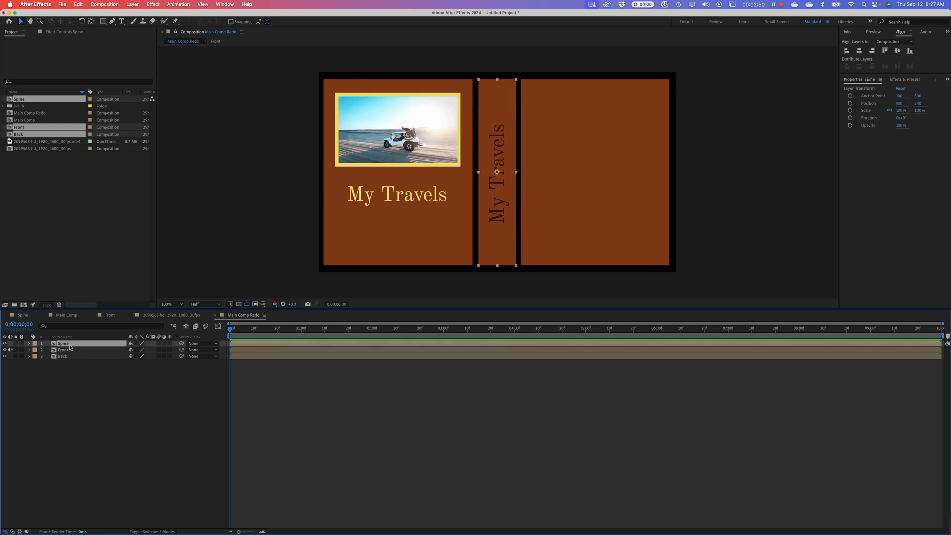
left_click(70, 357, "shift")
left_click(25, 363)
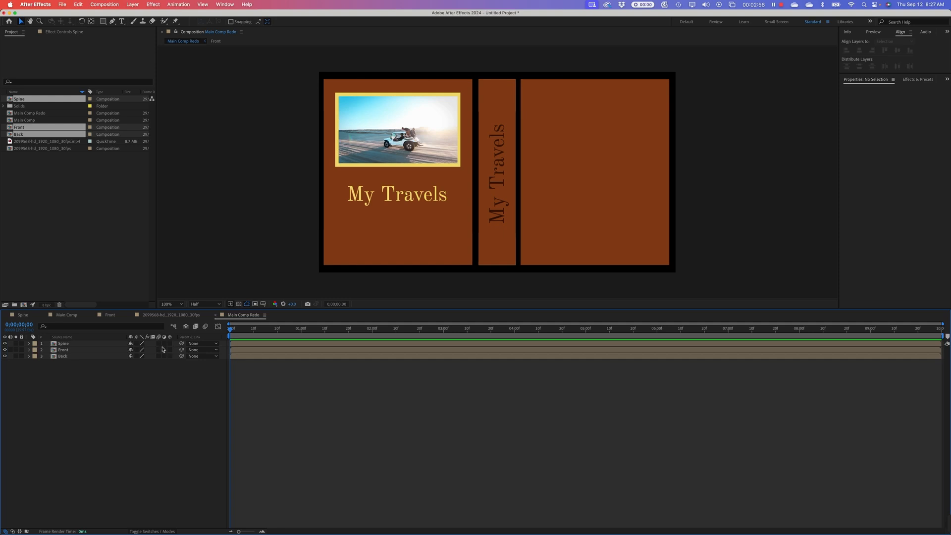
left_click(11, 350)
left_click_drag(171, 343, 171, 356)
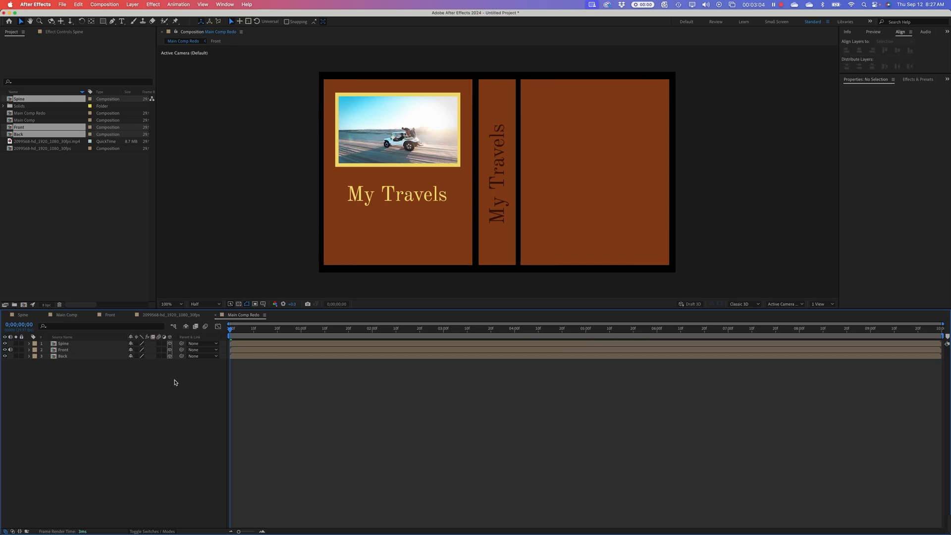
- Select the Front layer and split the composition display into 2 Views, with the second view set to Top
left_click(393, 236)
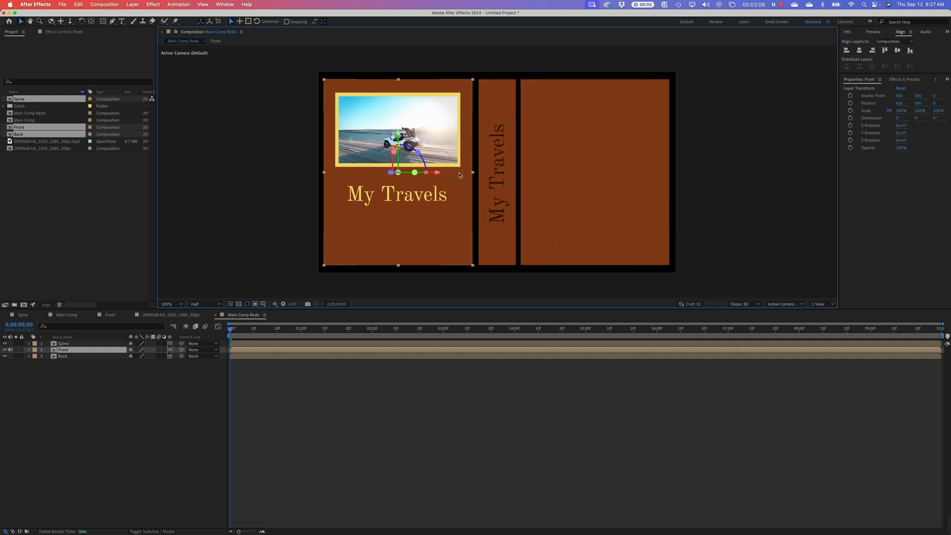
left_click(816, 306)
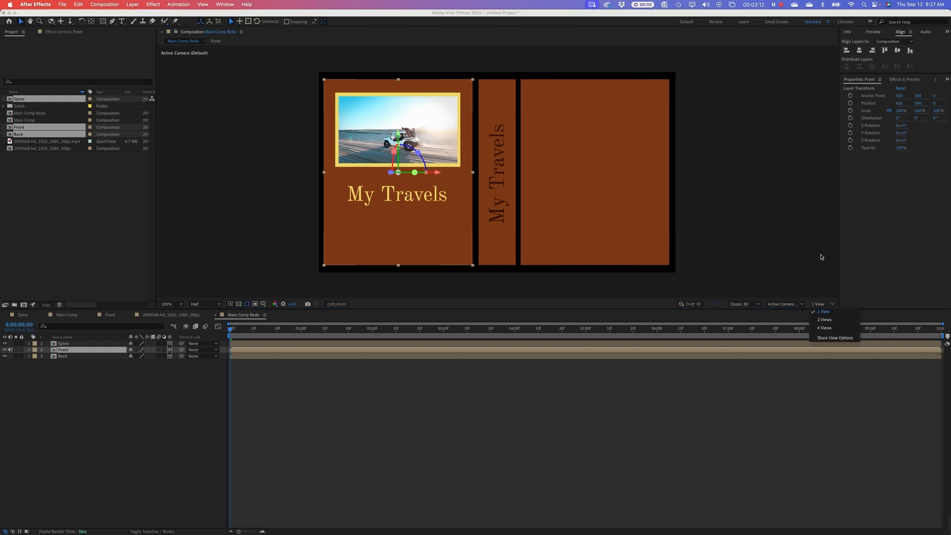
left_click(832, 322)
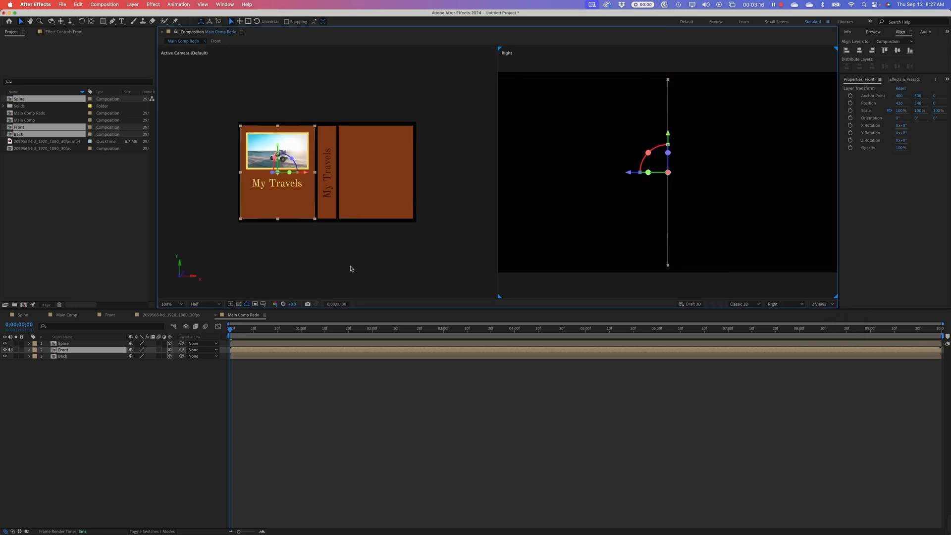
left_click(780, 304)
left_click(781, 349)
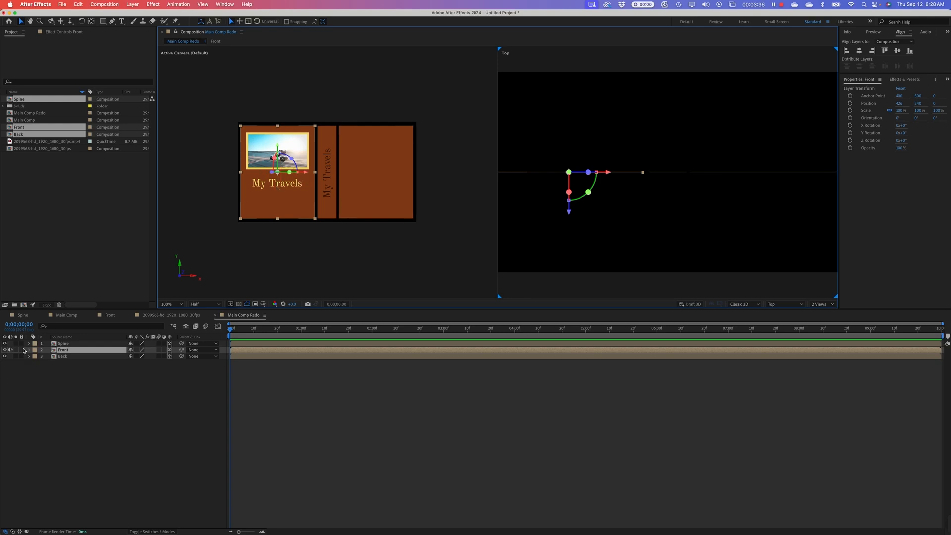
- Reveal the rotation properties of the Front and Back layers, and collapse those of Back
left_click(65, 350)
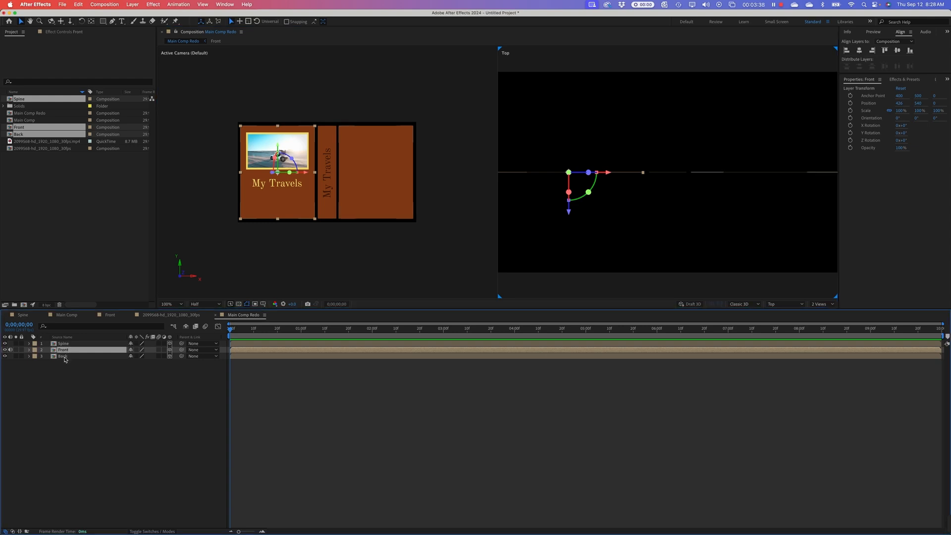
left_click(65, 356, "shift")
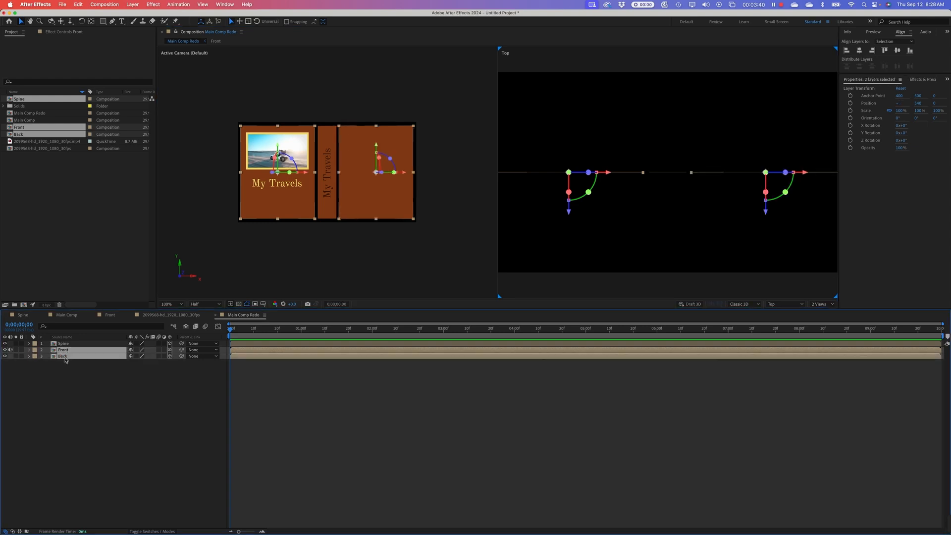
key("r")
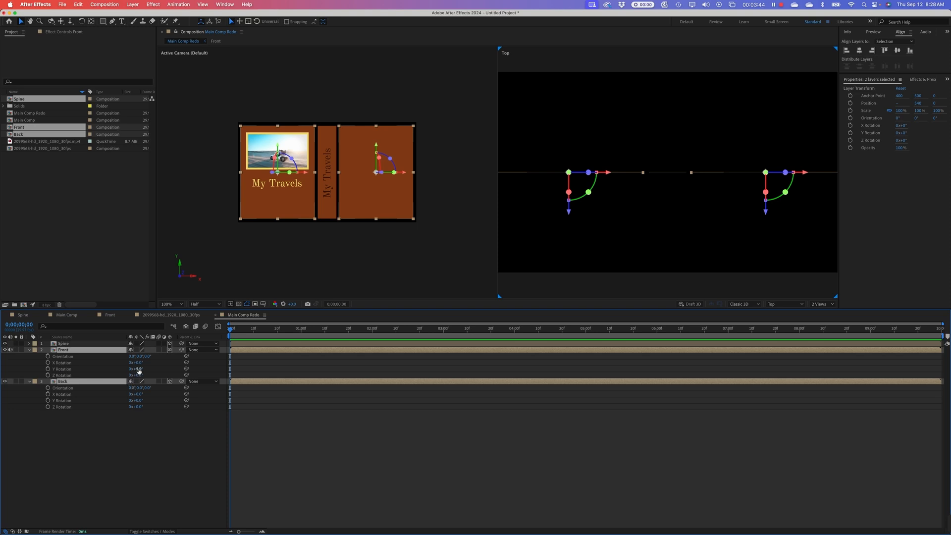
left_click(135, 421)
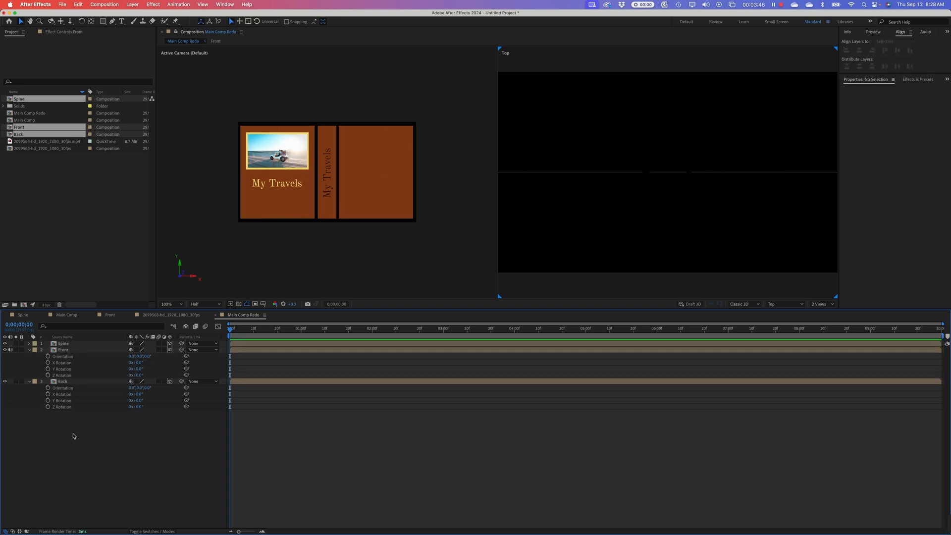
left_click(29, 381)
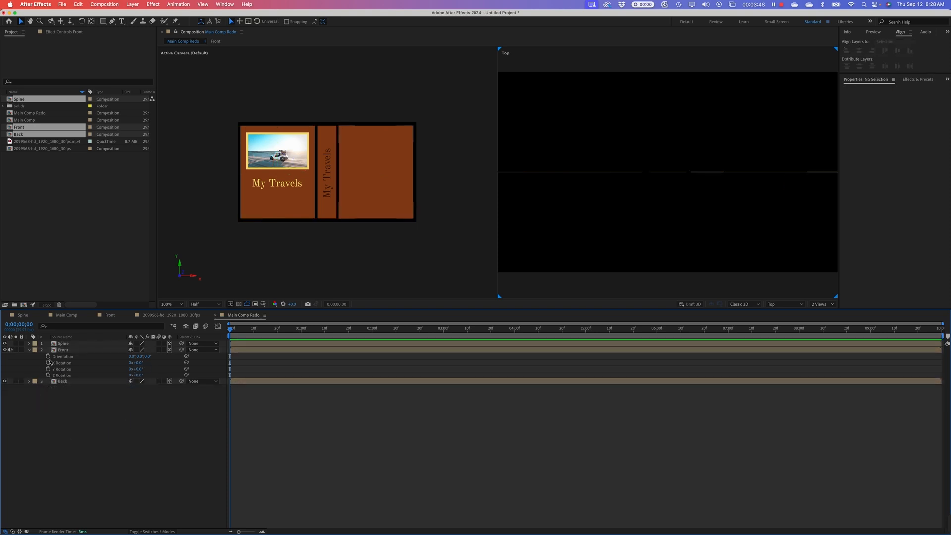
- Reveal the Spine layer's rotation properties and set the Y Rotation of both Spine and Front to 180°
left_click(28, 343)
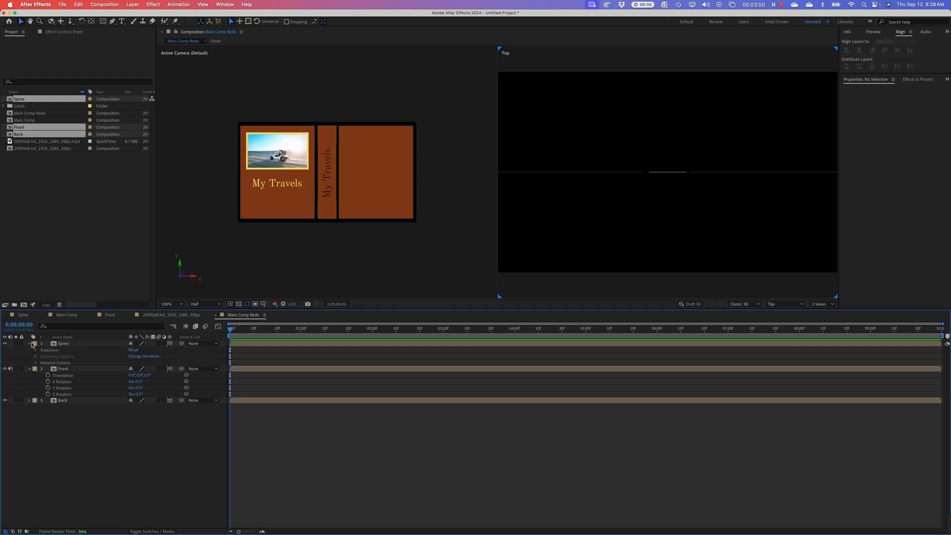
left_click(55, 344)
key("r")
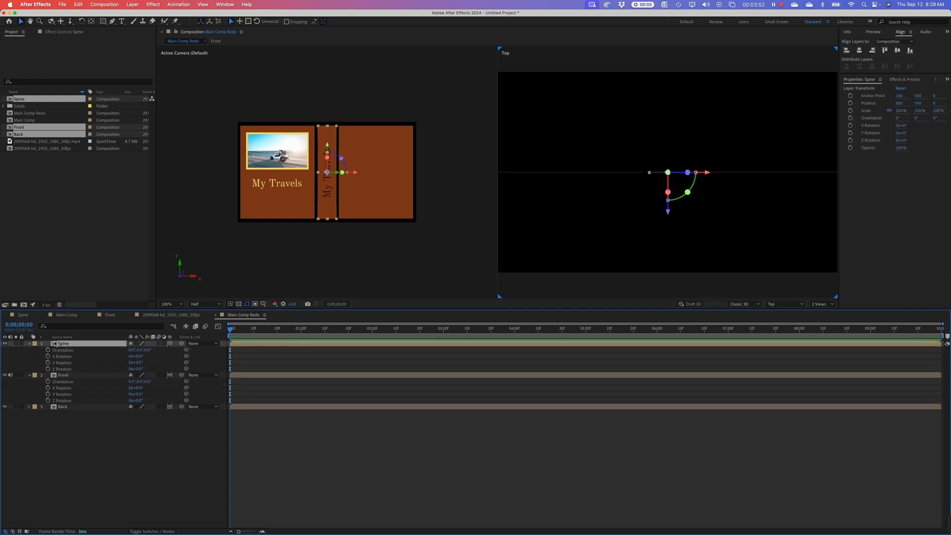
left_click(57, 376, "shift")
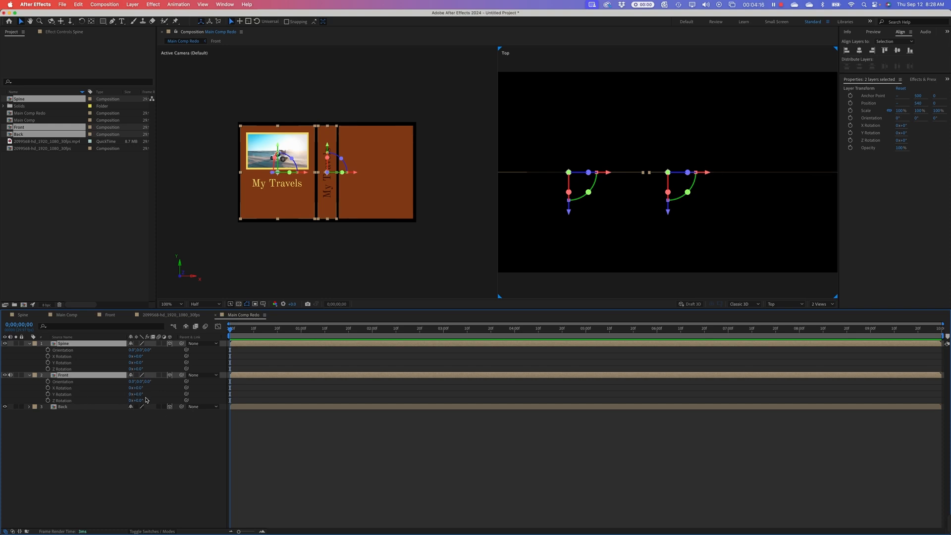
left_click(139, 394)
type("180")
key("Return")
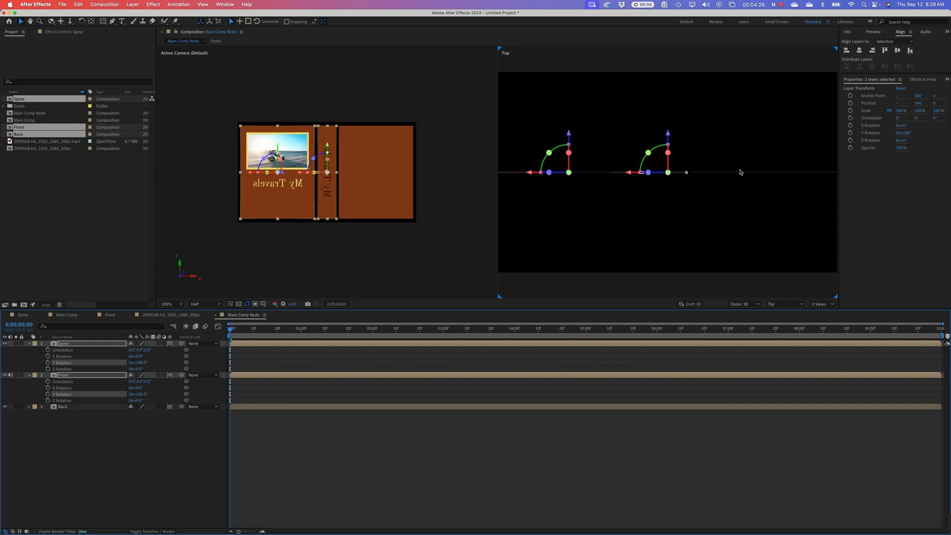
left_click(751, 176)
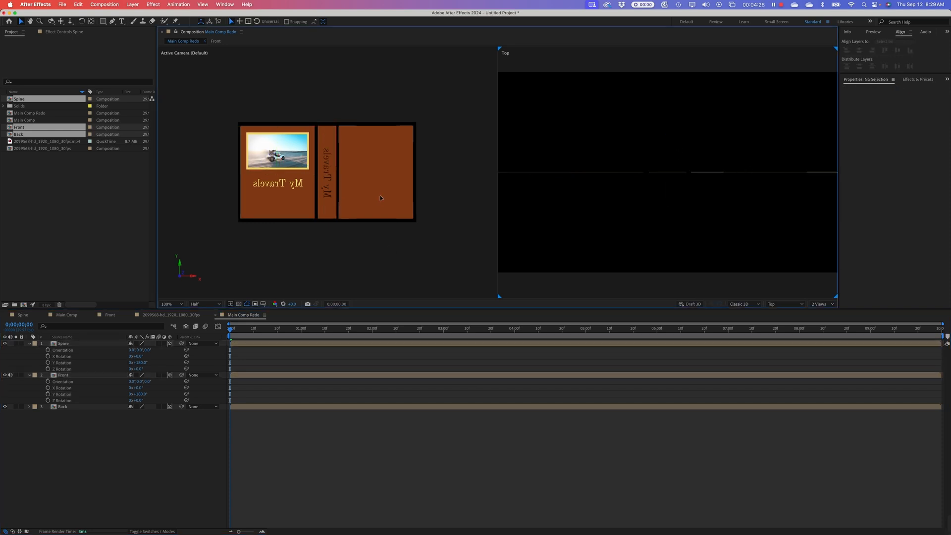
- Reveal the Back layer's rotation properties and set its Y Rotation to 180°
left_click(339, 200)
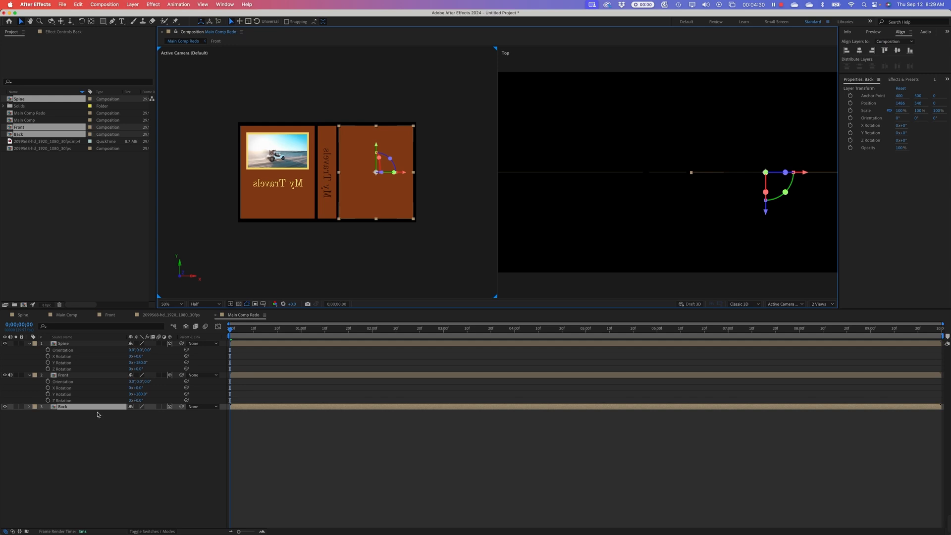
key("r")
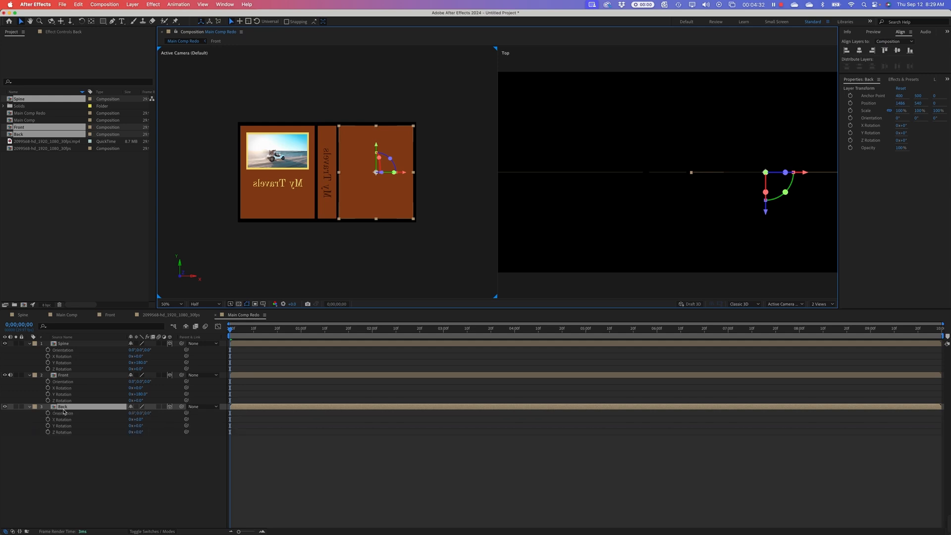
left_click(138, 426)
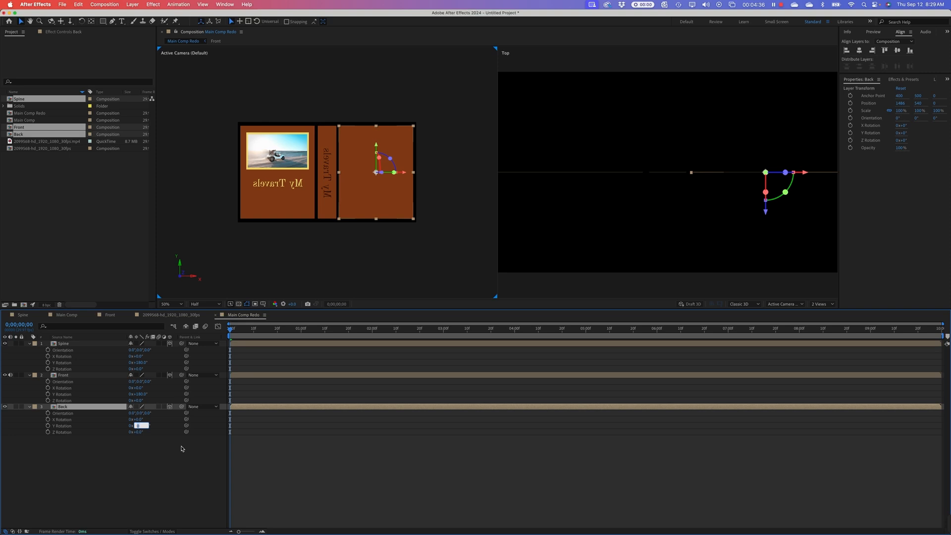
key("Return")
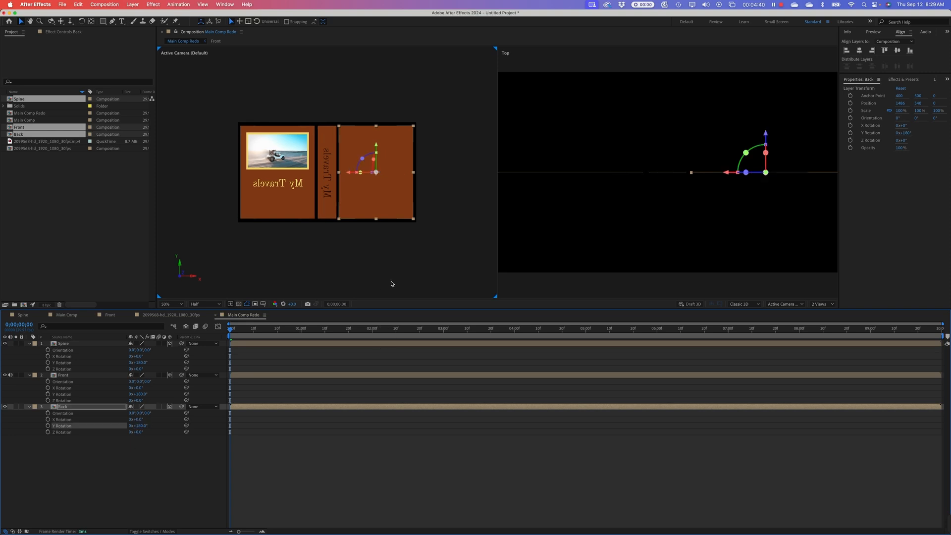
left_click(391, 267)
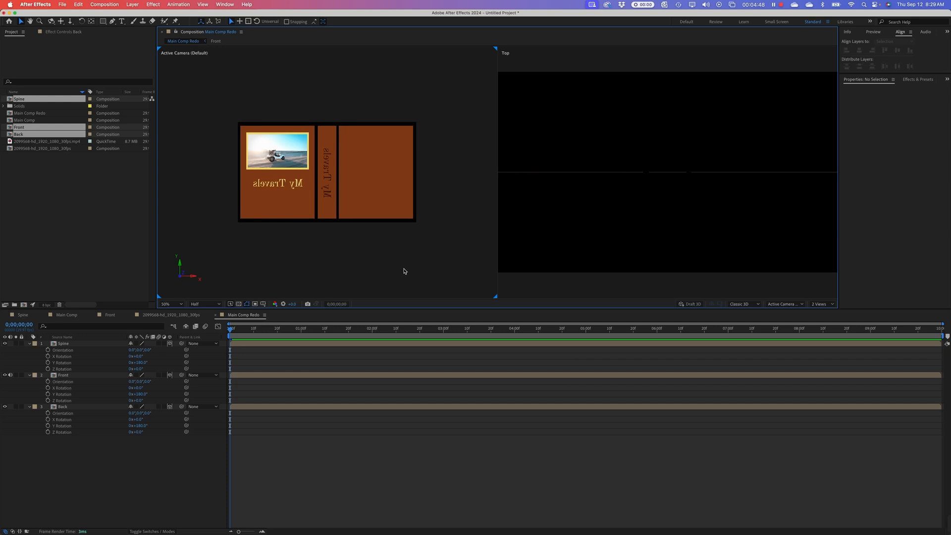
- Enlarge the composition viewer by shrinking the timeline area, with the camera view at 100% and both views shifted to show the front cover
key("period")
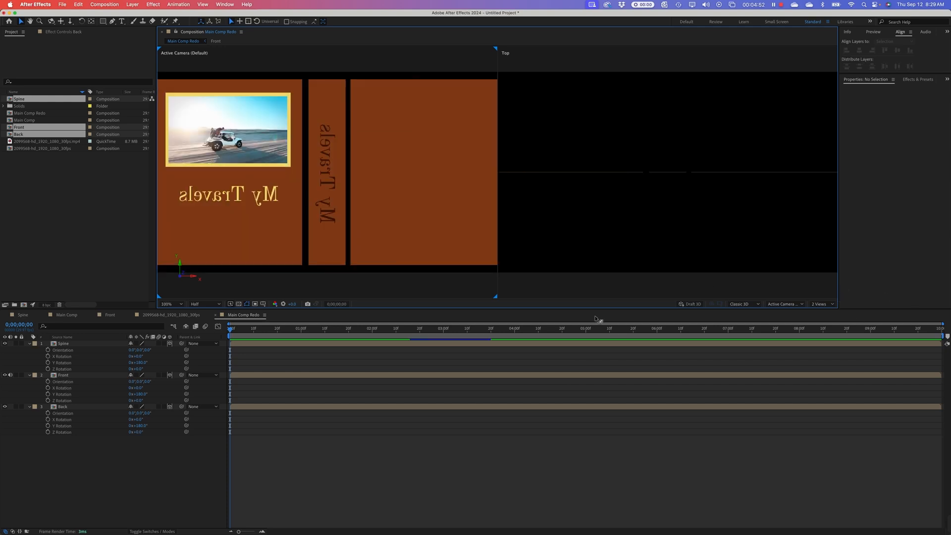
left_click_drag(596, 308, 595, 384)
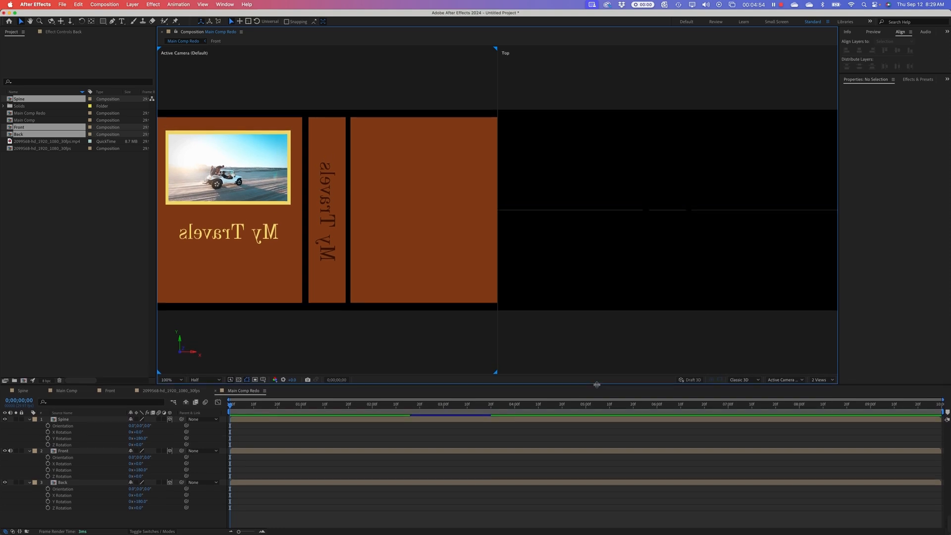
key("h")
left_click_drag(535, 334, 592, 337)
left_click_drag(299, 340, 336, 340)
key("v")
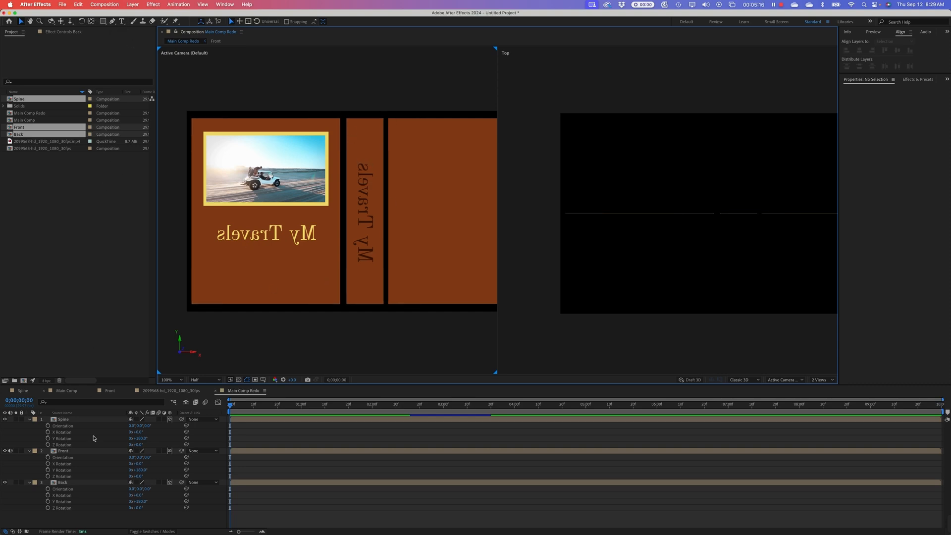
- Collapse the properties of the Spine, Front and Back layers in the timeline
left_click(30, 419)
left_click(29, 425)
left_click(29, 433)
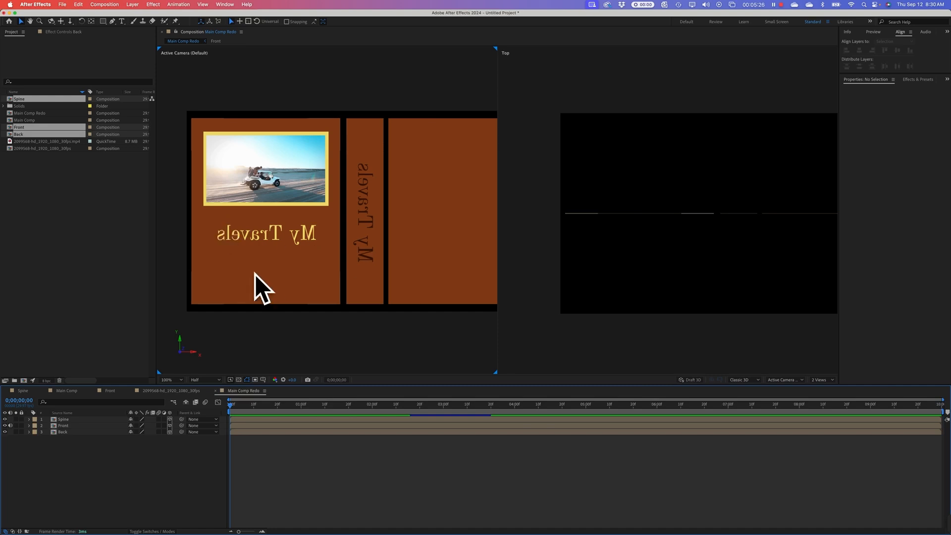
- Switch the second composition view from Top to Front, with the spine centred in it
left_click(298, 269)
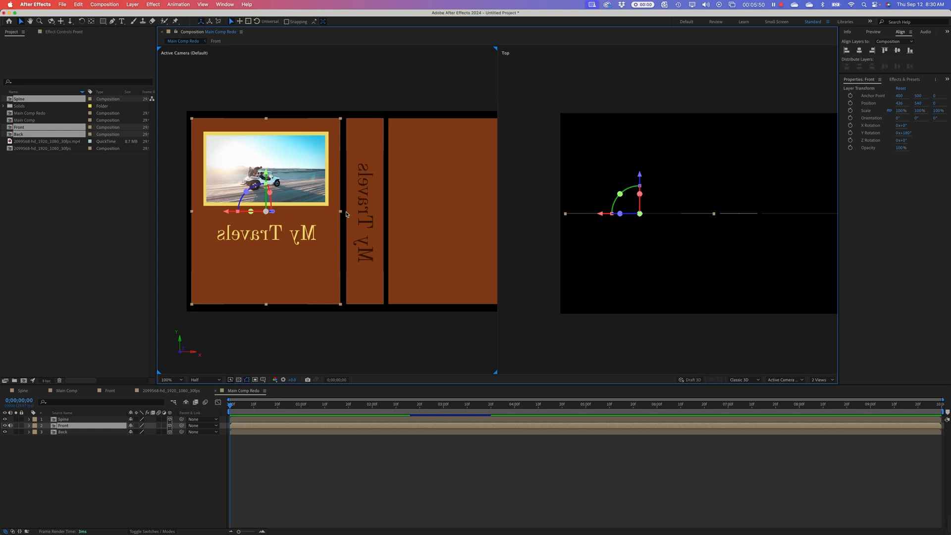
left_click(366, 206)
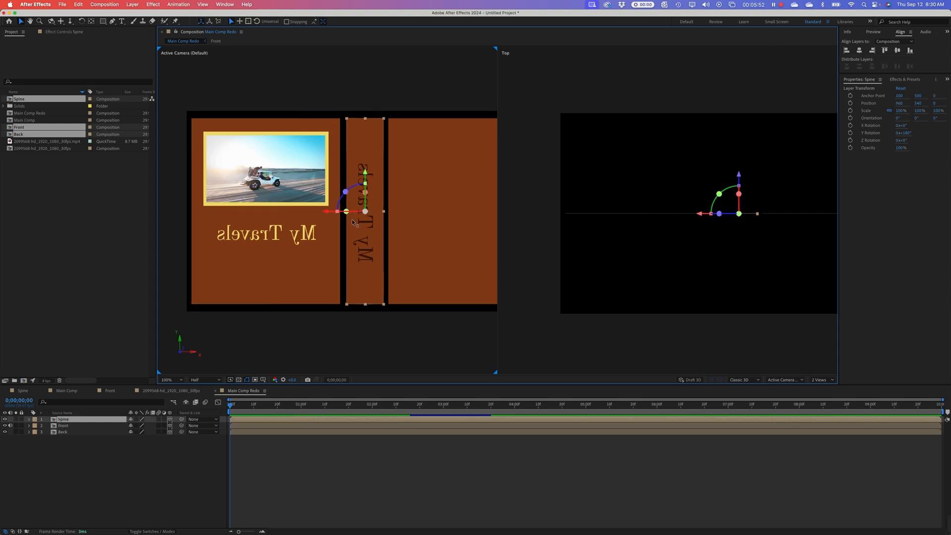
left_click(694, 335)
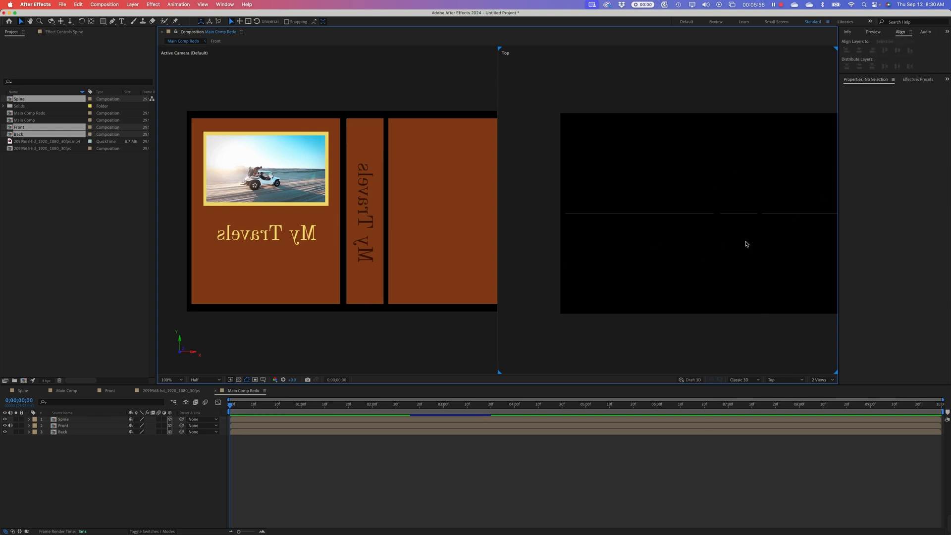
left_click(789, 384)
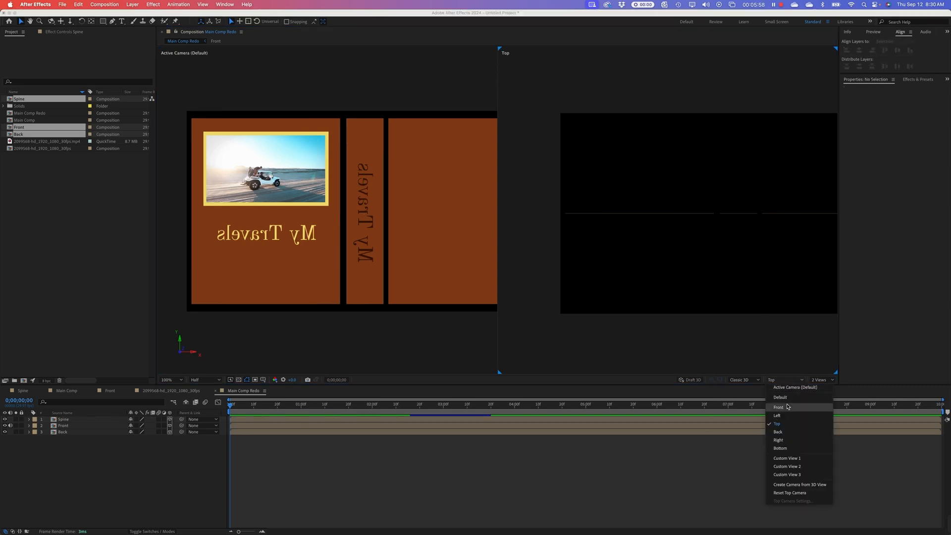
left_click(790, 408)
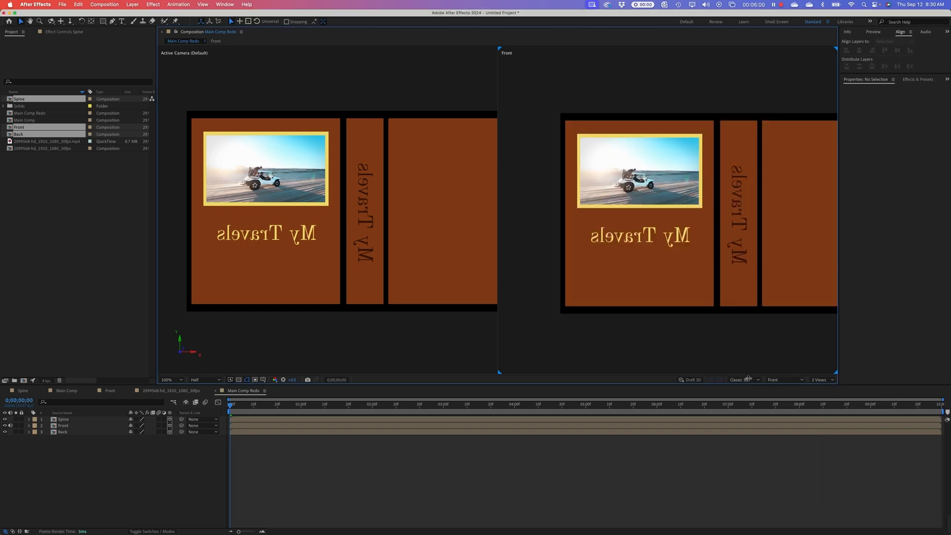
key("h")
left_click_drag(701, 259, 604, 263)
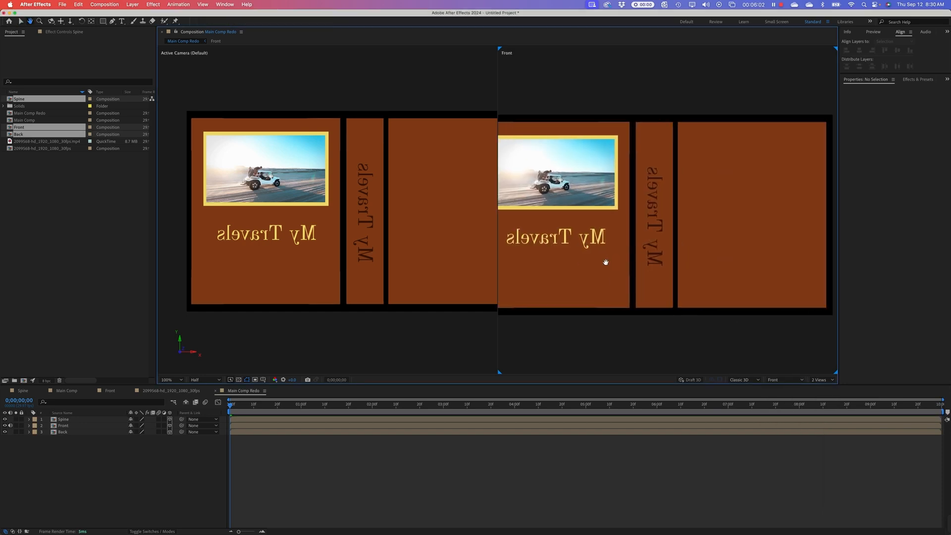
key("v")
- Move the Spine layer's anchor point to its edge beside the back cover, at about X -1, using the Pan Behind tool
left_click(643, 231)
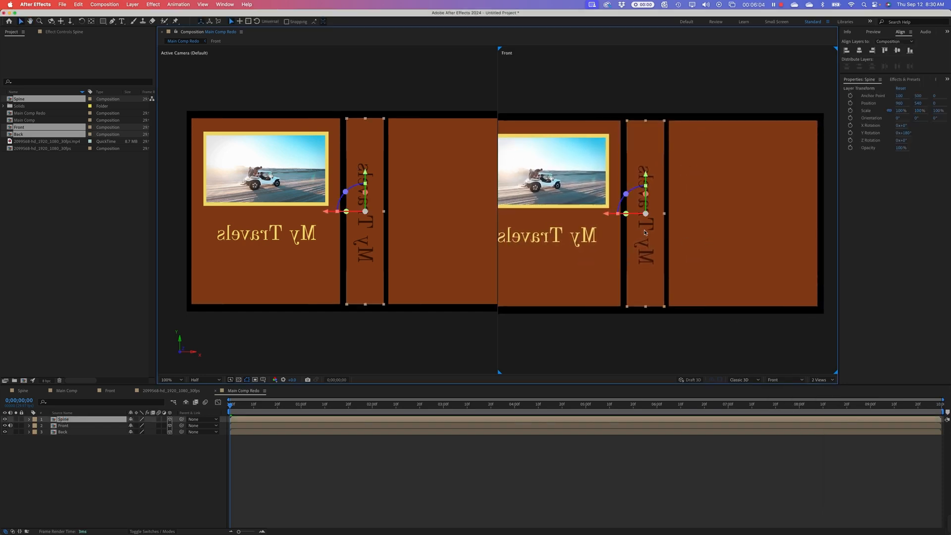
key("comma")
key("period")
key("period")
key("period")
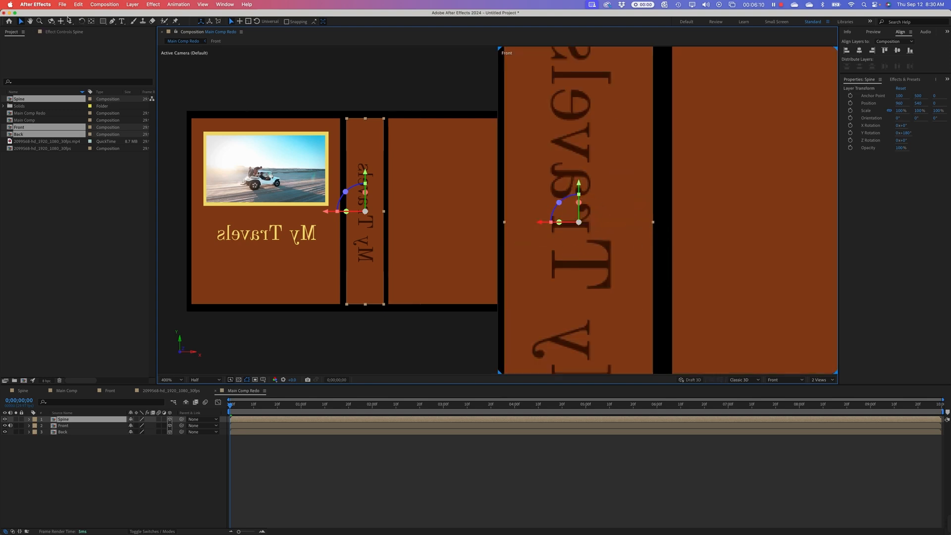
left_click(90, 22)
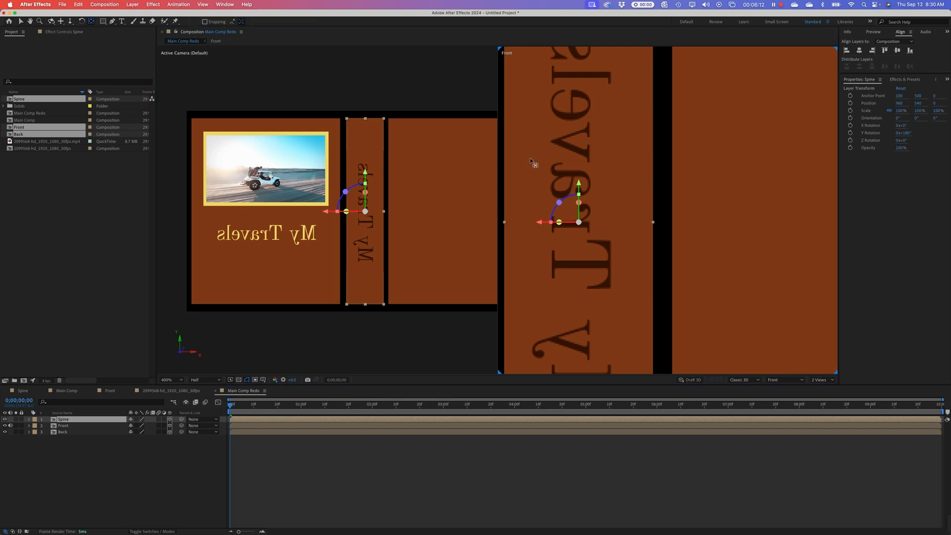
left_click_drag(550, 218, 616, 227)
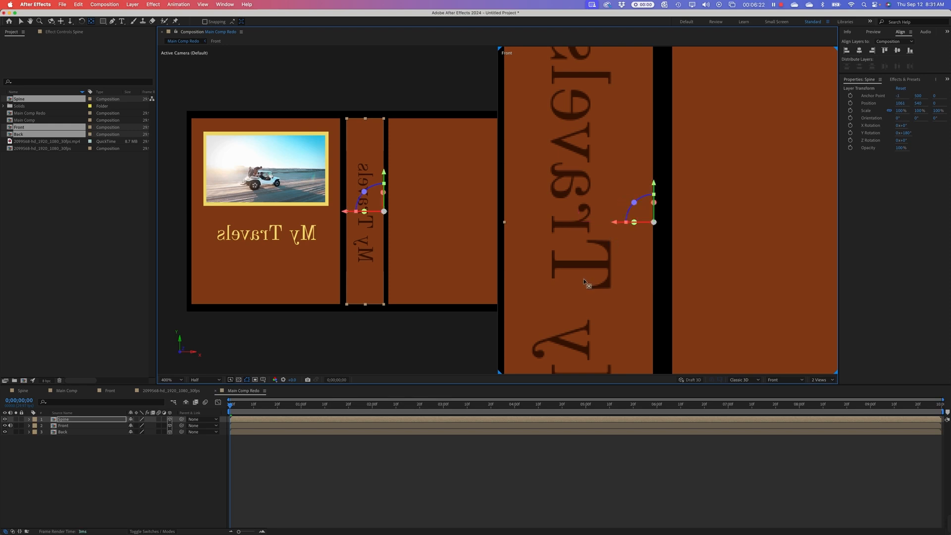
- Move the Front layer's anchor point to its edge facing the spine, at about X -2
left_click(308, 239)
key("space")
left_click_drag(588, 266, 805, 256)
left_click_drag(633, 270, 737, 281)
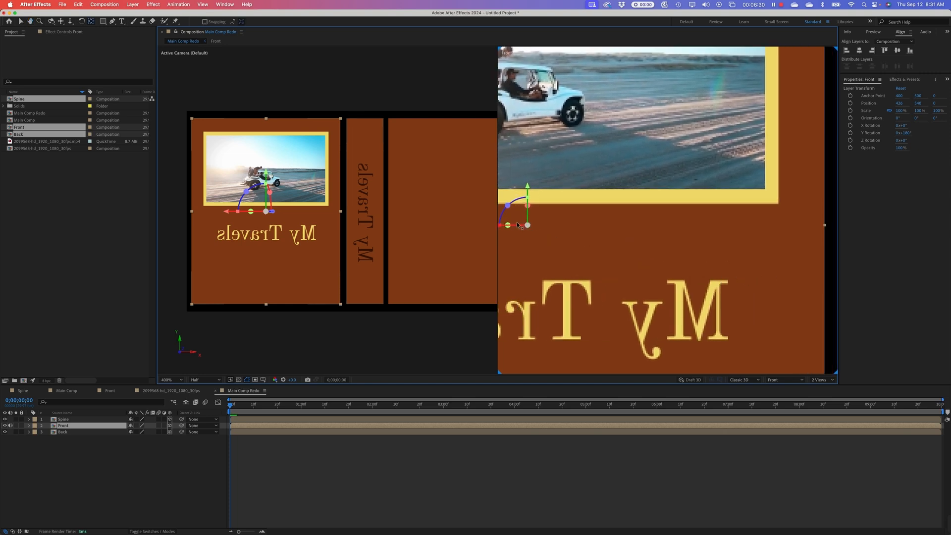
key("space")
left_click_drag(532, 252, 553, 251)
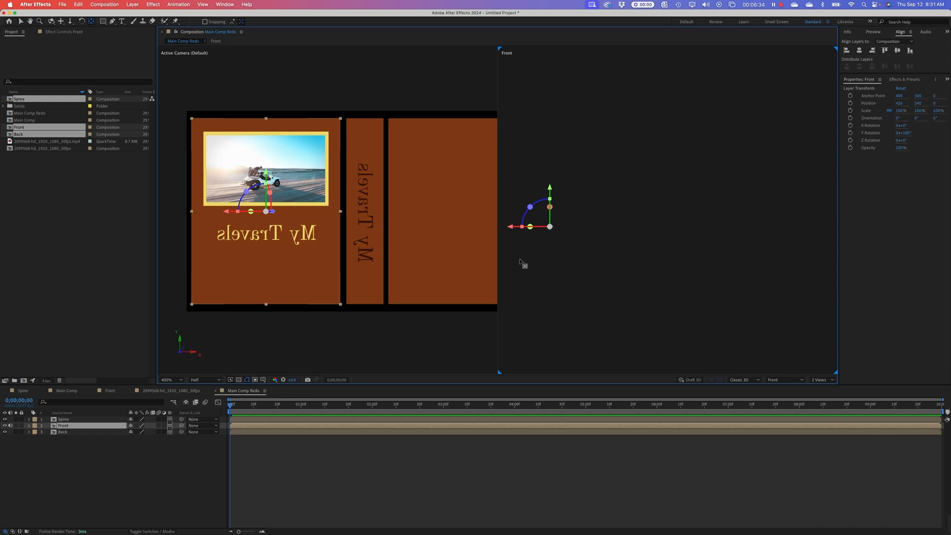
left_click_drag(579, 219, 658, 221)
left_click_drag(712, 224, 715, 221)
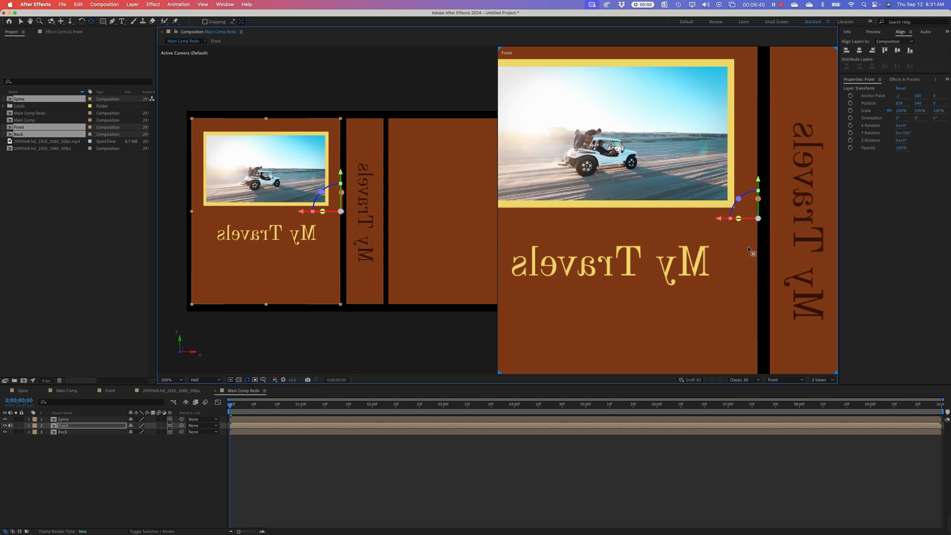
- Refine the Front layer's anchor point so it sits exactly on the spine-side edge at X 0
left_click_drag(736, 240, 567, 246)
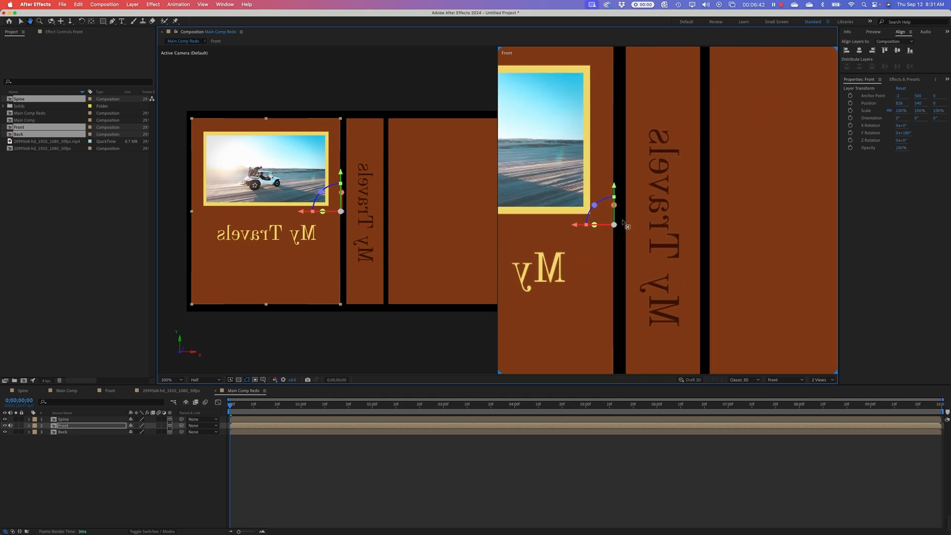
key("period")
key("period")
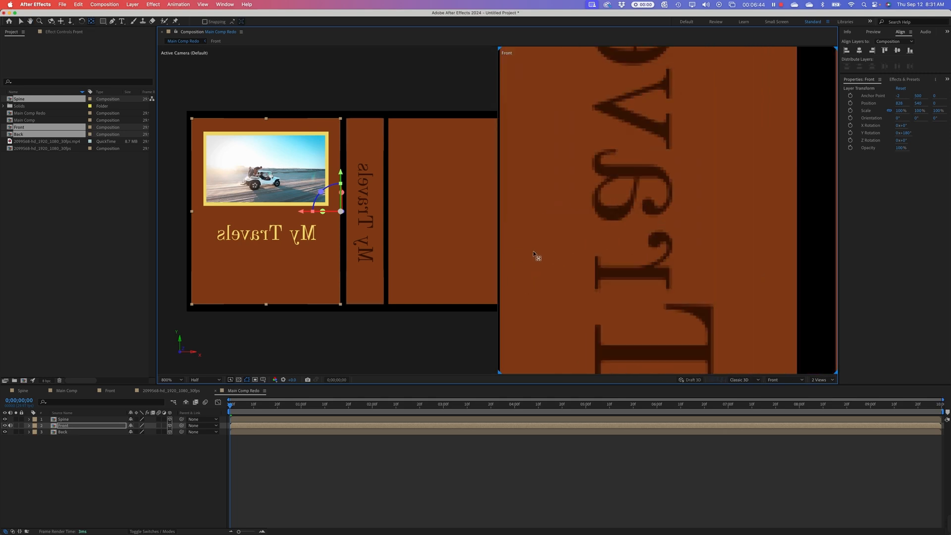
left_click_drag(565, 244, 605, 247)
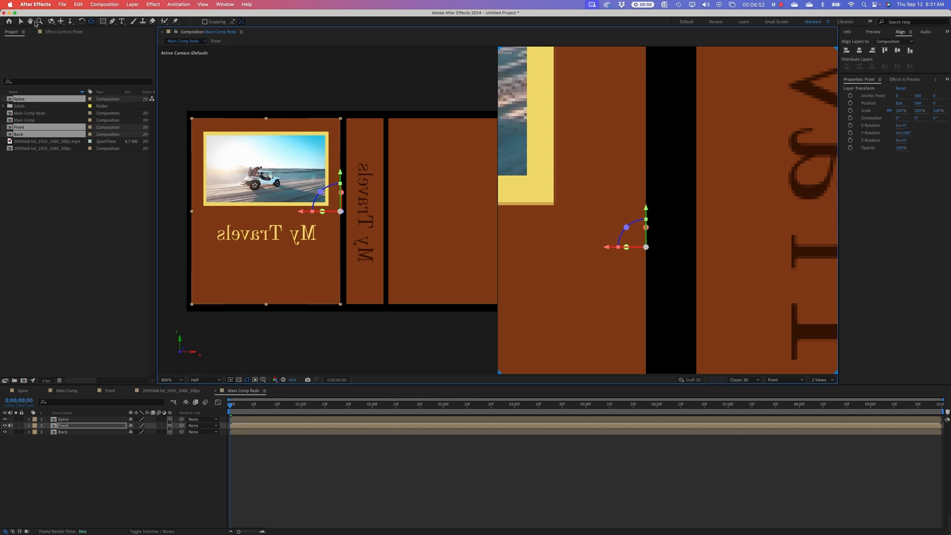
- Move the Back layer along X to about 1461 so its edge meets the spine
left_click(21, 21)
key("h")
left_click_drag(718, 263, 543, 255)
mouse_move(733, 249)
left_mouse_down()
mouse_move(599, 230)
mouse_move(737, 238)
left_mouse_up()
key("v")
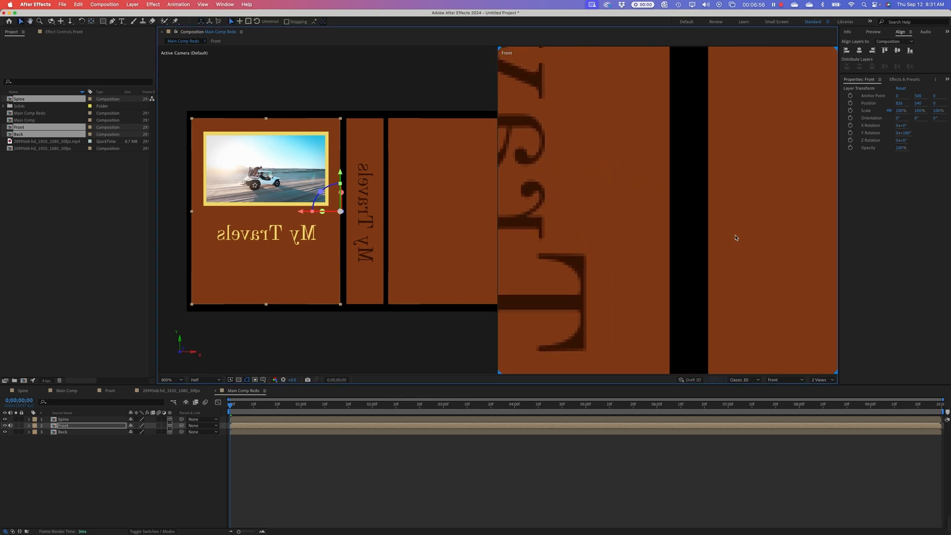
left_click(735, 238)
scroll(736, 237, "down", 3)
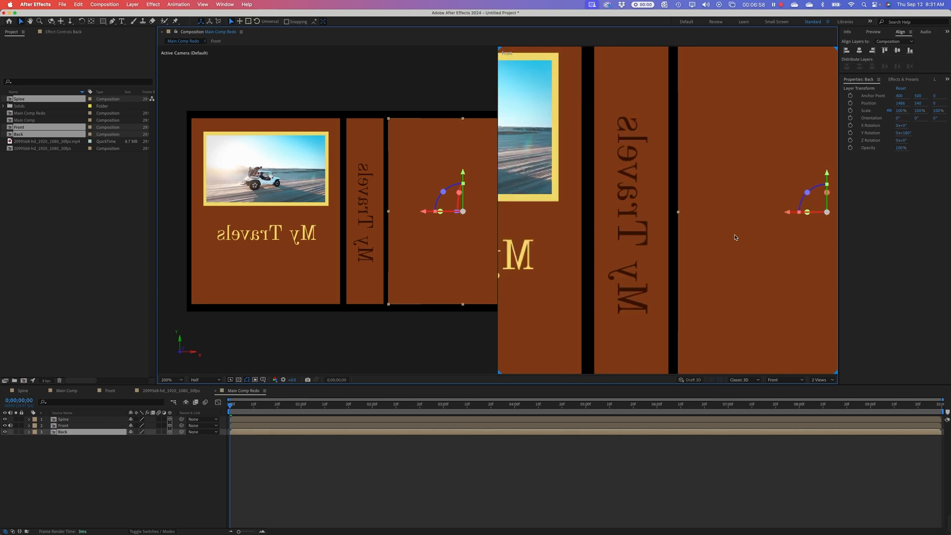
left_click_drag(788, 213, 779, 215)
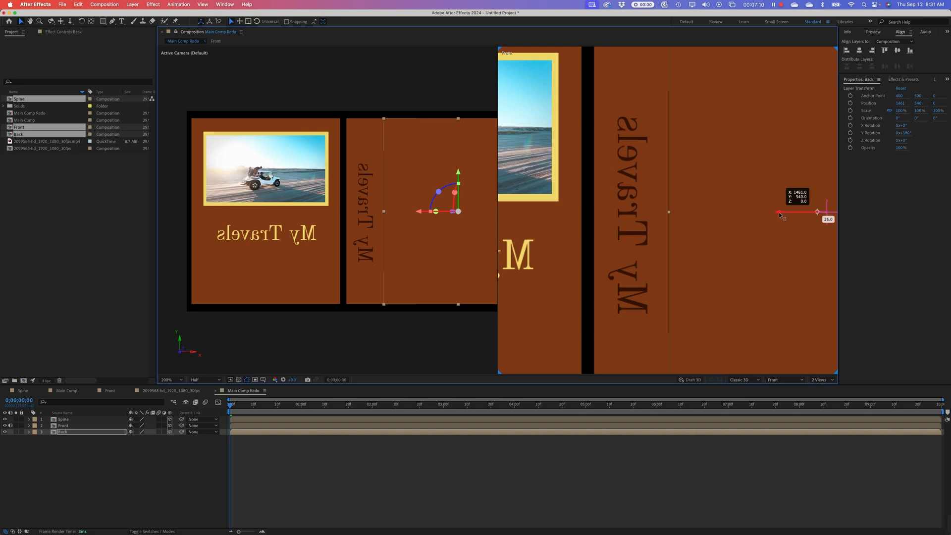
- Move the Front layer along X to 860 so its hinge edge meets the spine
left_click(568, 243)
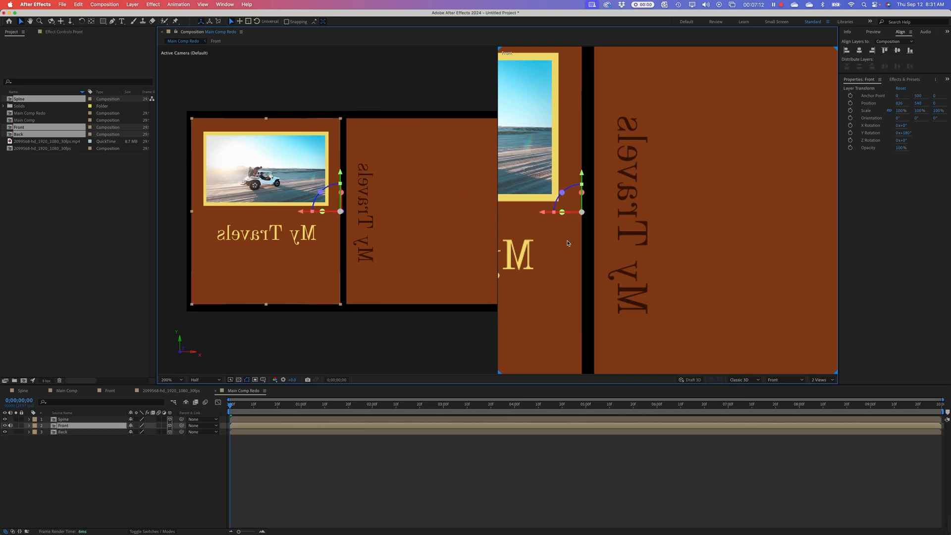
left_click_drag(566, 242, 624, 240)
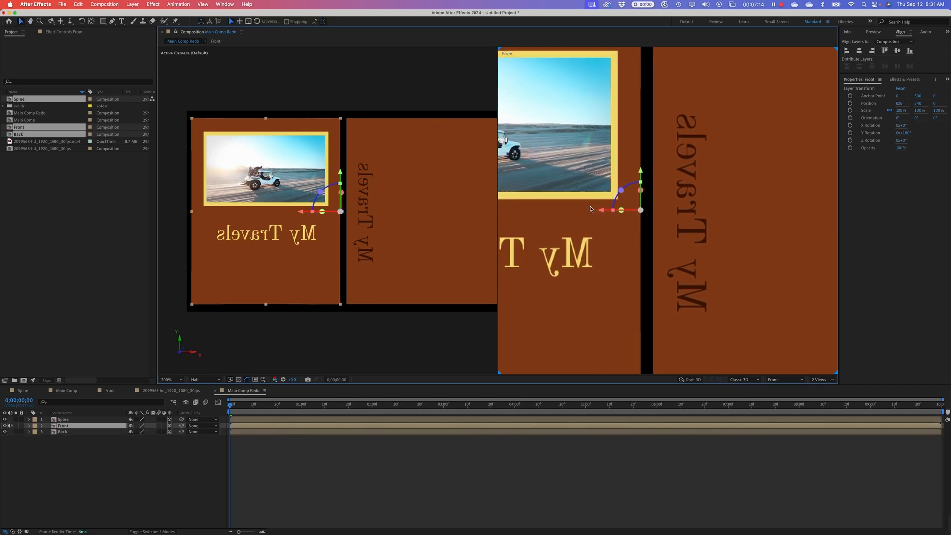
left_click_drag(602, 210, 616, 210)
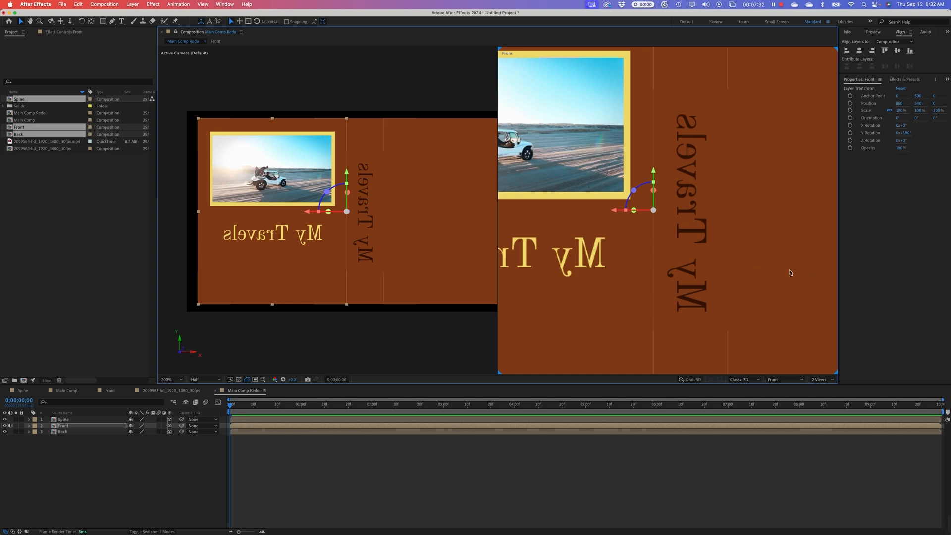
- Parent the Spine layer to the Back layer and the Front layer to the Spine layer
left_click(203, 479)
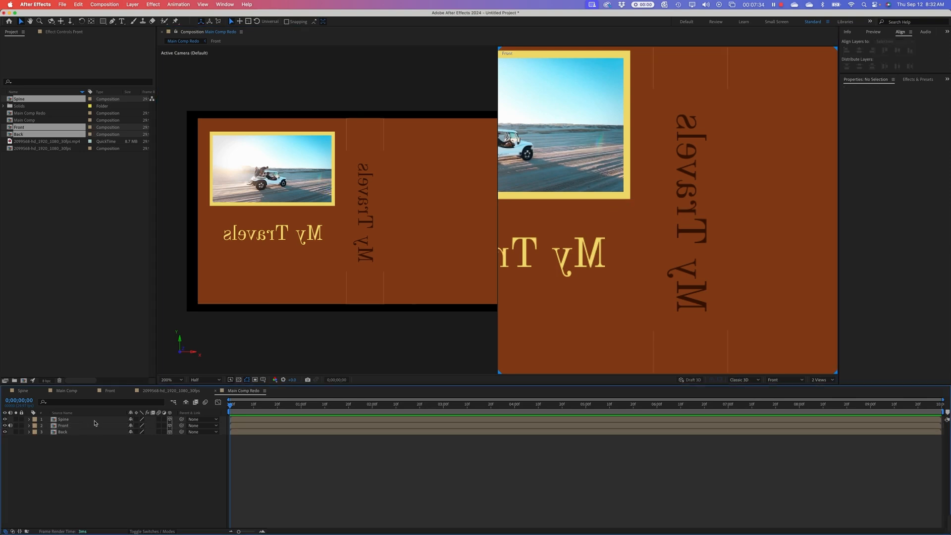
left_click(103, 420)
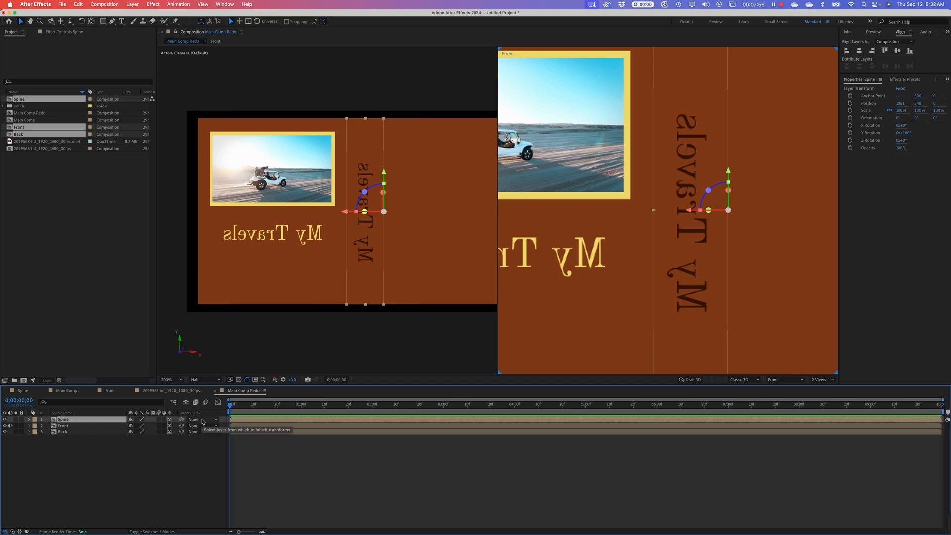
left_click(204, 456)
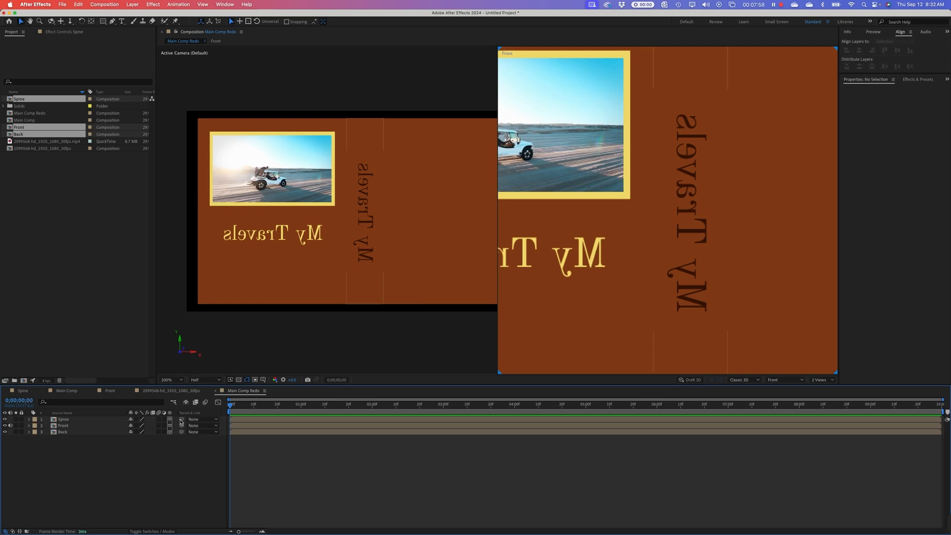
left_click_drag(181, 421, 92, 432)
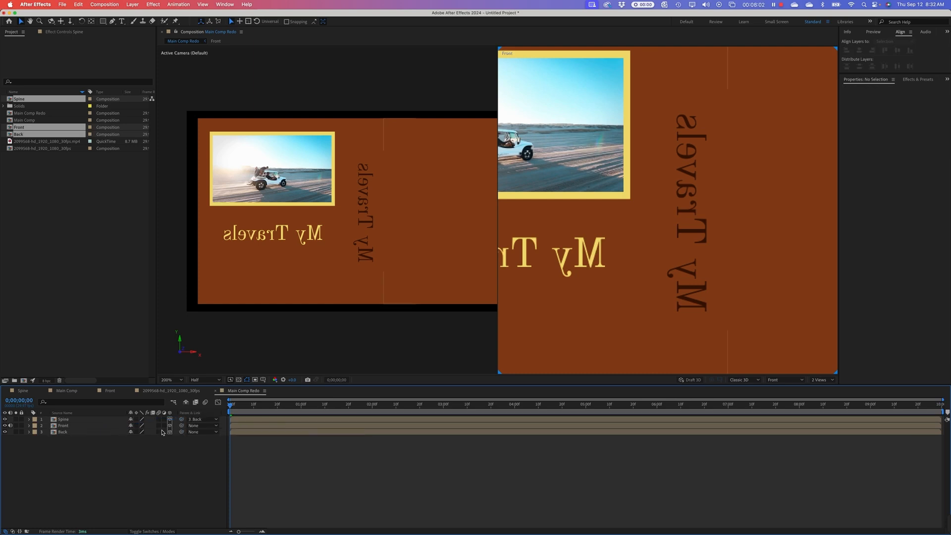
left_click_drag(181, 426, 105, 423)
- Show the composition in a single Active Camera view at 100% magnification
left_click(826, 381)
left_click(824, 388)
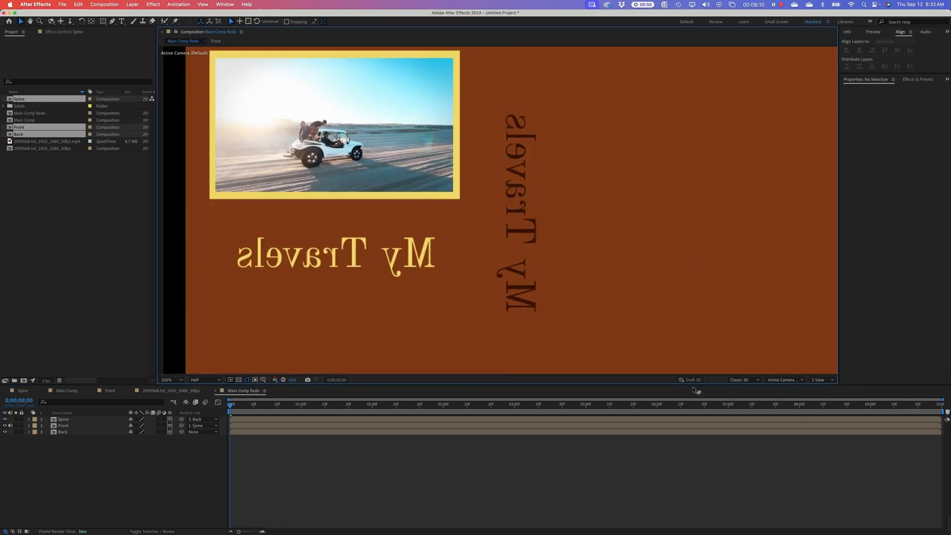
scroll(520, 272, "down", 1)
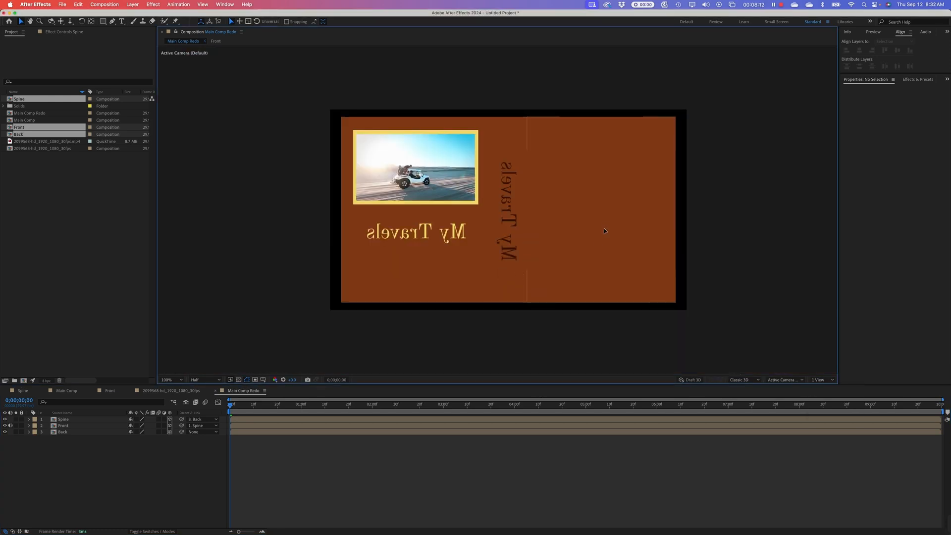
- Test the parenting by moving the Back layer, undo the move and deselect the layer
left_click(579, 241)
left_click_drag(579, 207, 545, 197)
key("super+z")
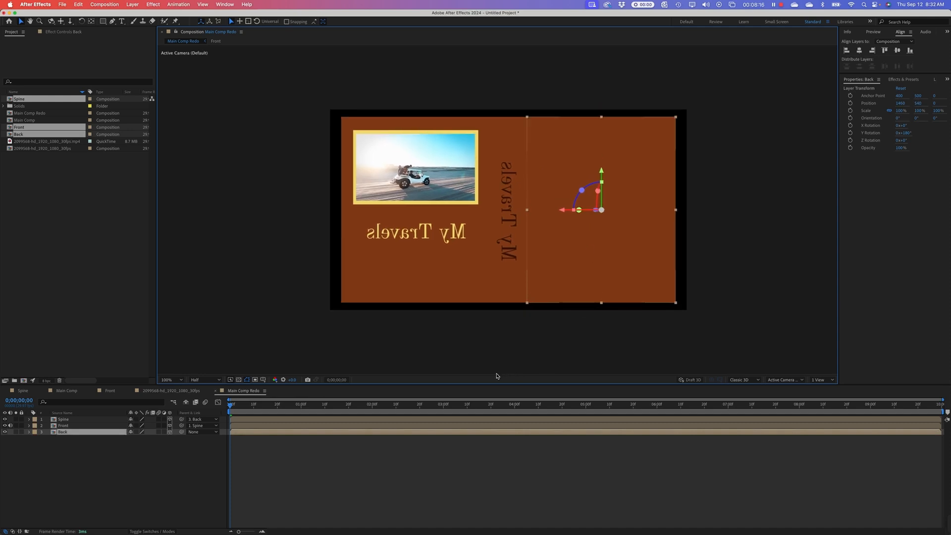
left_click(435, 354)
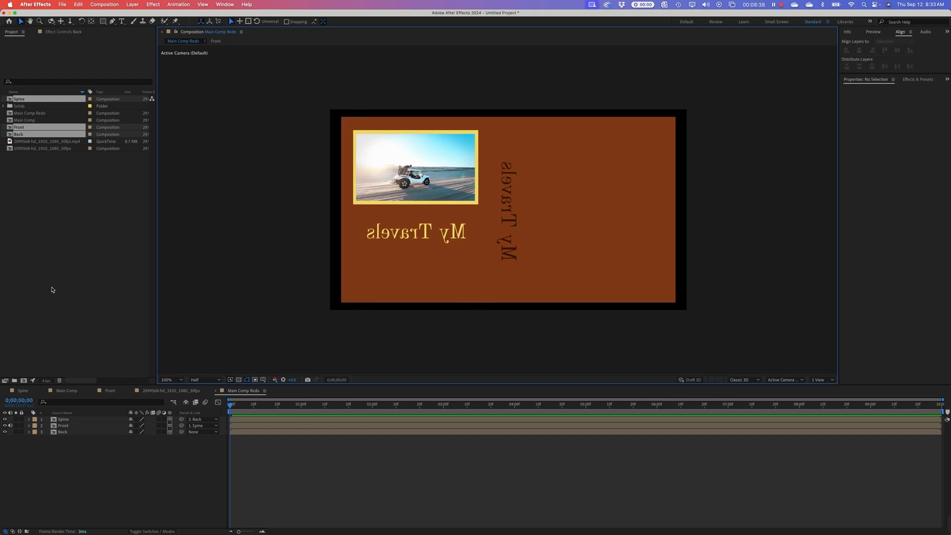
- With no layer selected, draw a rectangle shape about 750 by 963 px over the front cover, leaving a narrow cover border
left_click(66, 477)
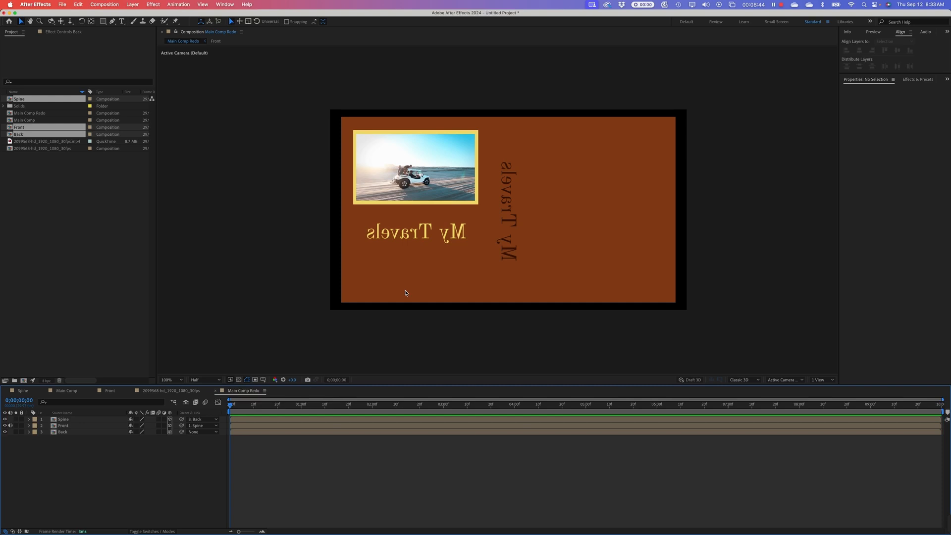
left_click(50, 274)
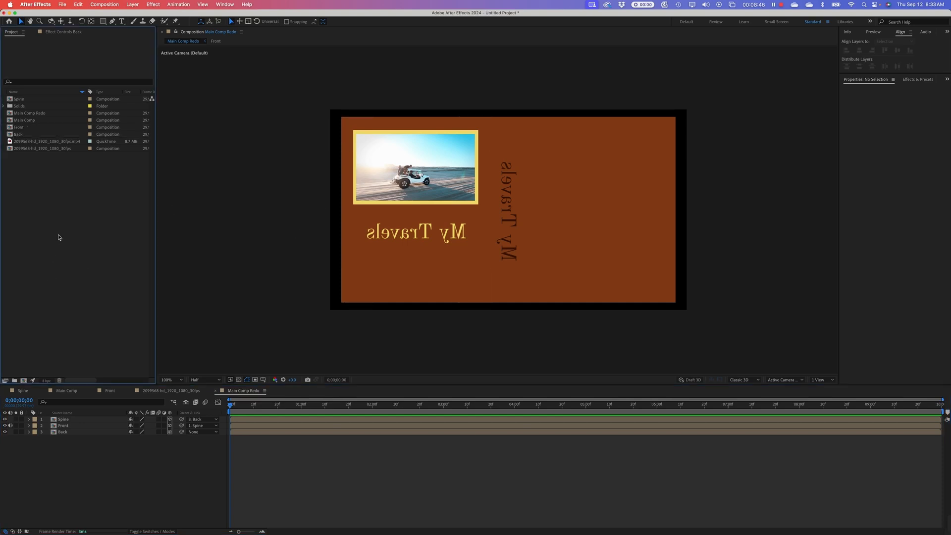
left_click(103, 21)
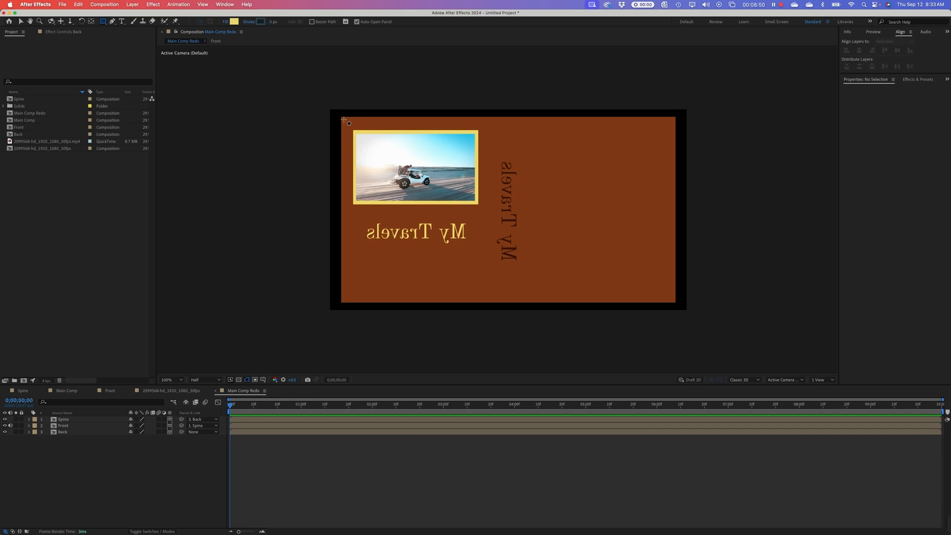
left_click_drag(345, 121, 484, 299)
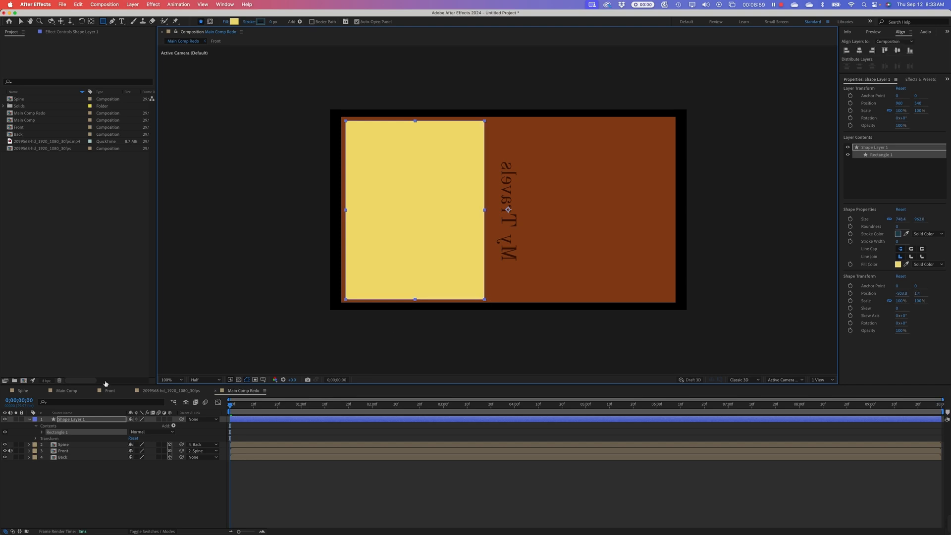
- Hide the Spine layer and widen the rectangle slightly about its center to a horizontal scale of about 101.4%
left_click(5, 445)
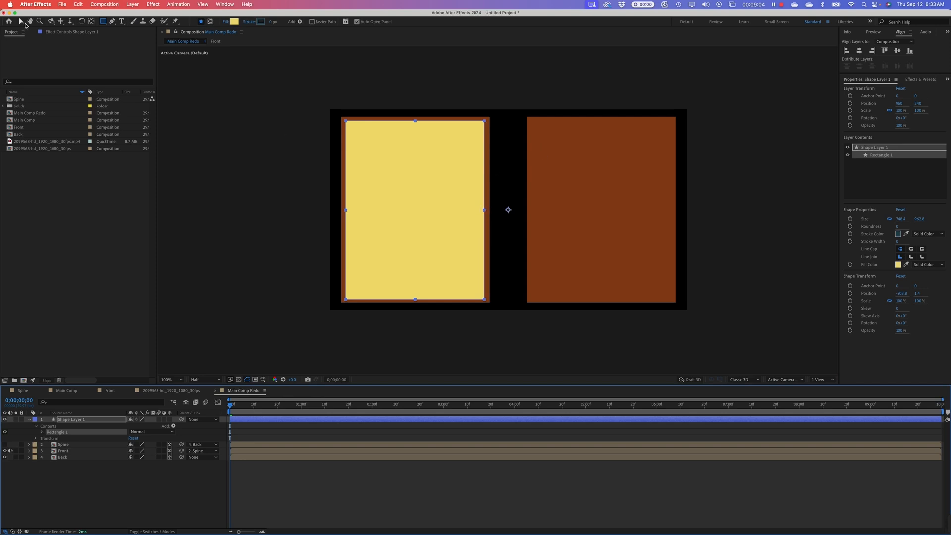
left_click(21, 22)
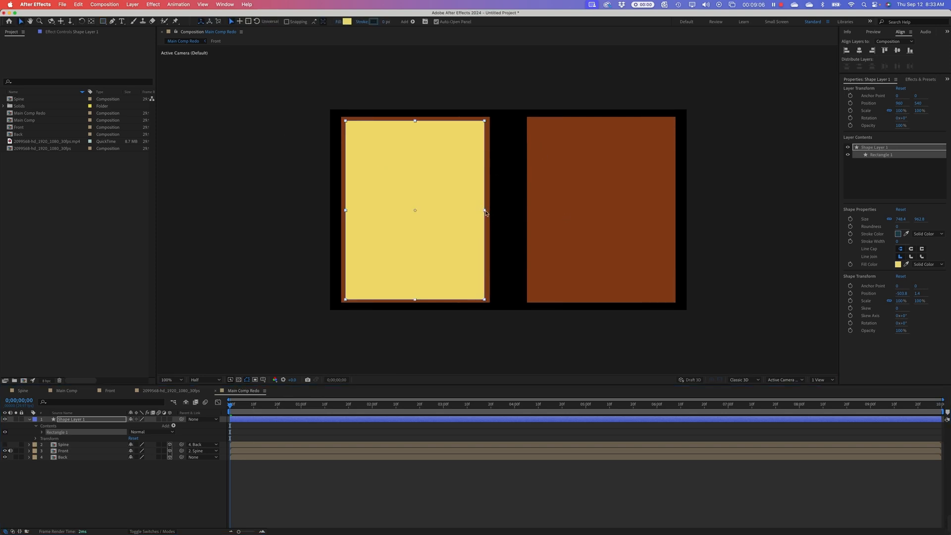
left_click_drag(486, 211, 486, 211)
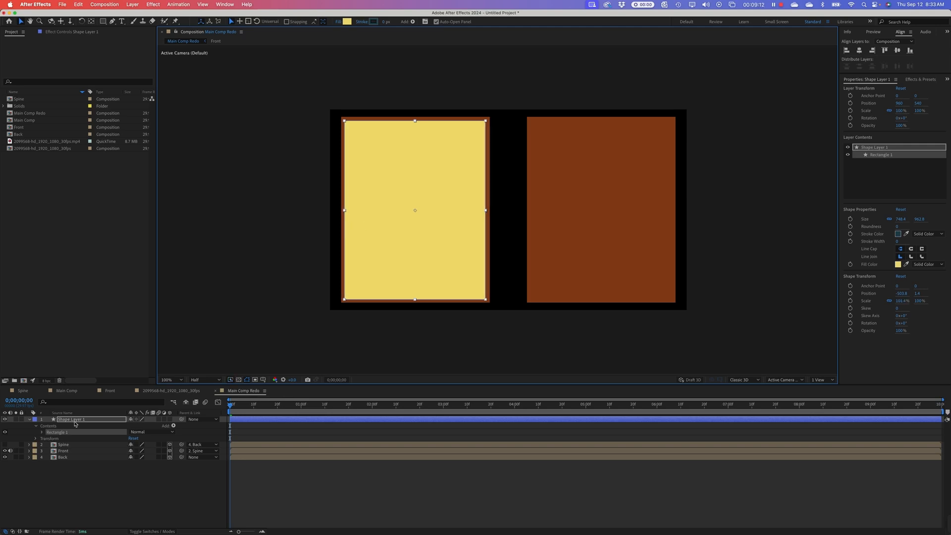
- Set the rectangle's fill color to the pale beige D2C5B7
left_click(346, 21)
left_click_drag(380, 241, 362, 246)
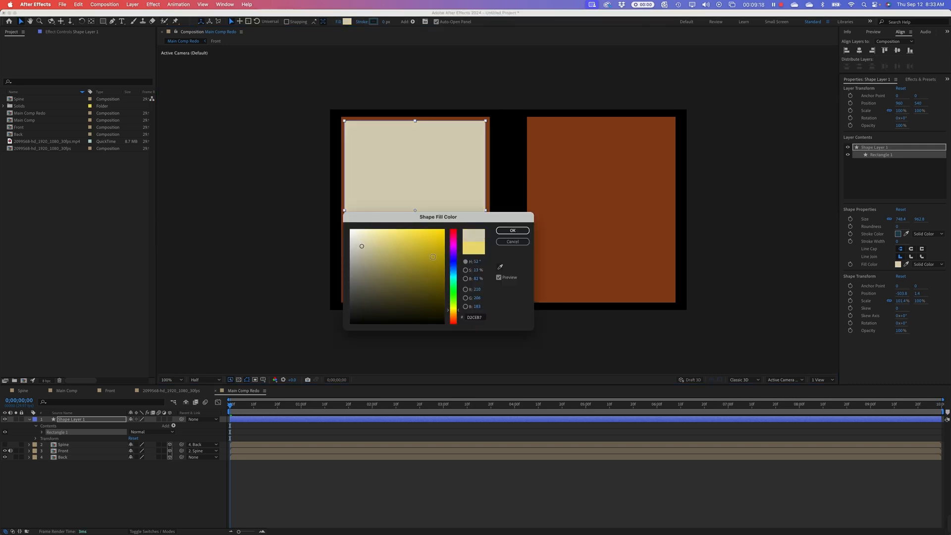
left_click_drag(458, 312, 460, 318)
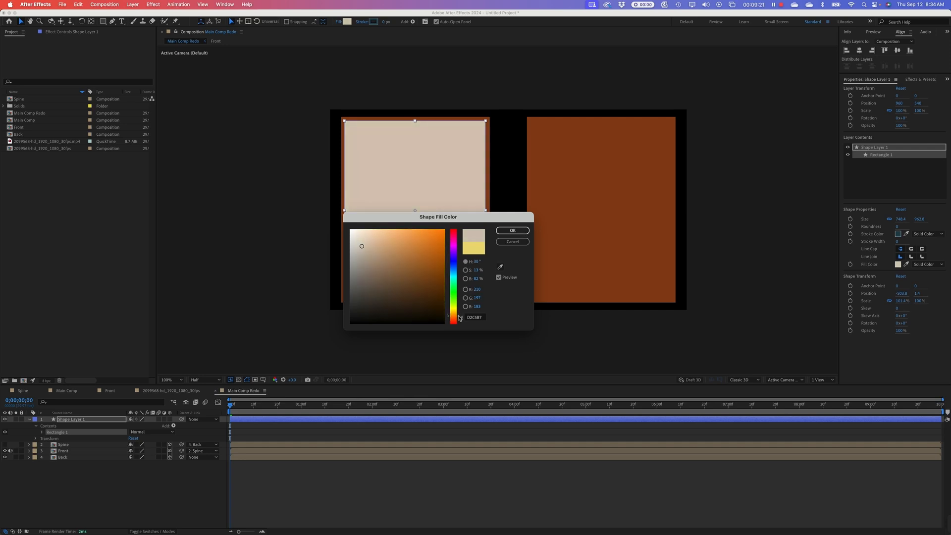
left_click(514, 230)
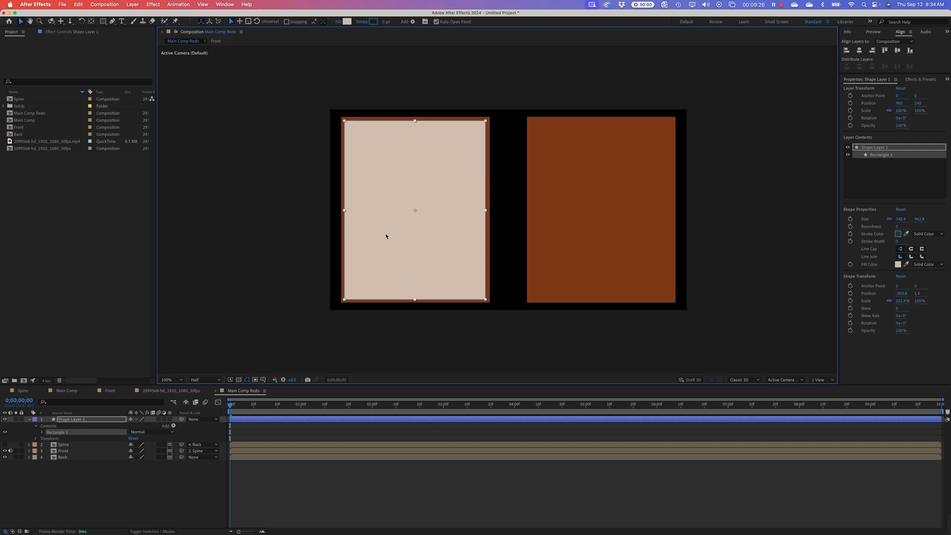
- Rename the rectangle's shape layer to inside-front
left_click(74, 422)
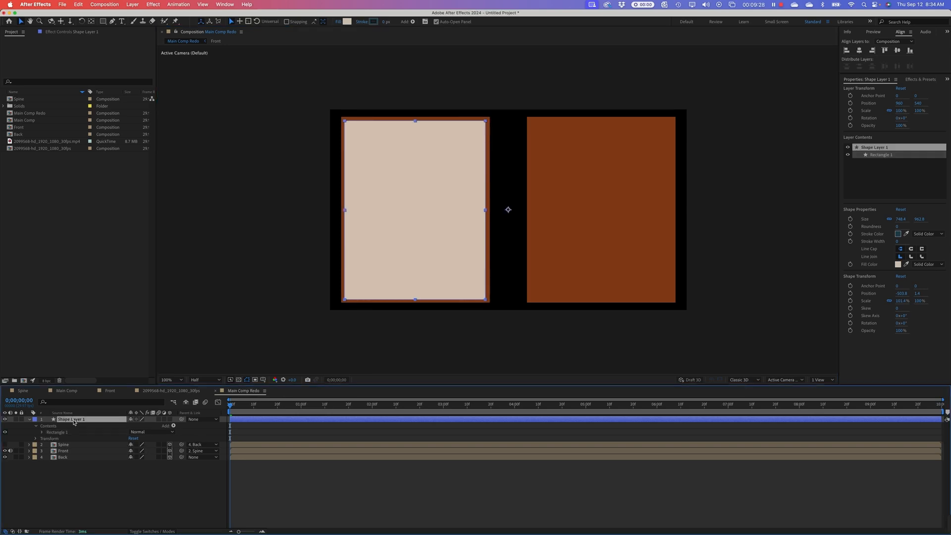
key("Return")
type("in")
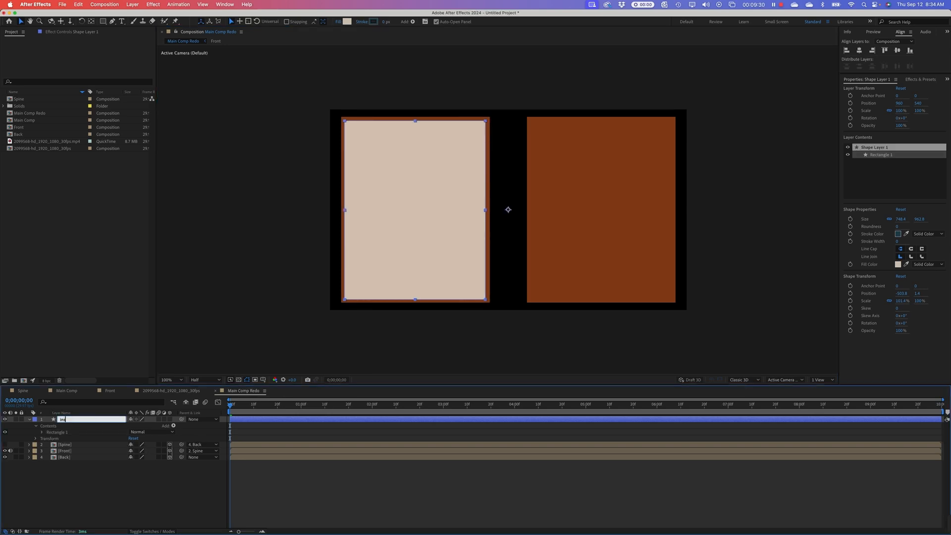
type("side-front")
key("Return")
left_click(79, 495)
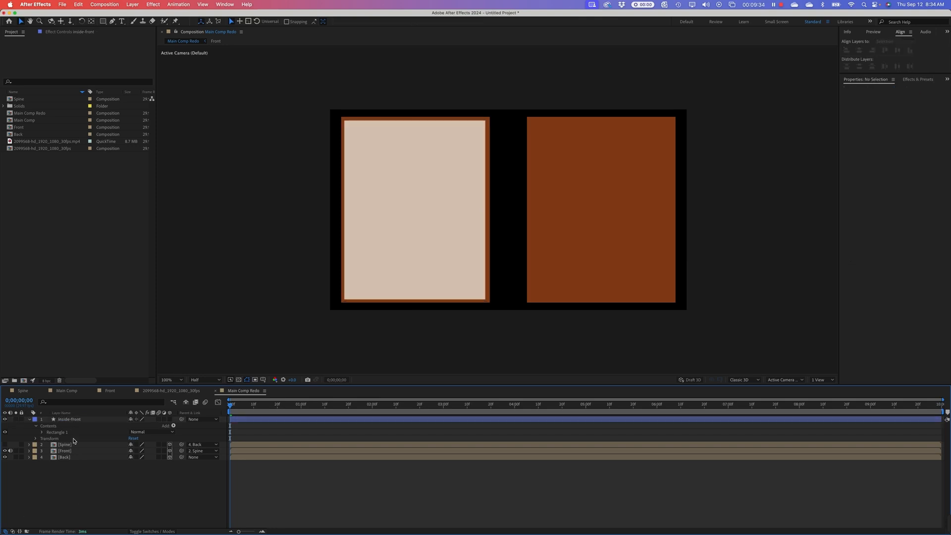
- Duplicate the inside-front layer and rename the copy to inside-back
left_click(71, 421)
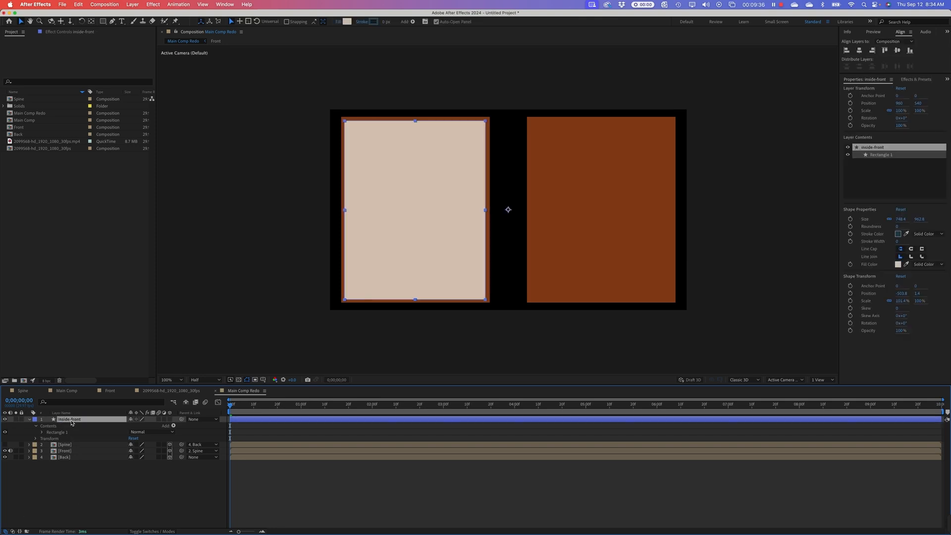
key("super+d")
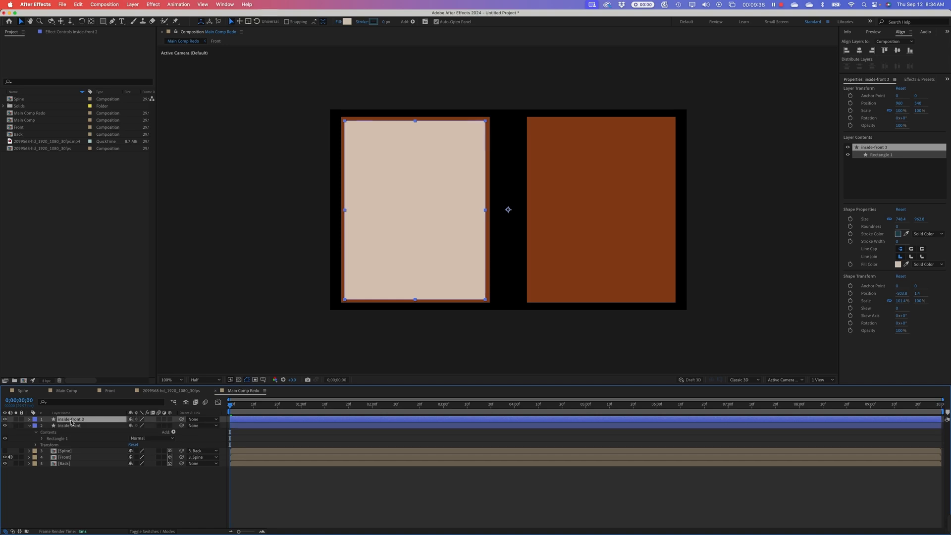
key("Return")
key("Right")
key("BackSpace")
key("BackSpace")
key("BackSpace")
key("BackSpace")
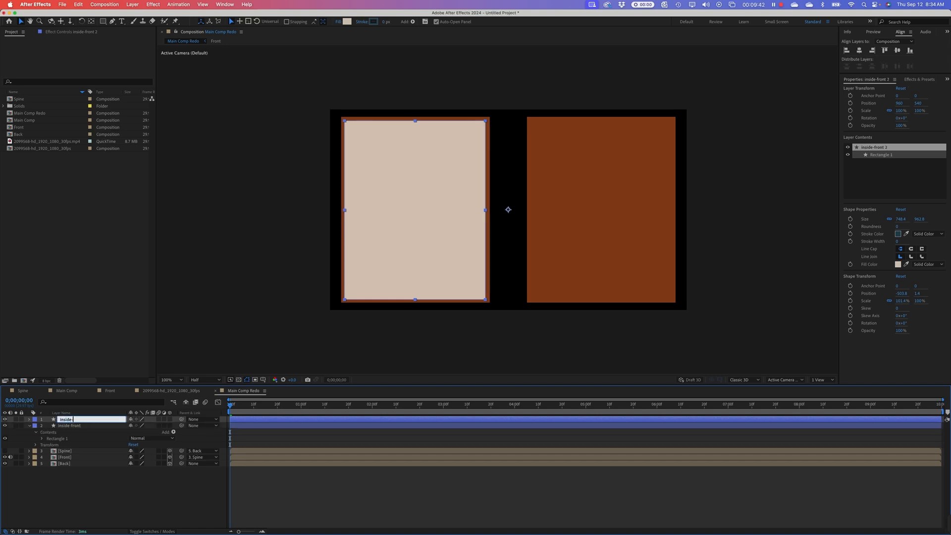
key("Return")
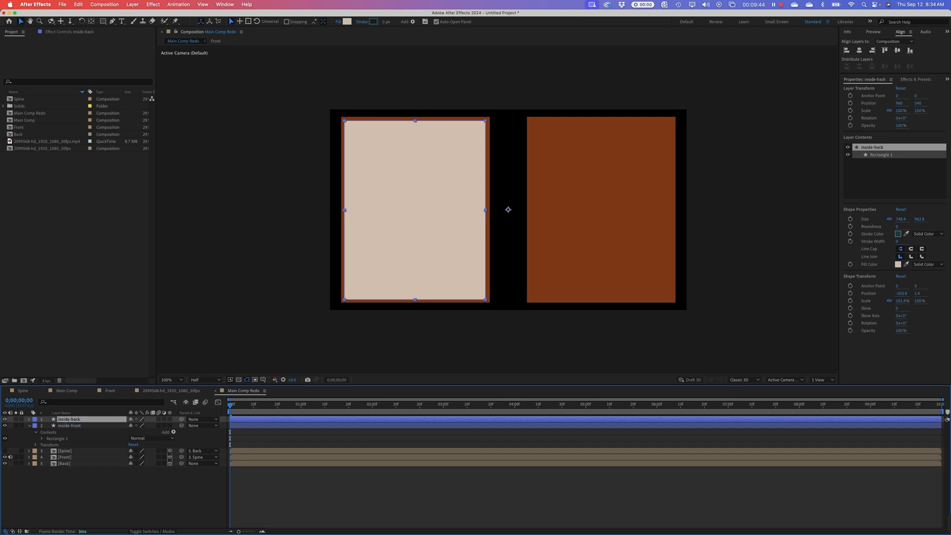
left_click(80, 503)
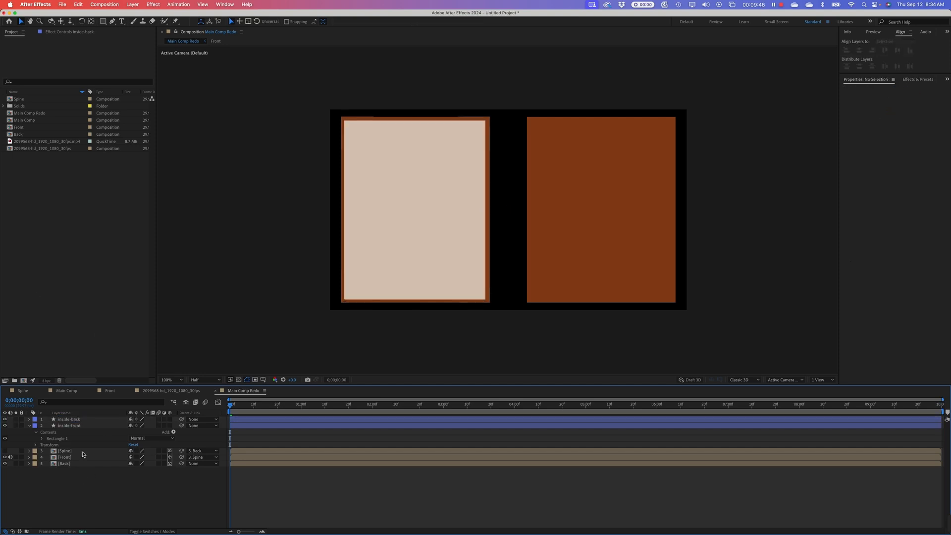
- Split the composition display into 2 Views and set the second view to Top
left_click(826, 380)
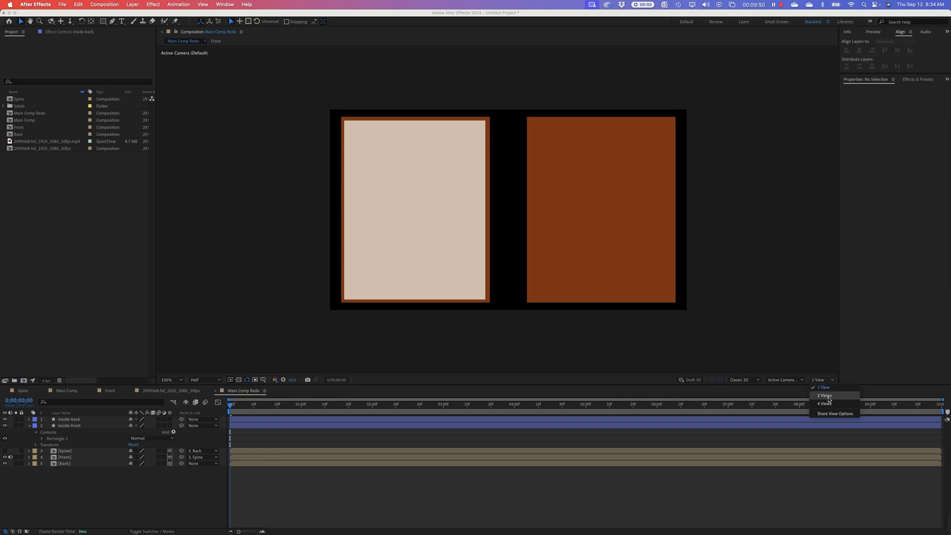
left_click(826, 395)
left_click(786, 380)
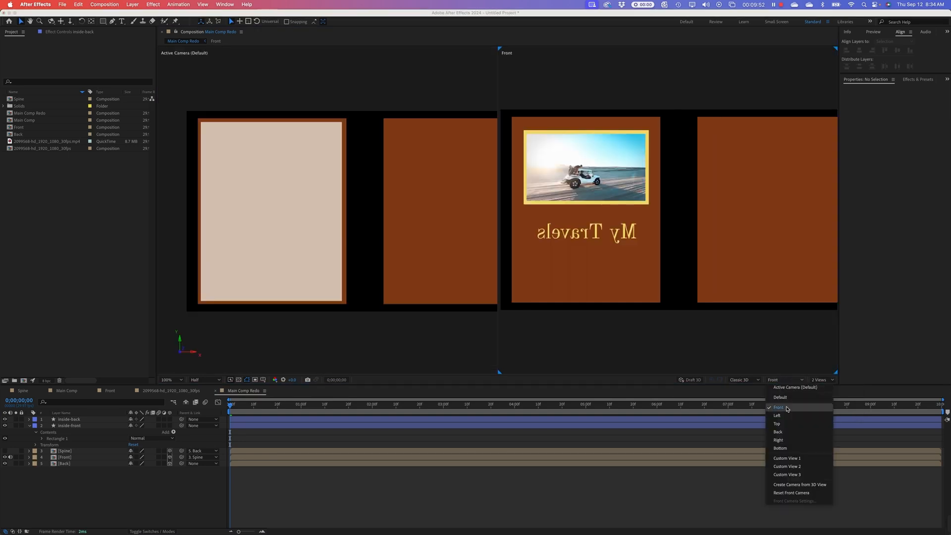
left_click(778, 423)
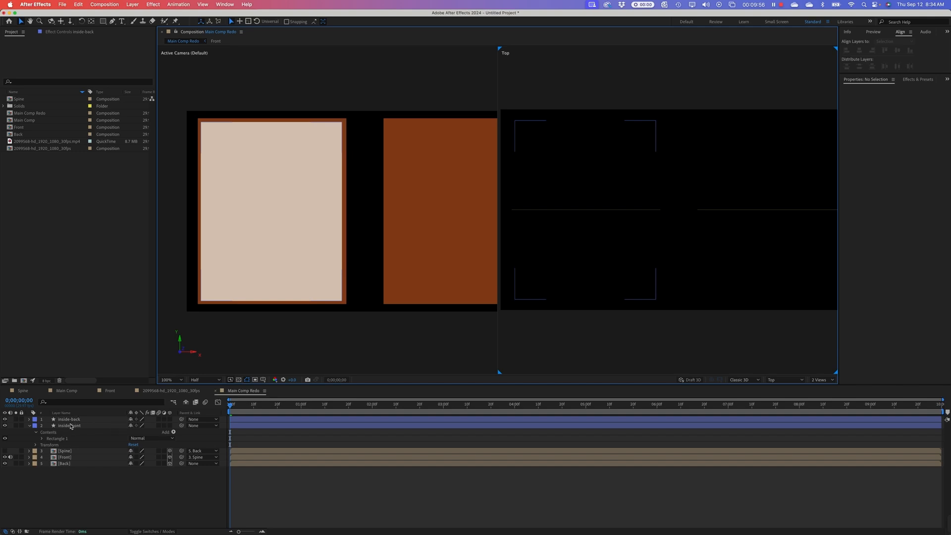
- Make both the inside-front and inside-back shape layers 3D
left_click(71, 426)
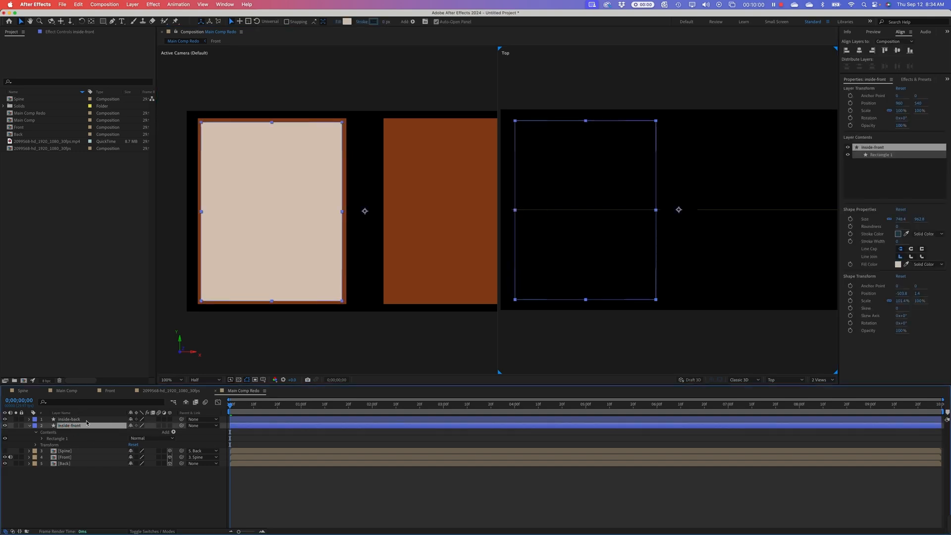
left_click(86, 420)
left_click(230, 352)
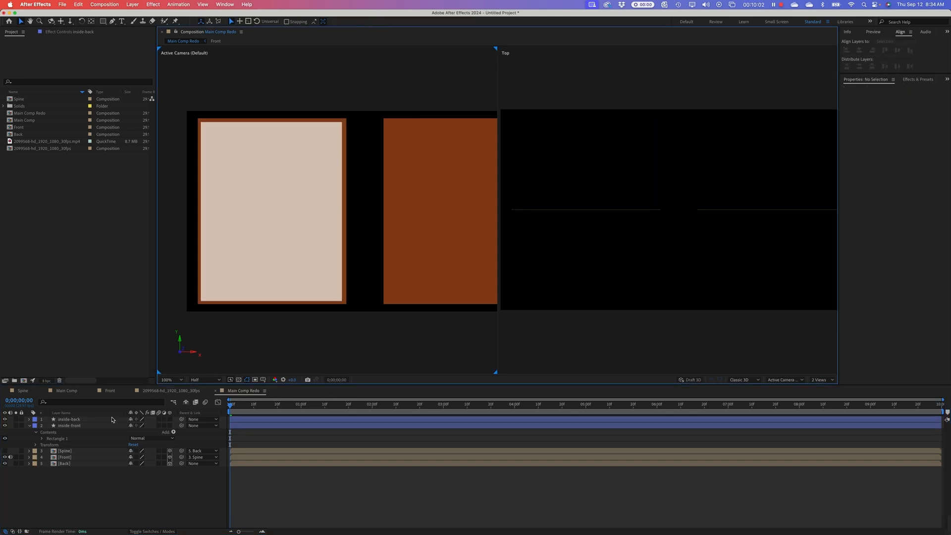
left_click(169, 426)
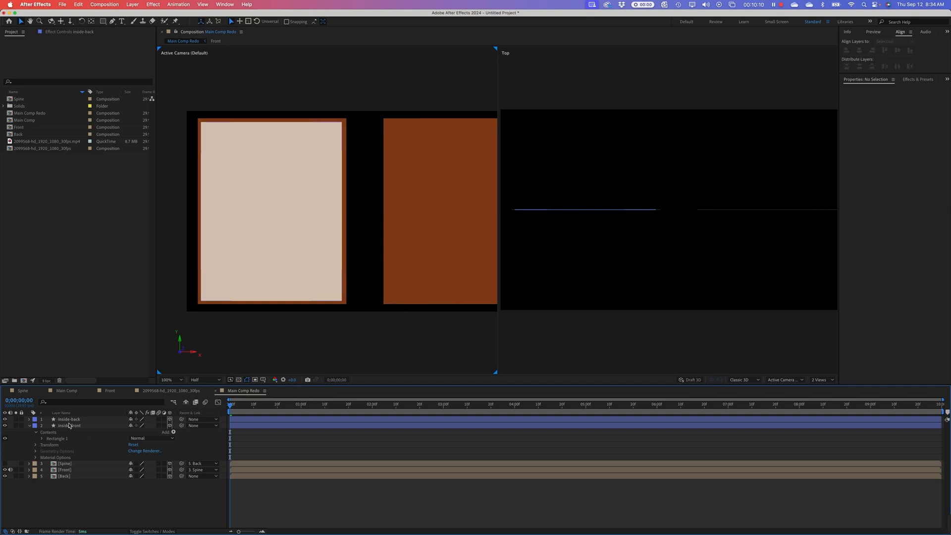
- Move the inside-front layer directly below the Front layer in the layer stack
left_click(69, 425)
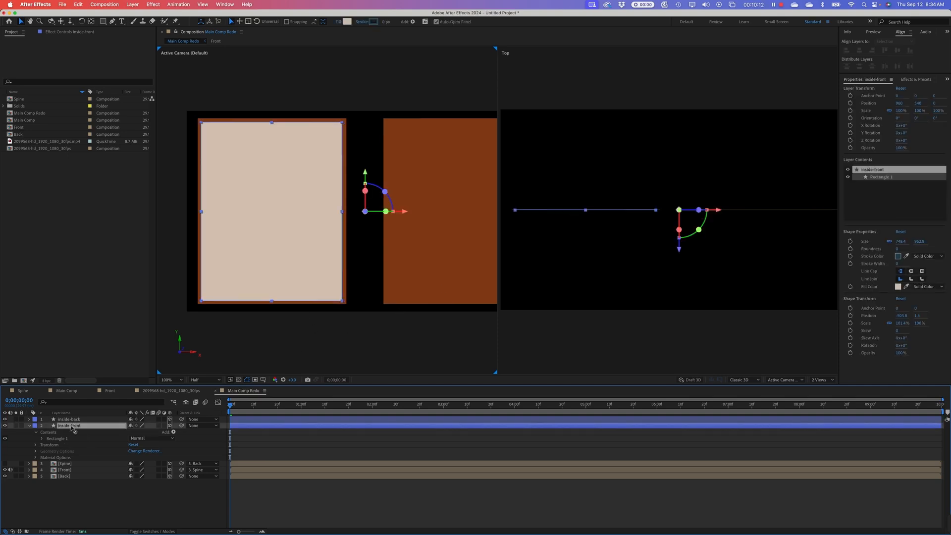
left_click_drag(72, 427, 74, 477)
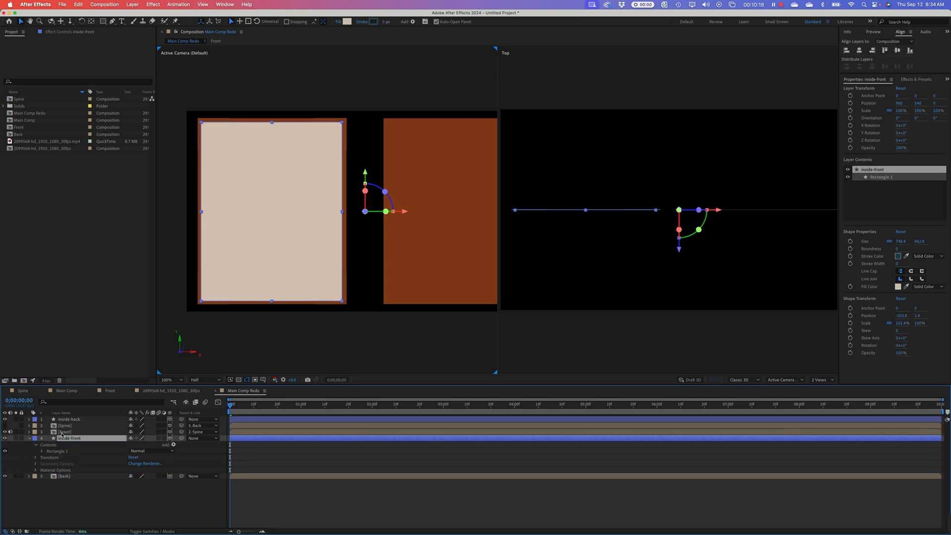
left_click(62, 433)
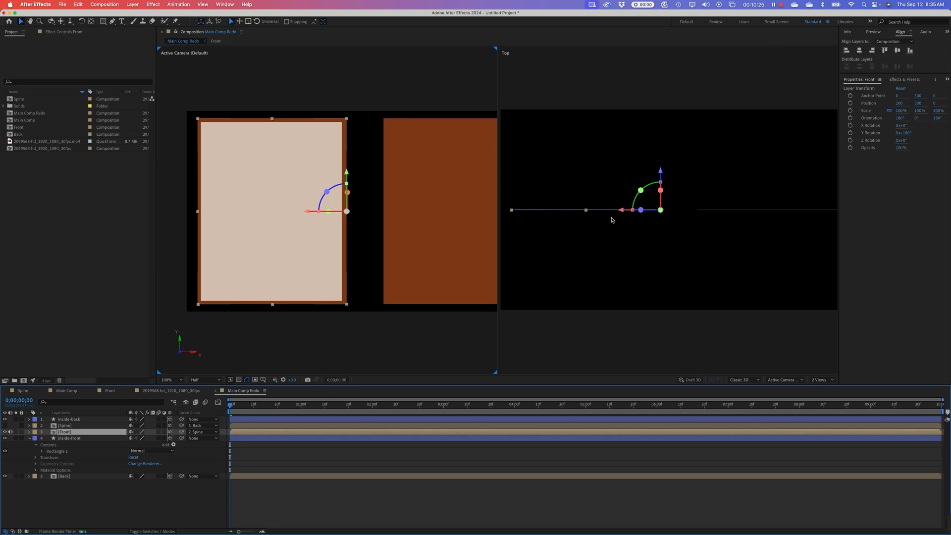
- Select the inside-front and inside-back layers and offset them together along Z in the Top view to a Z position of -4
left_click(627, 228)
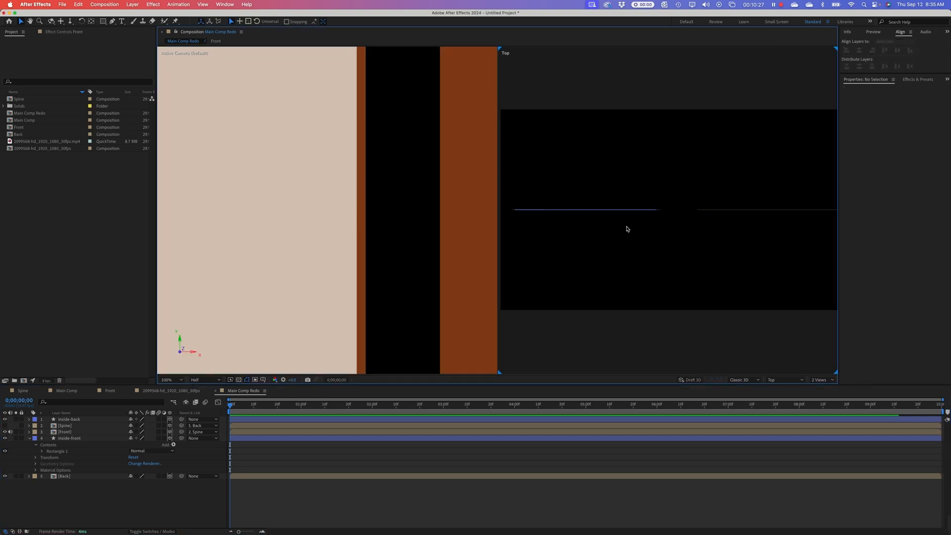
scroll(626, 229, "up", 5)
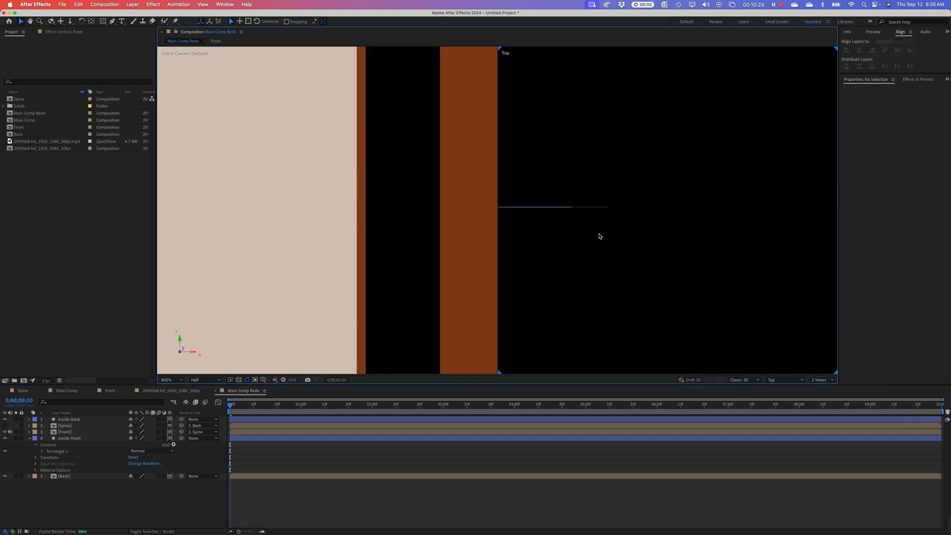
left_click_drag(570, 226, 732, 217)
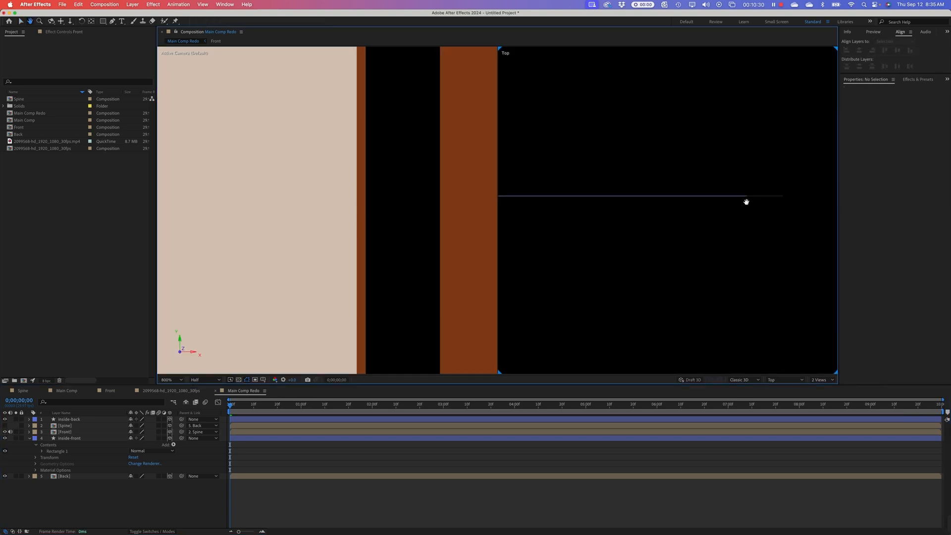
left_click_drag(602, 250, 741, 244)
key("v")
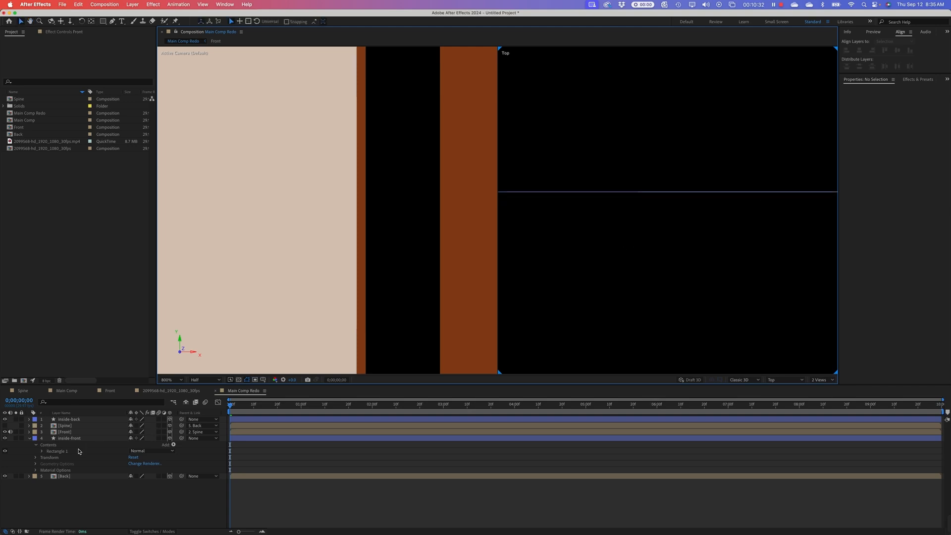
left_click(67, 439)
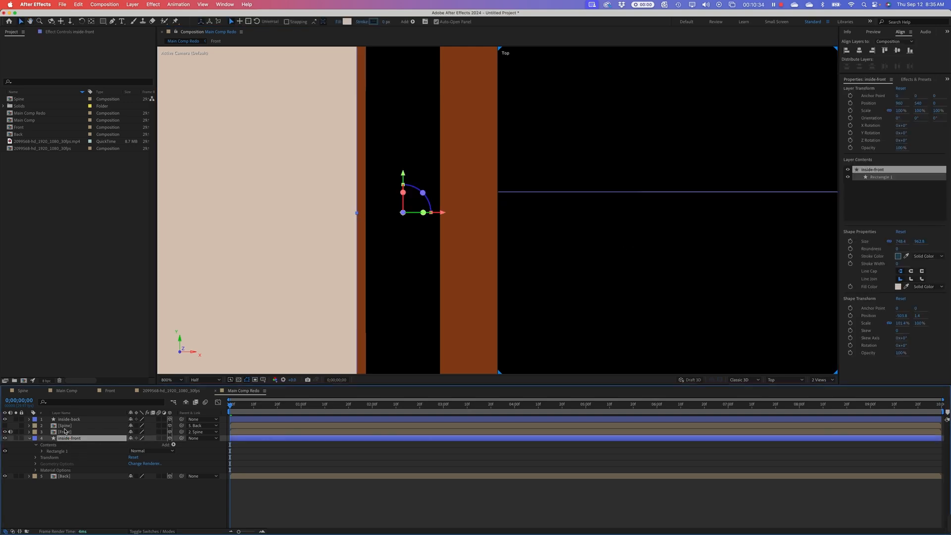
left_click(71, 420, "super")
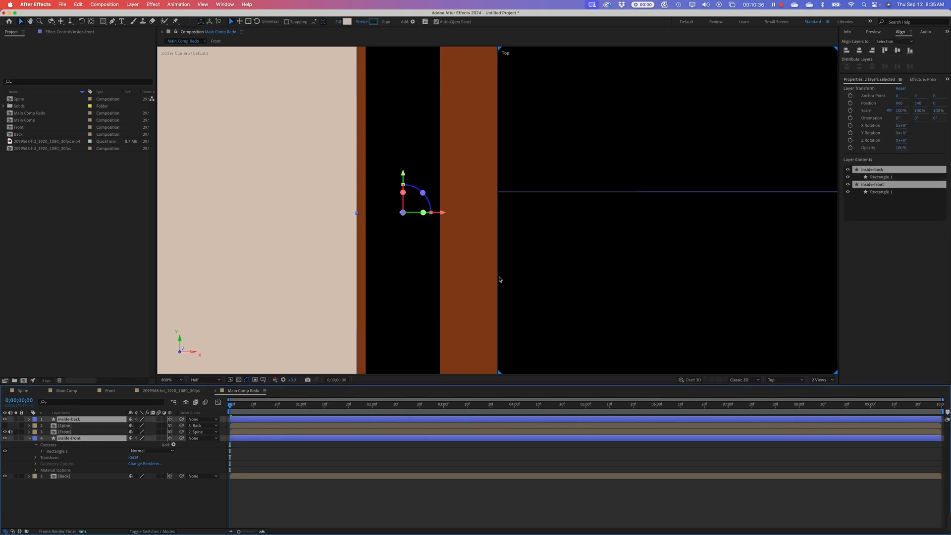
scroll(628, 211, "down", 1)
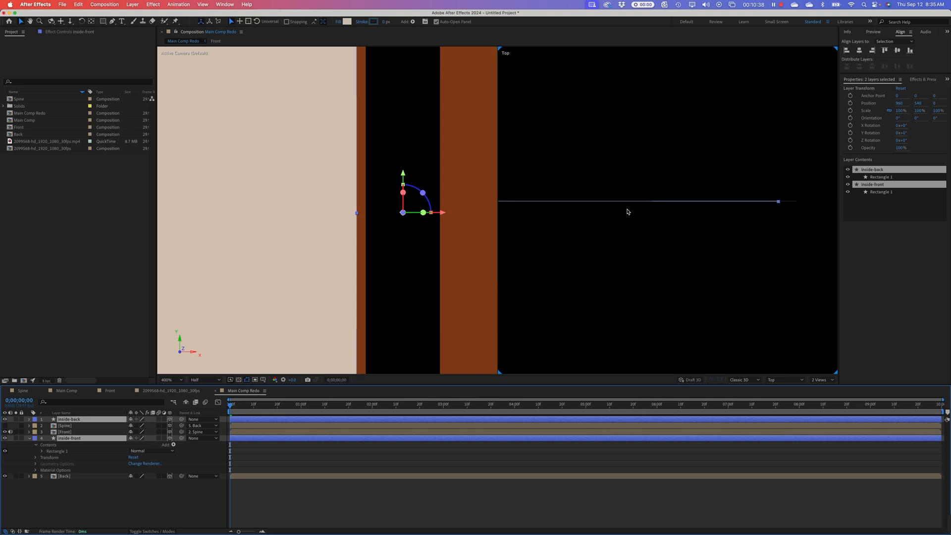
scroll(628, 211, "down", 2)
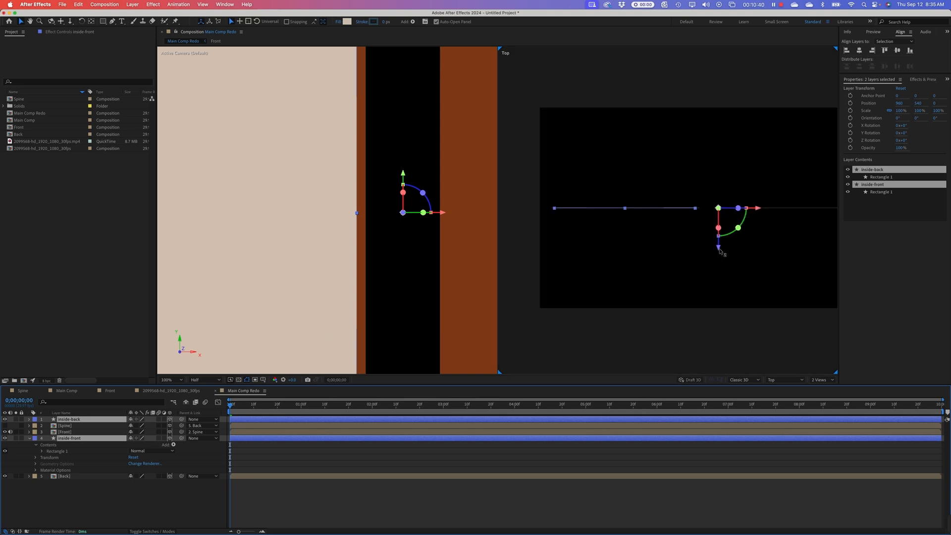
left_click_drag(721, 251, 720, 253)
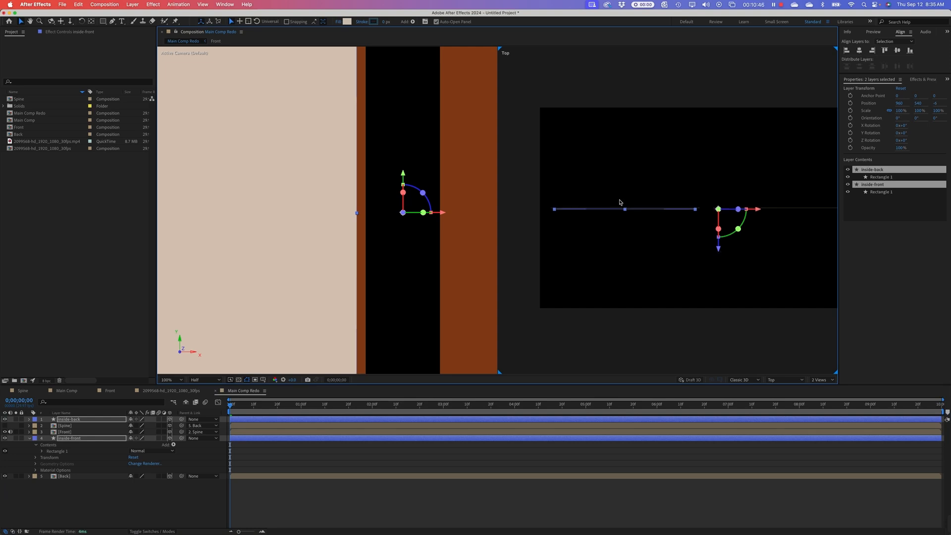
scroll(620, 202, "up", 3)
scroll(632, 210, "up", 1)
scroll(687, 220, "down", 3)
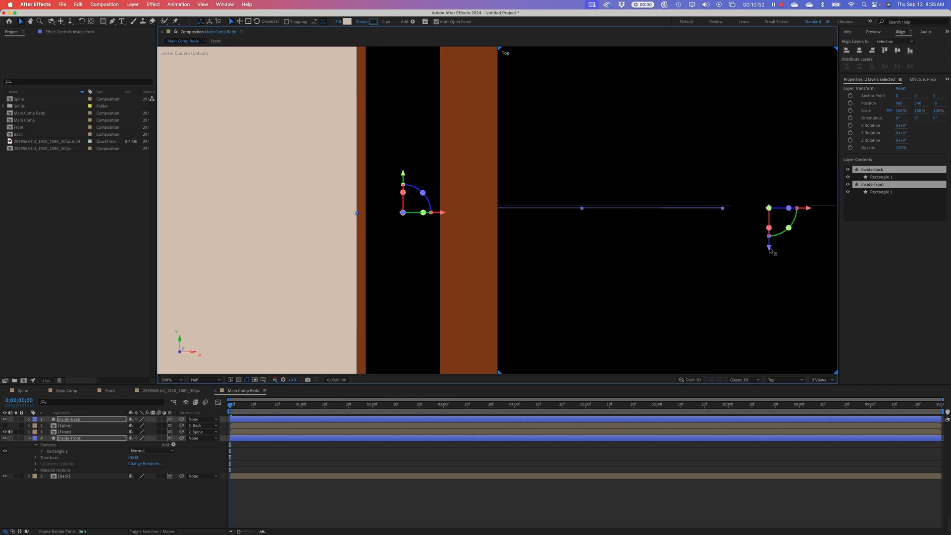
left_click_drag(771, 250, 772, 251)
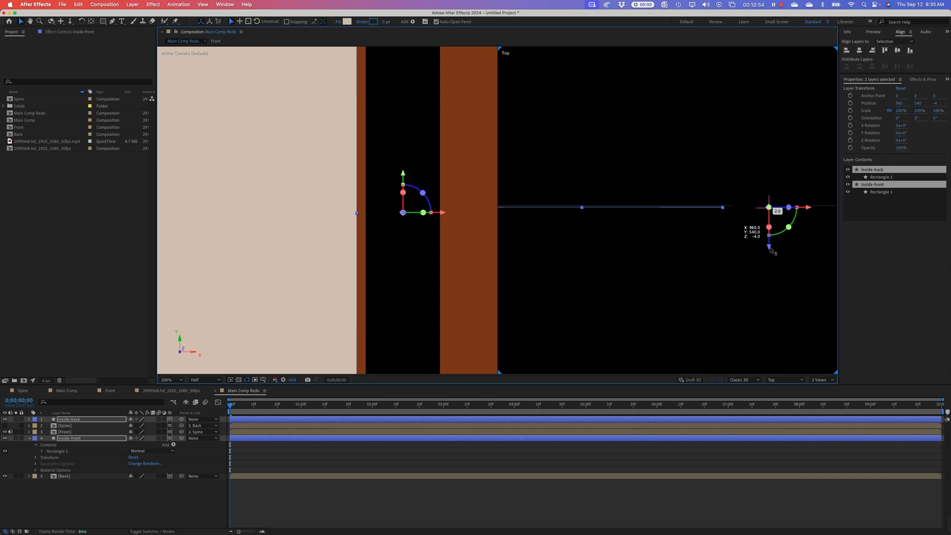
left_click_drag(772, 252, 772, 251)
left_click(104, 518)
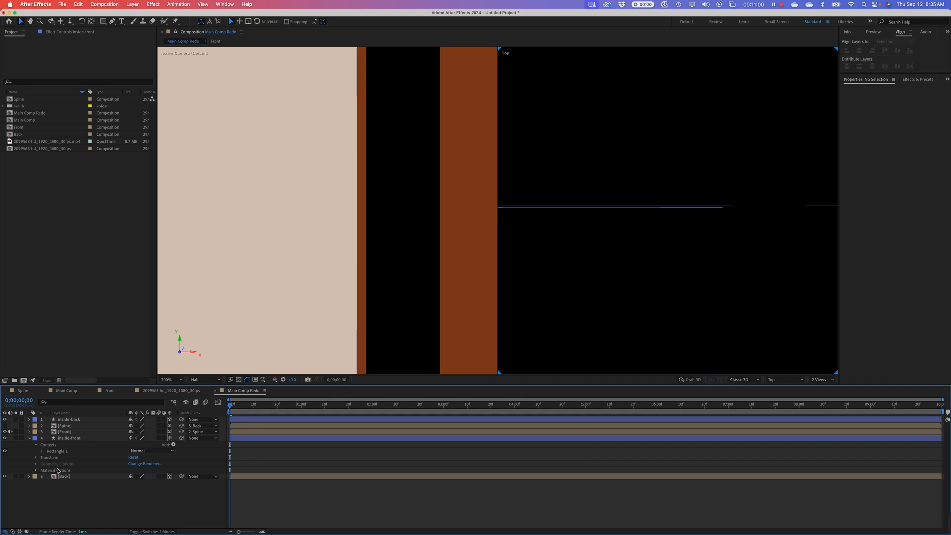
- Parent inside-front to the Front layer, and place inside-back below Back with Back as its parent
left_click(29, 439)
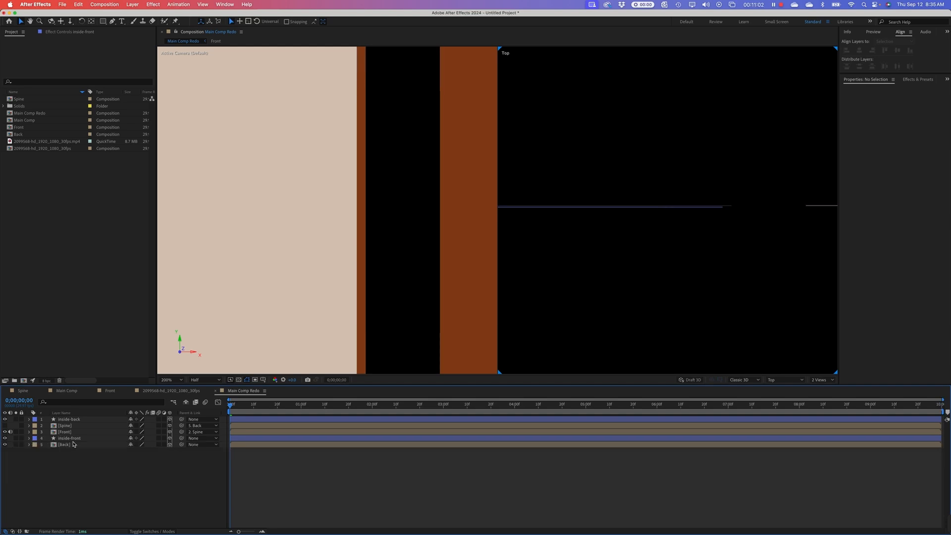
left_click(73, 439)
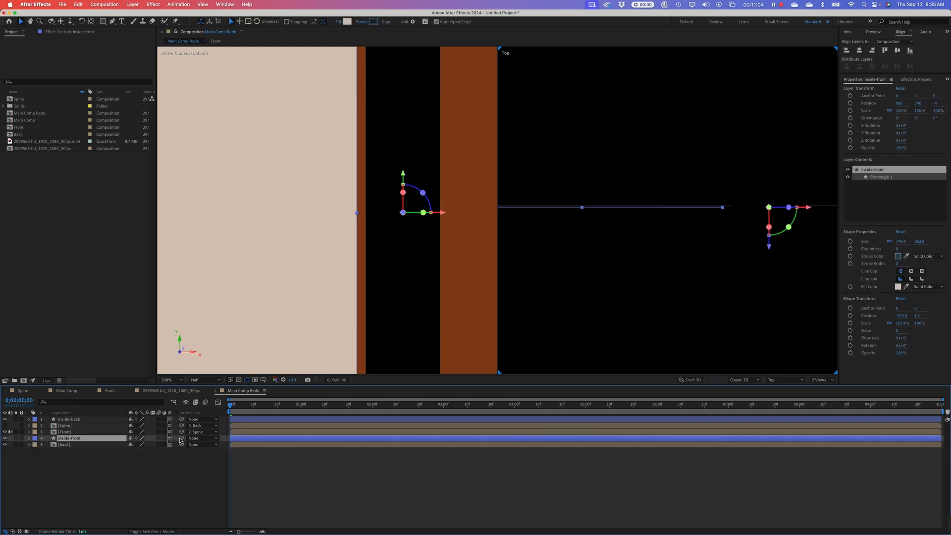
left_click_drag(181, 439, 96, 447)
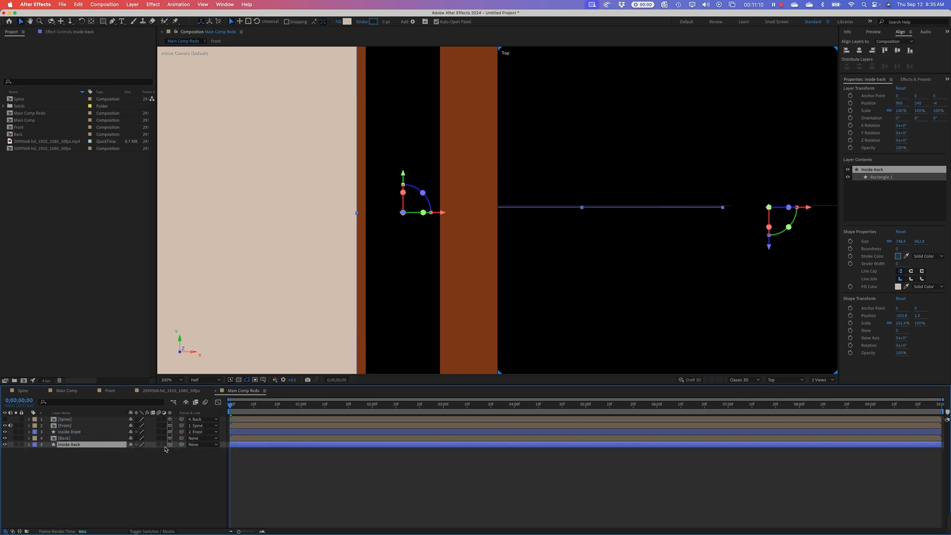
left_click_drag(181, 444, 92, 440)
- Set the current time to 0;00;01;29 and make the Spine layer visible
left_click_drag(303, 409, 370, 418)
left_click(5, 419)
left_click(4, 425)
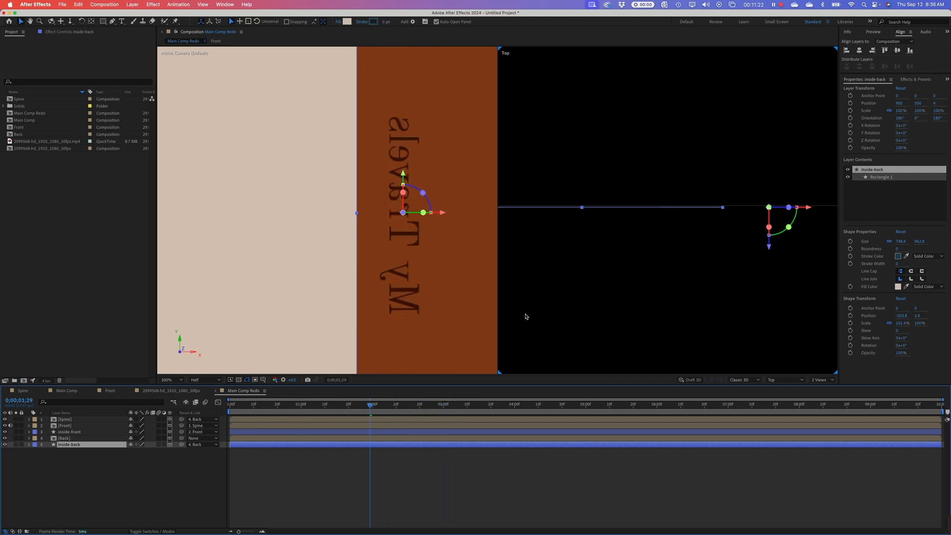
- Try to shift the inside-back layer further along Z in the Top view
scroll(482, 313, "down", 2)
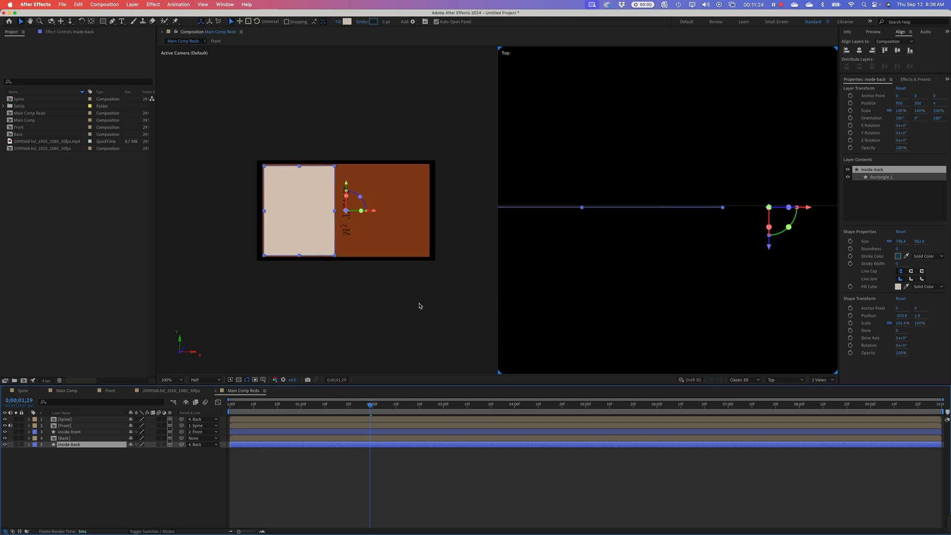
left_click(376, 287)
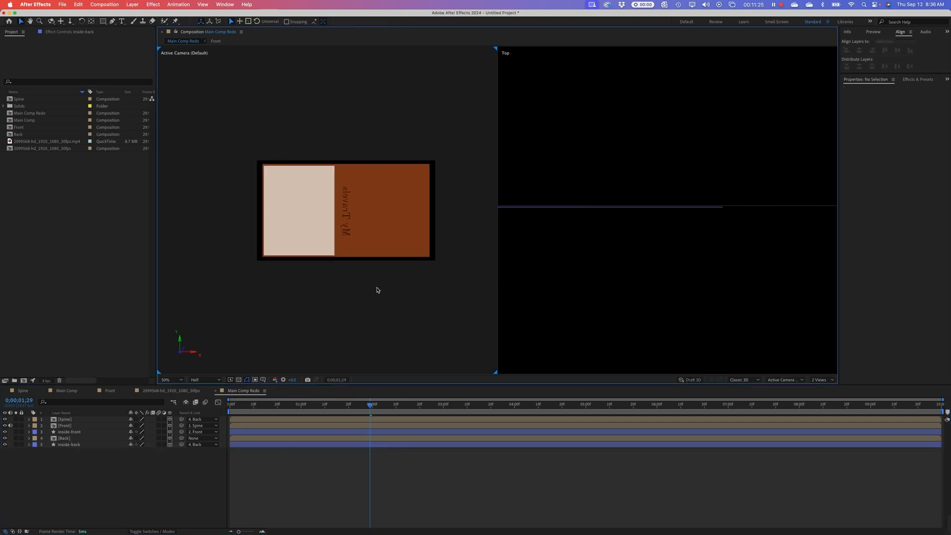
left_click(399, 203)
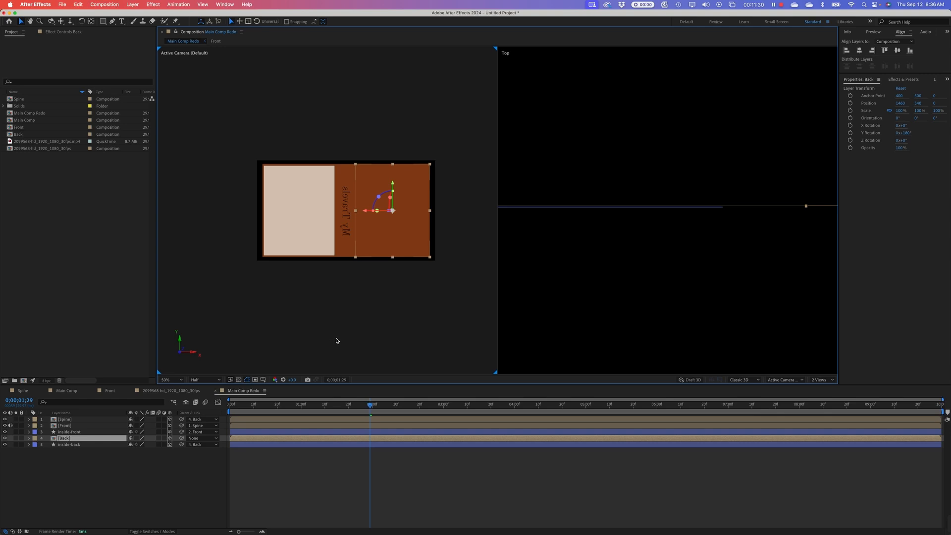
left_click(67, 445)
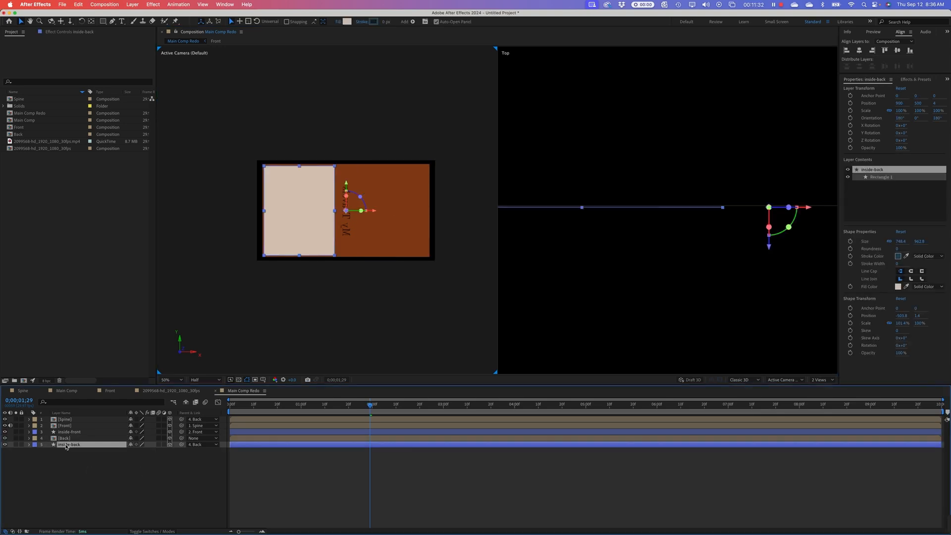
left_click(773, 249)
left_click_drag(772, 249, 770, 250)
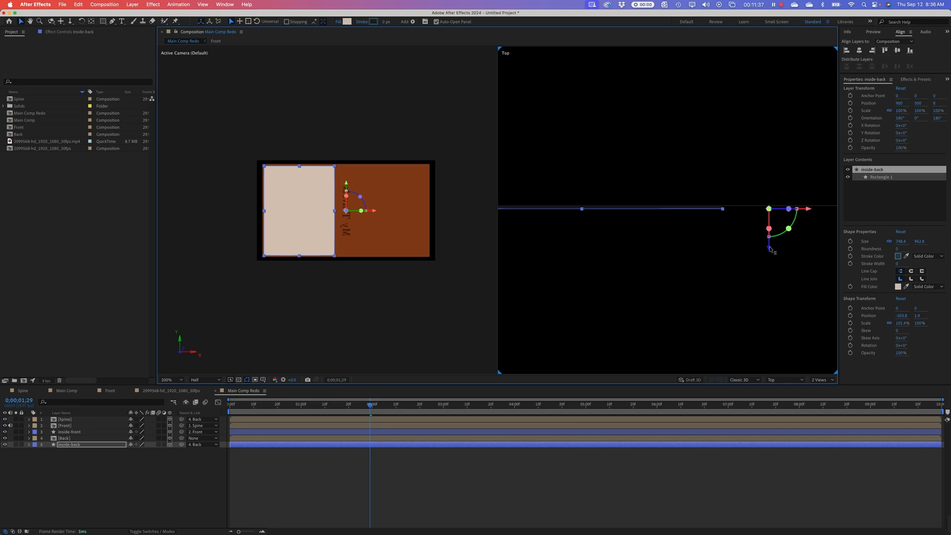
left_click(348, 323)
left_click(305, 220)
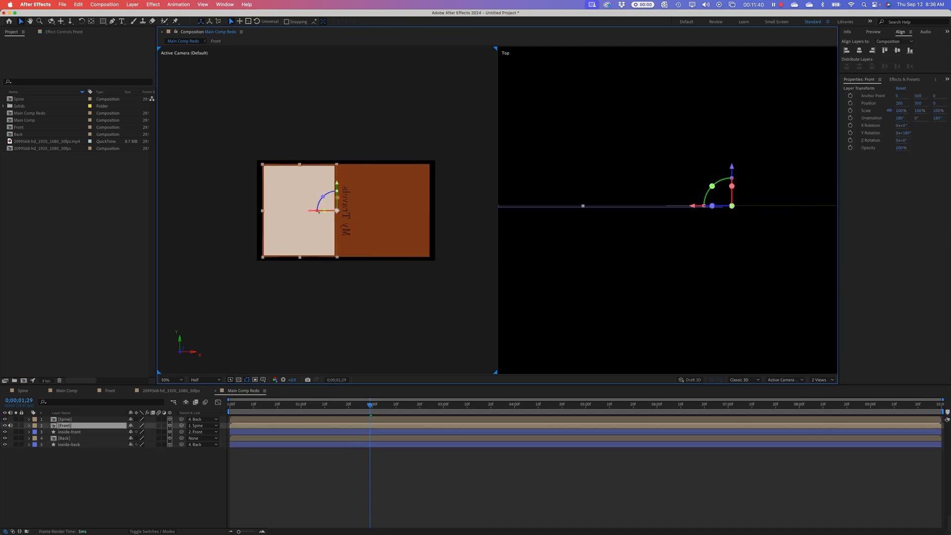
left_click_drag(311, 212, 311, 212)
left_click(331, 297)
left_click(299, 232)
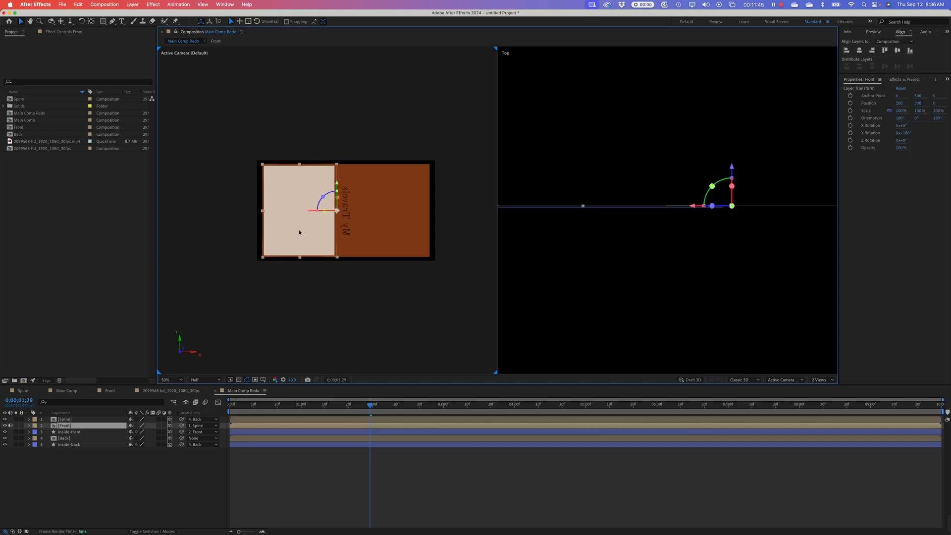
- Move the inside-back layer about 998.5 px along X in the camera view so it lies over the Back cover
left_click(75, 444)
left_click_drag(375, 213, 470, 214)
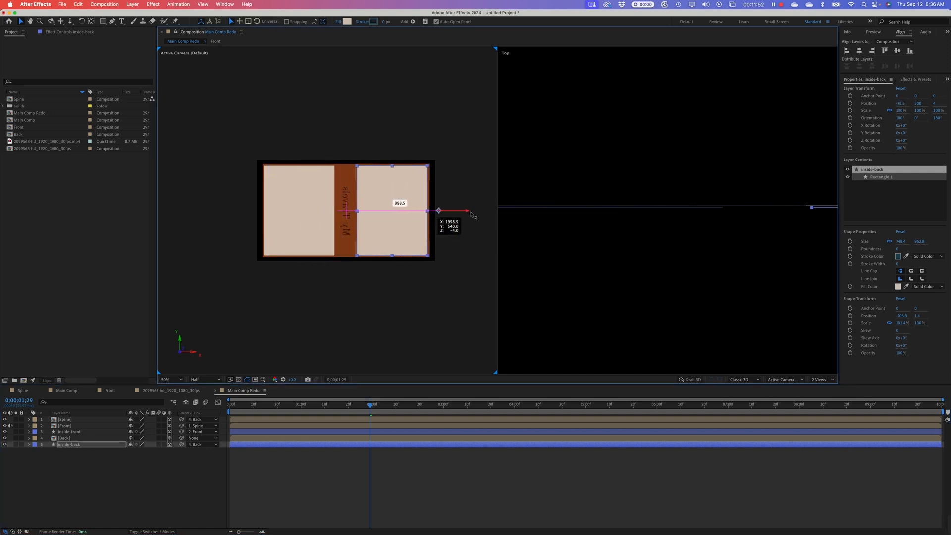
left_click_drag(470, 213, 471, 215)
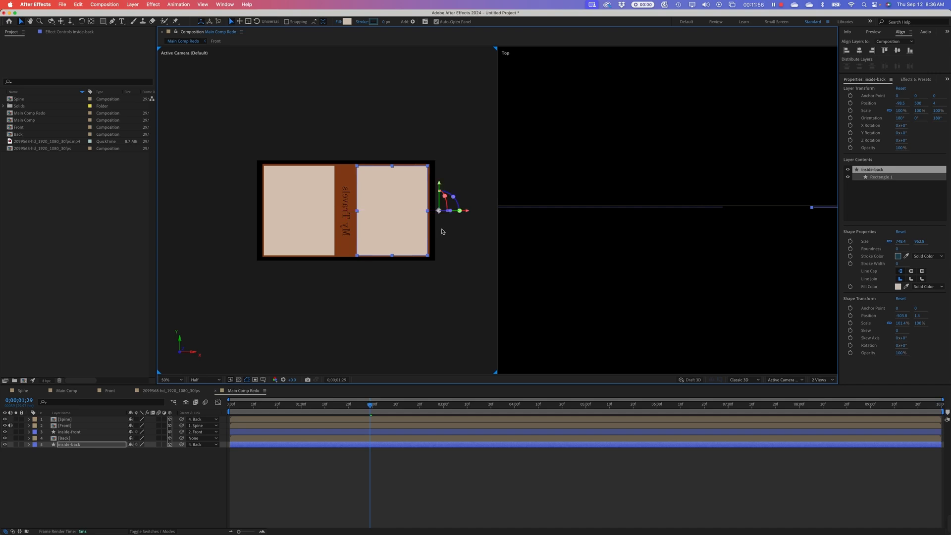
- Move the inside-back layer's anchor point to the centre of its panel with the Pan Behind tool
left_click(91, 21)
left_click_drag(466, 214, 417, 218)
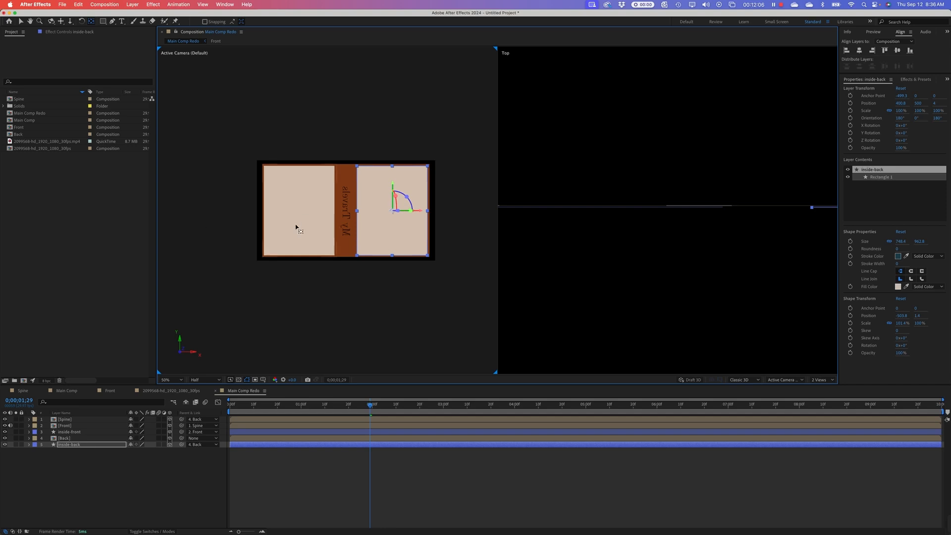
left_click(105, 483)
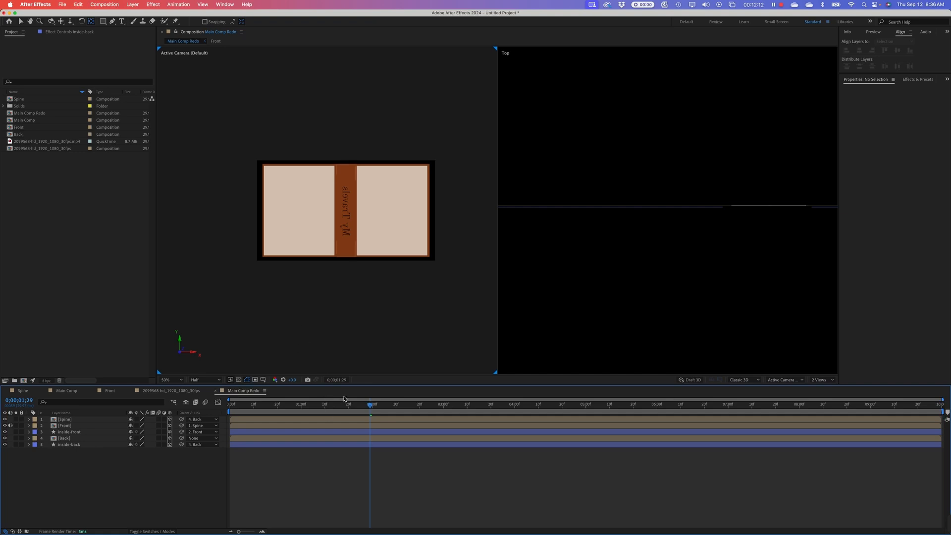
- Return the current time to 0;00;00;00 and reveal the rotation properties of the Spine and Front layers
left_click_drag(369, 407, 228, 407)
scroll(702, 267, "down", 2)
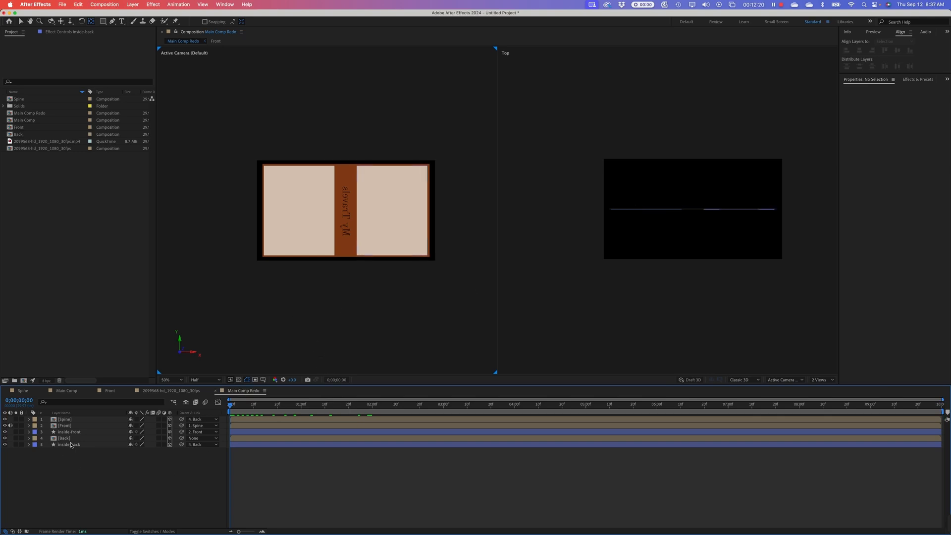
left_click(55, 420)
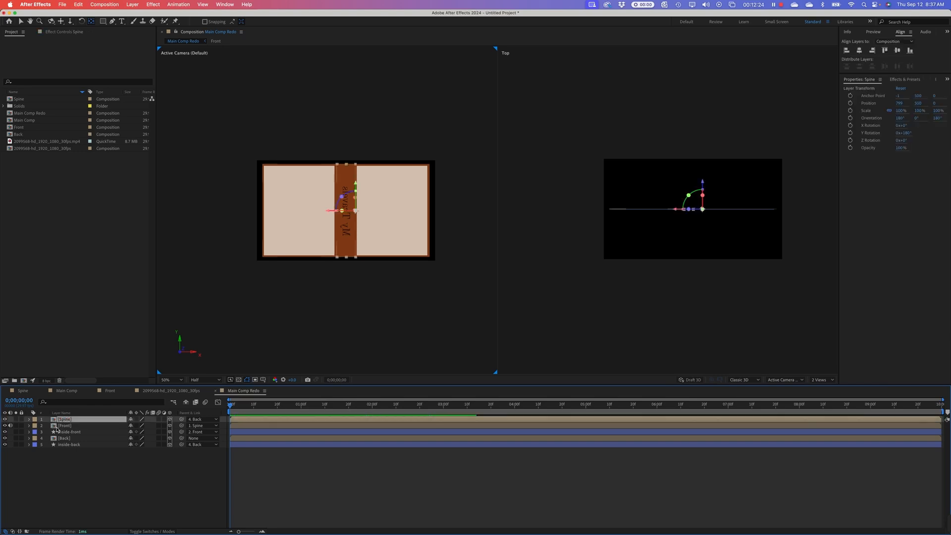
left_click(56, 426, "shift")
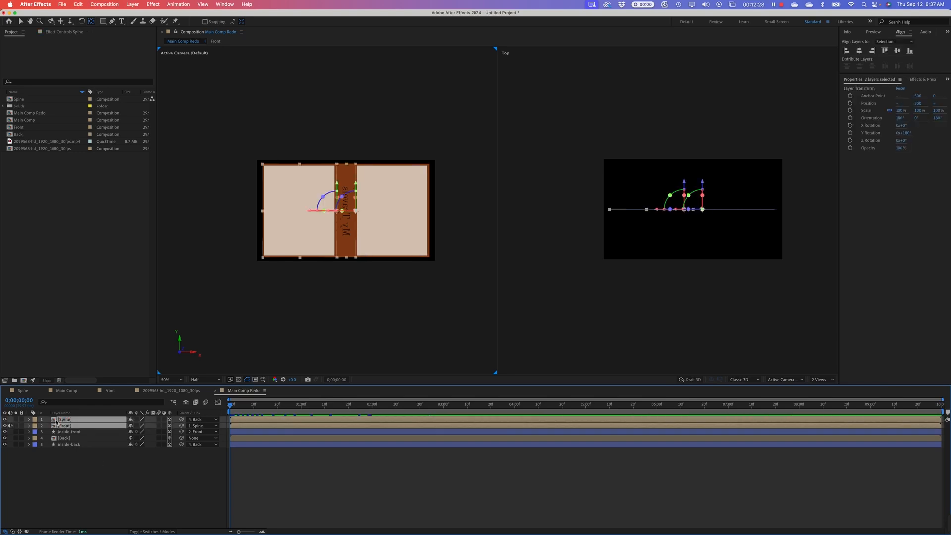
key("r")
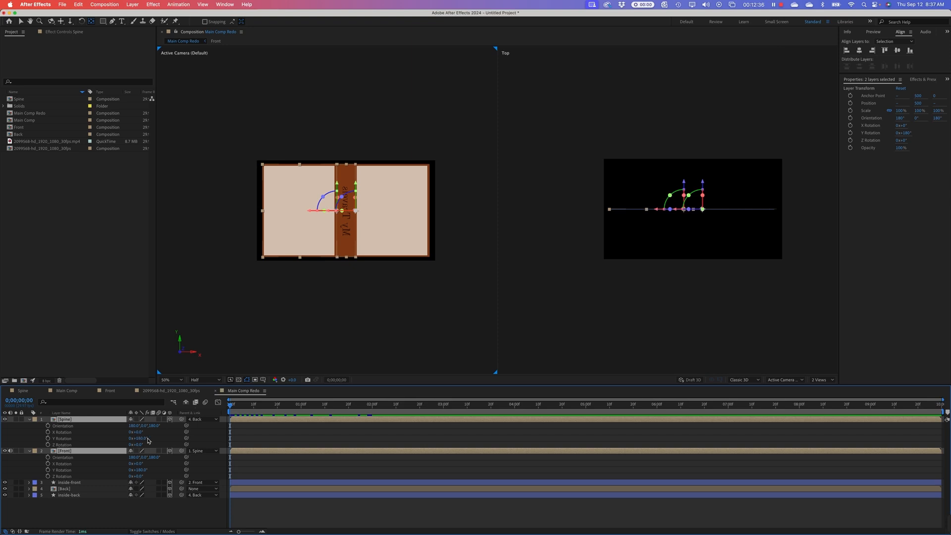
left_click(140, 439)
left_click(153, 501)
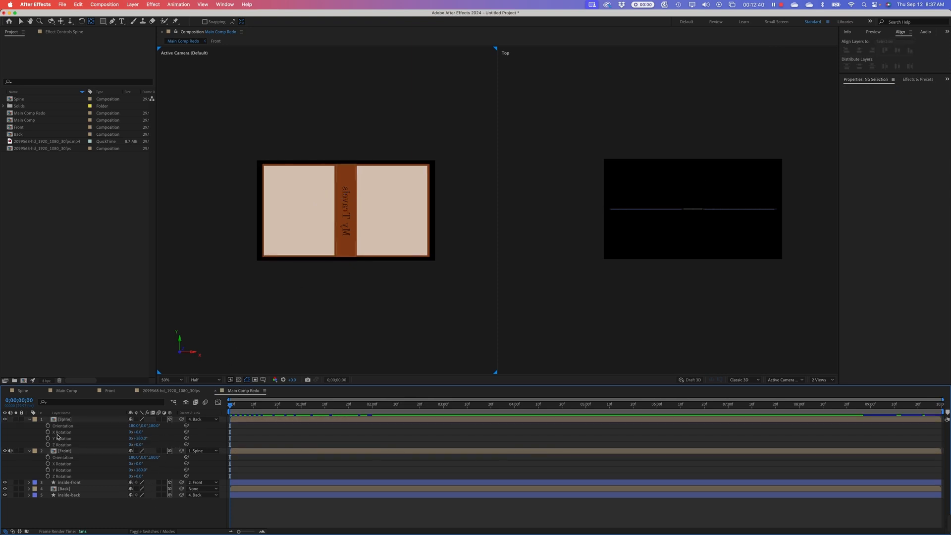
- Add Y Rotation keyframes to the Spine and Front layers at 0;00;02;00
left_click(63, 420)
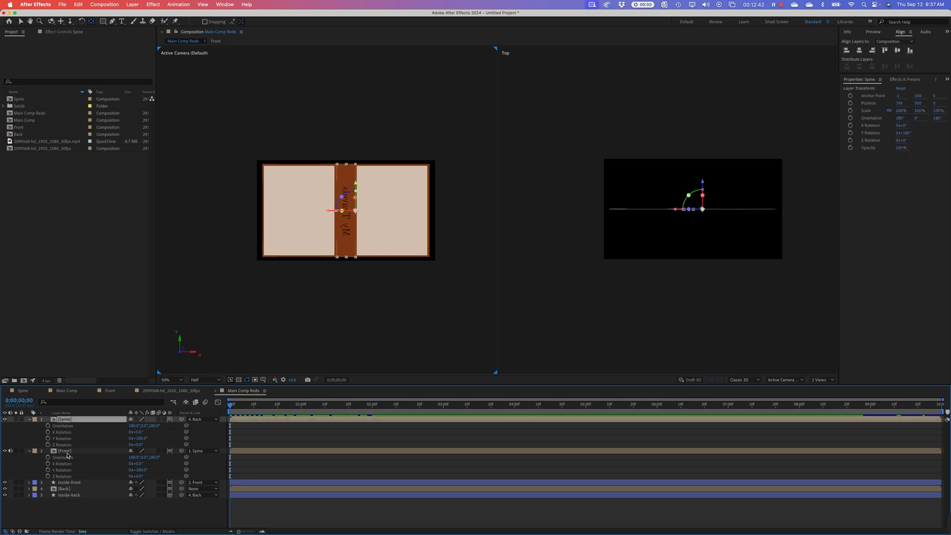
left_click(65, 452, "shift")
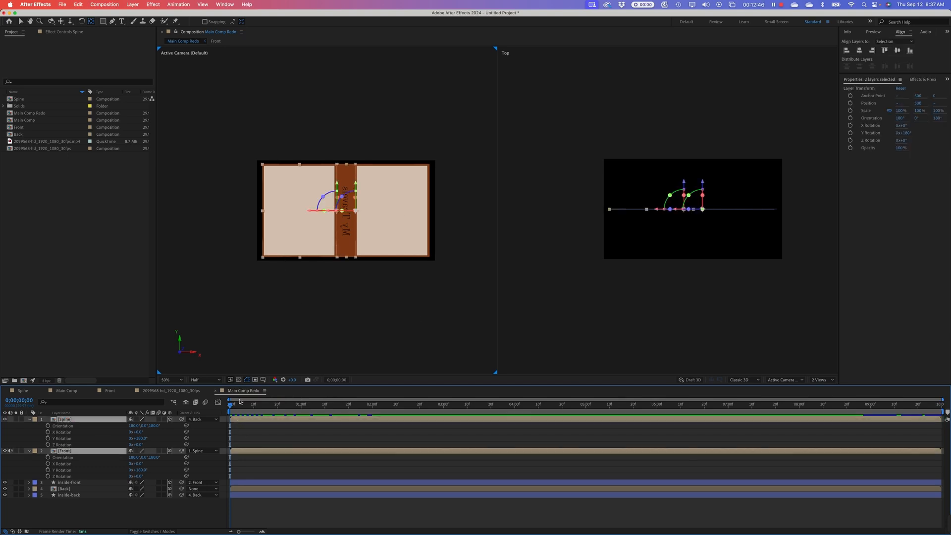
left_click_drag(231, 409, 372, 415)
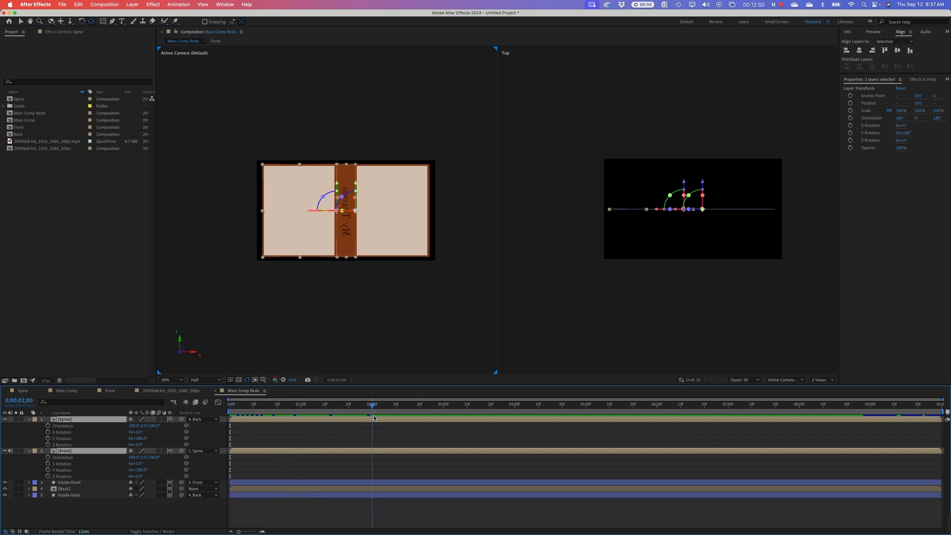
left_click(48, 439)
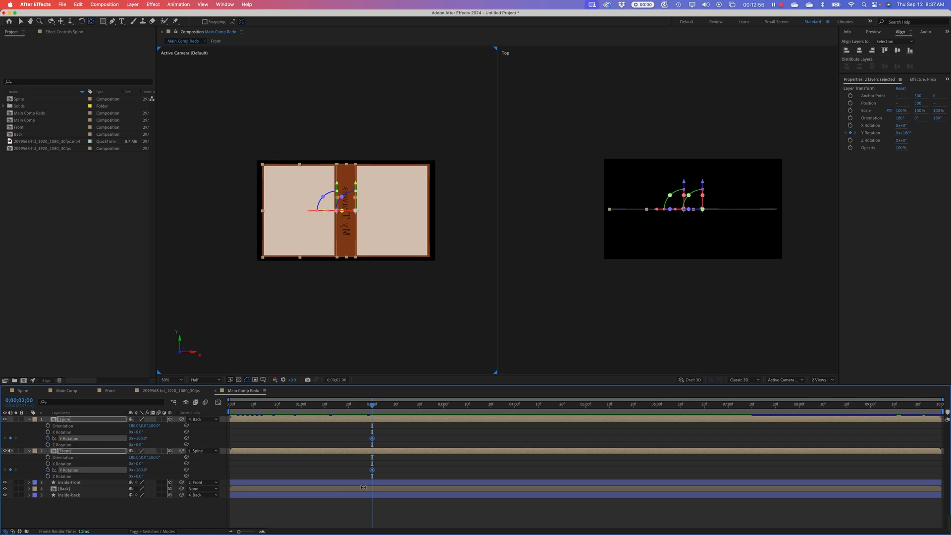
- Set the Y Rotation of the Spine and Front layers to 90° at 0;00;00;10, and deselect the layers
left_click_drag(373, 413, 251, 417)
left_click(141, 439)
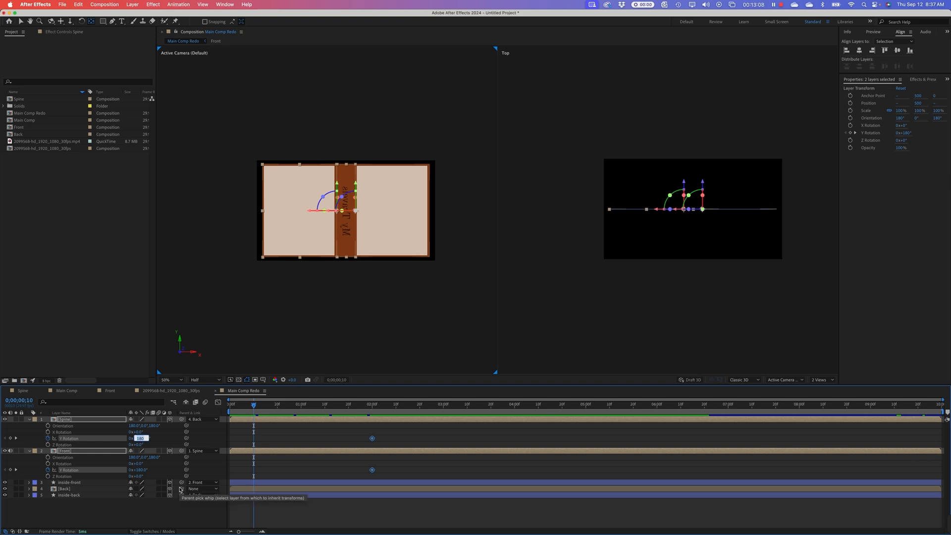
type("90")
key("Return")
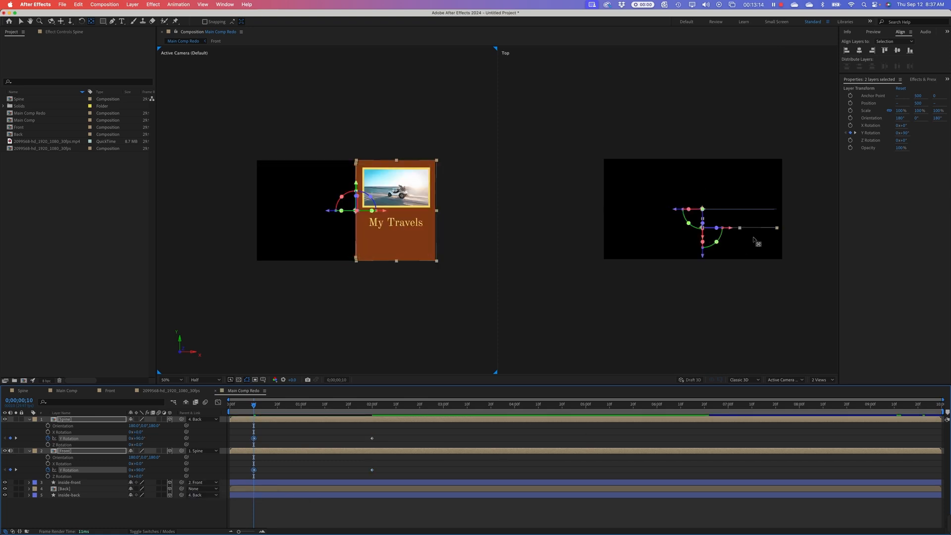
left_click(746, 269)
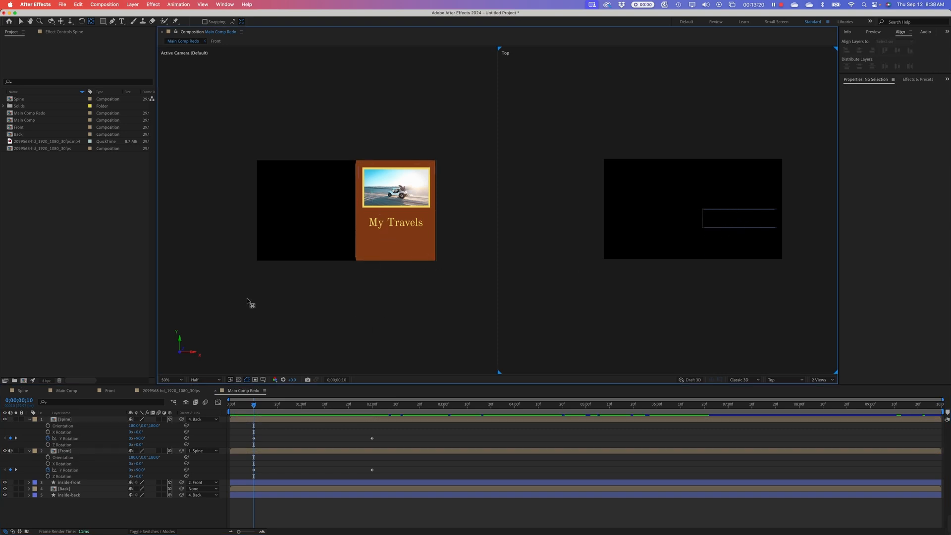
- Collapse the Spine and Front properties, and push the Back layer to about 416 px along Z in the Top view with the Selection tool
left_click(29, 420)
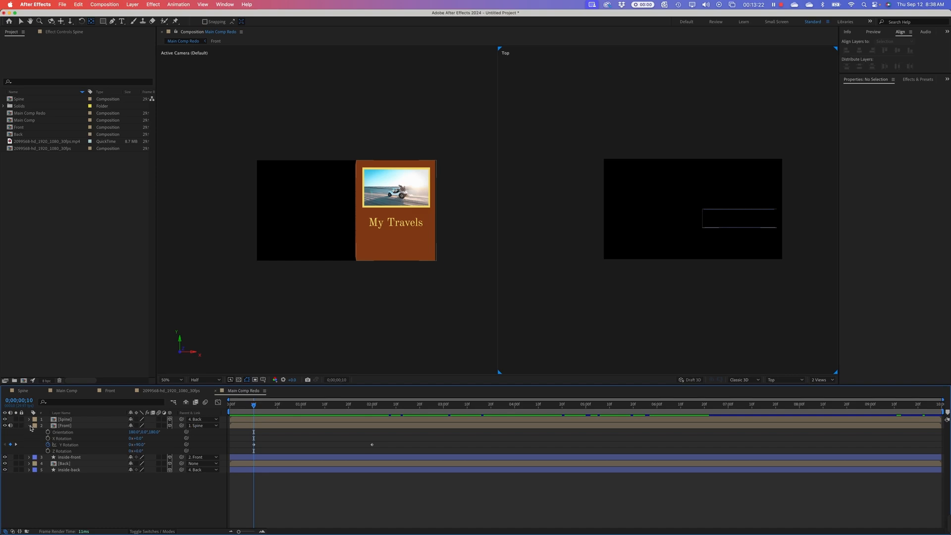
left_click(29, 426)
left_click(65, 438)
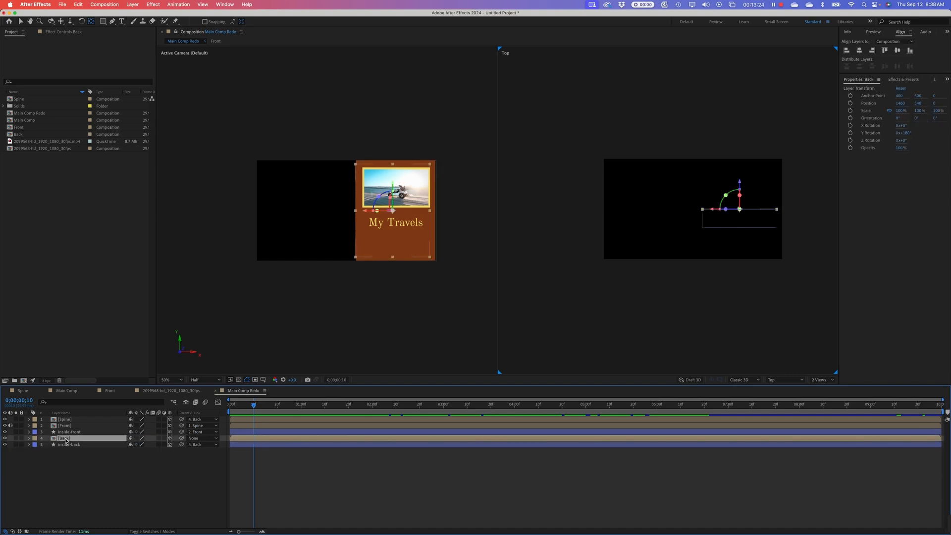
left_click_drag(741, 185, 740, 176)
key("super+z")
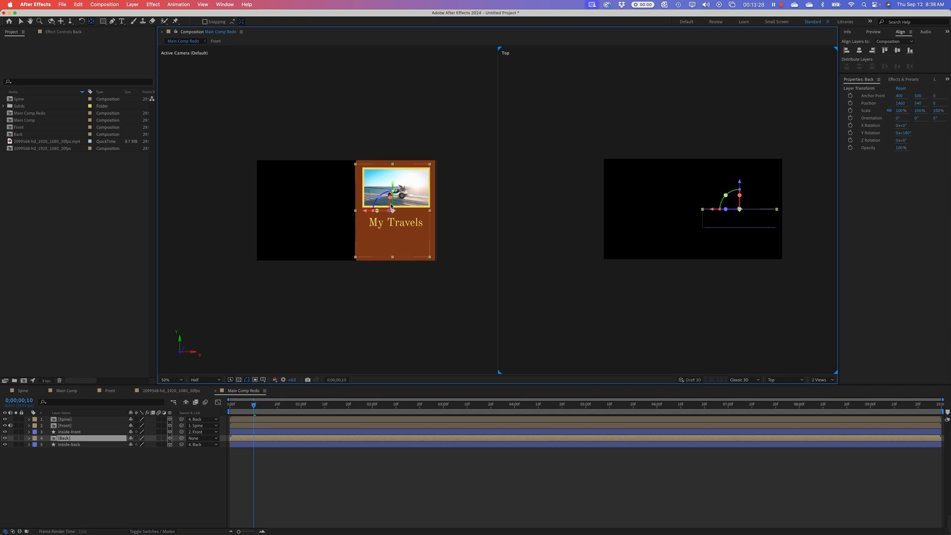
left_click(21, 21)
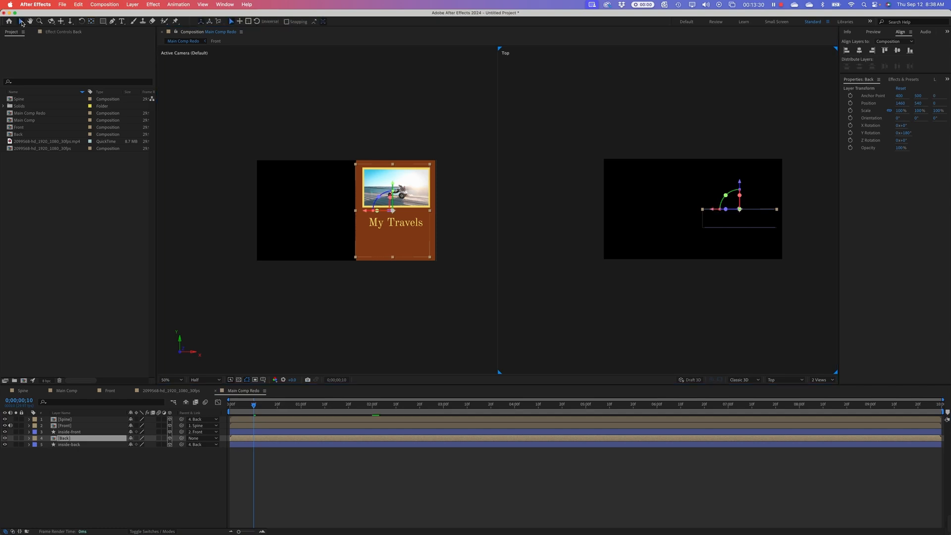
left_click_drag(740, 186, 729, 146)
- Preview the book's opening animation from the start of the composition and scrub through the cover's rotation
left_click_drag(252, 406, 221, 407)
key("space")
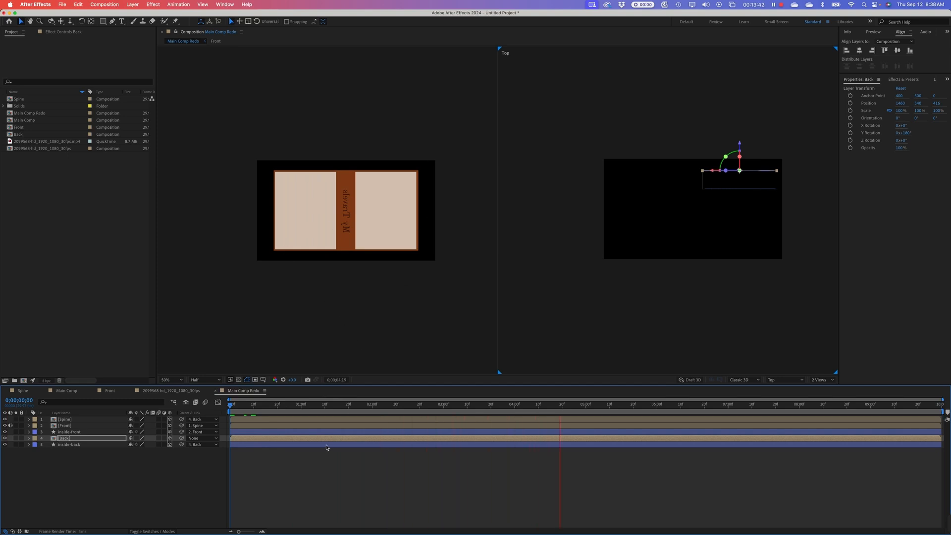
left_click_drag(308, 406, 364, 411)
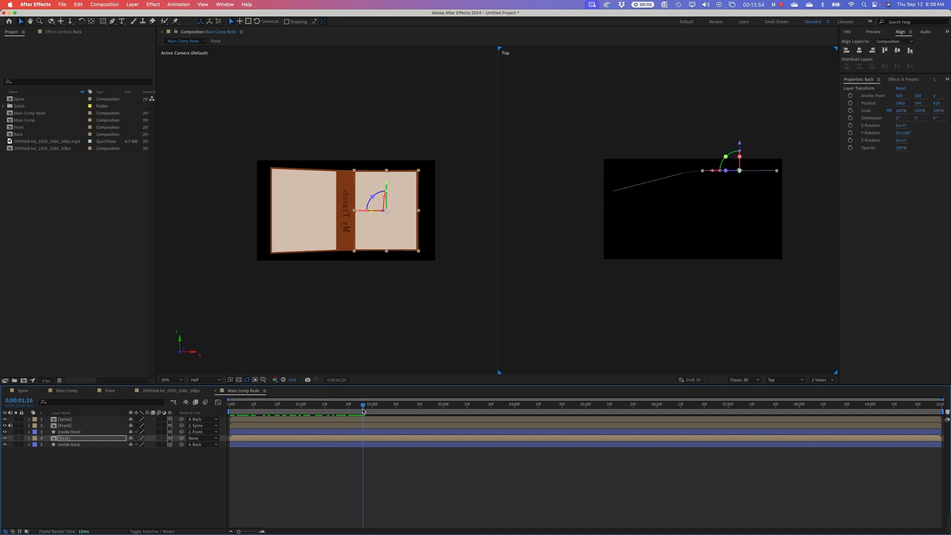
left_click_drag(363, 411, 226, 412)
key("space")
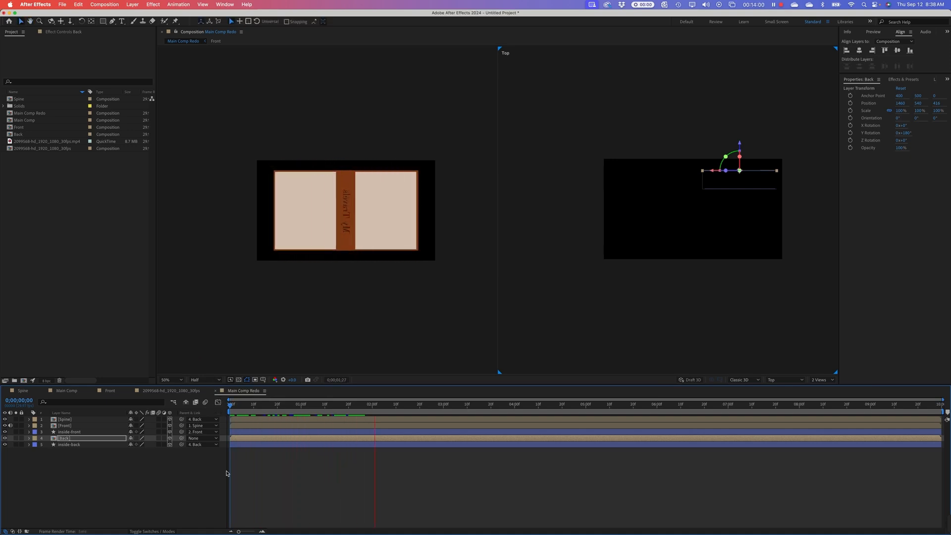
- Reveal the rotation properties of only the Spine and Front layers
left_click(65, 426, "super")
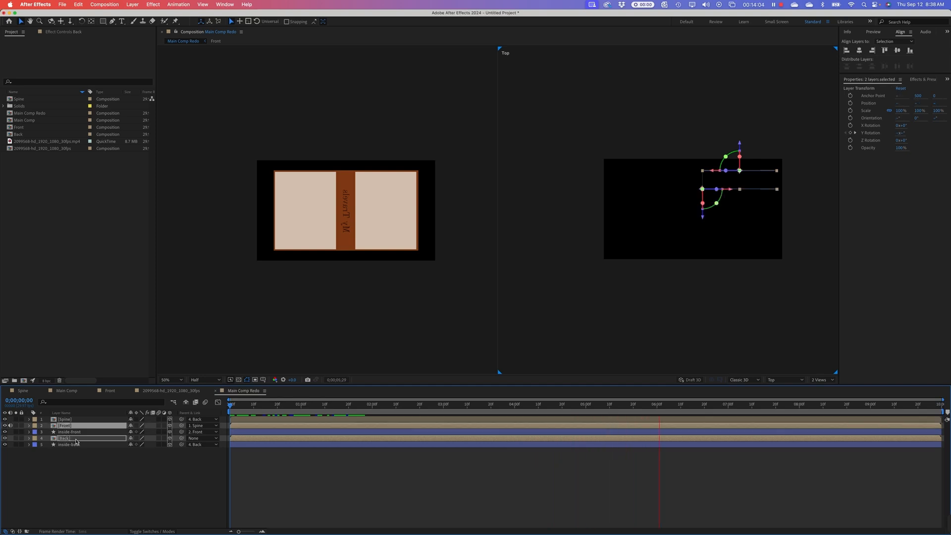
key("r")
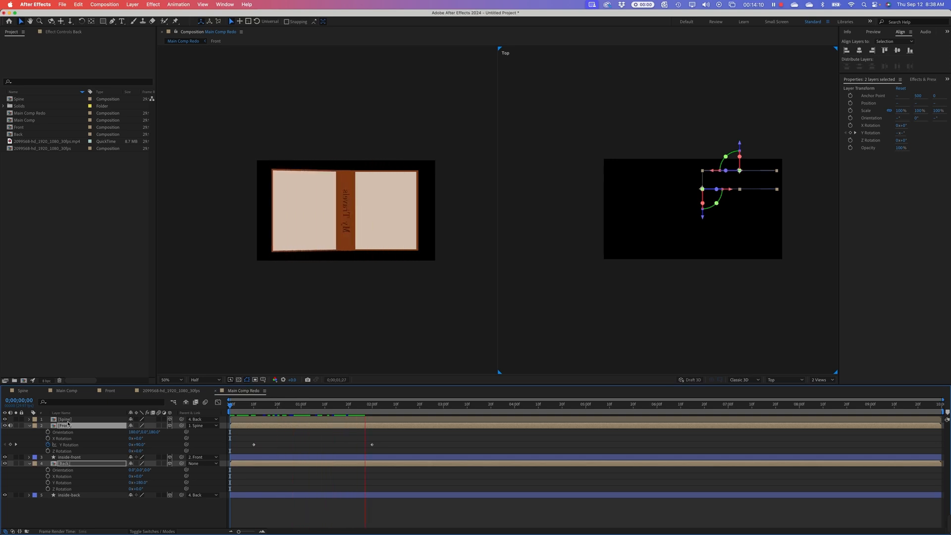
left_click(68, 420)
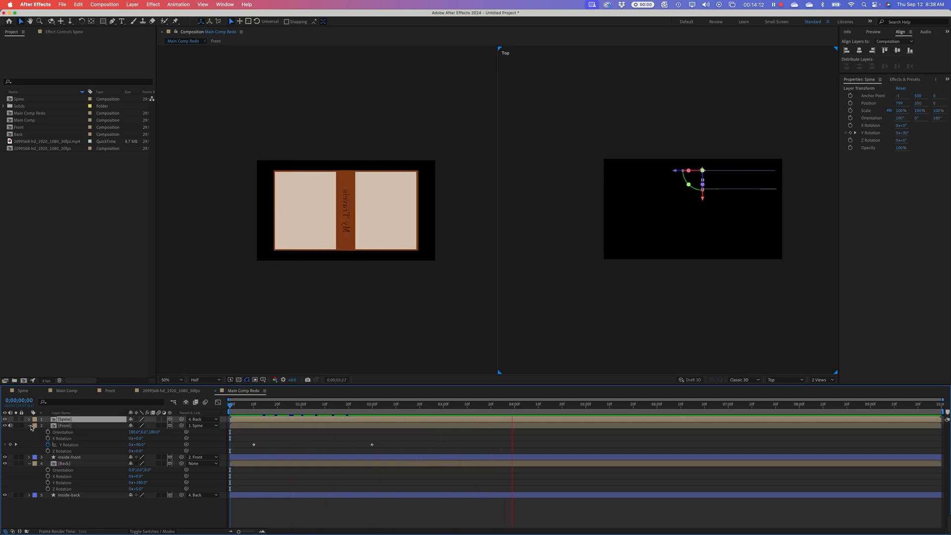
left_click(29, 425)
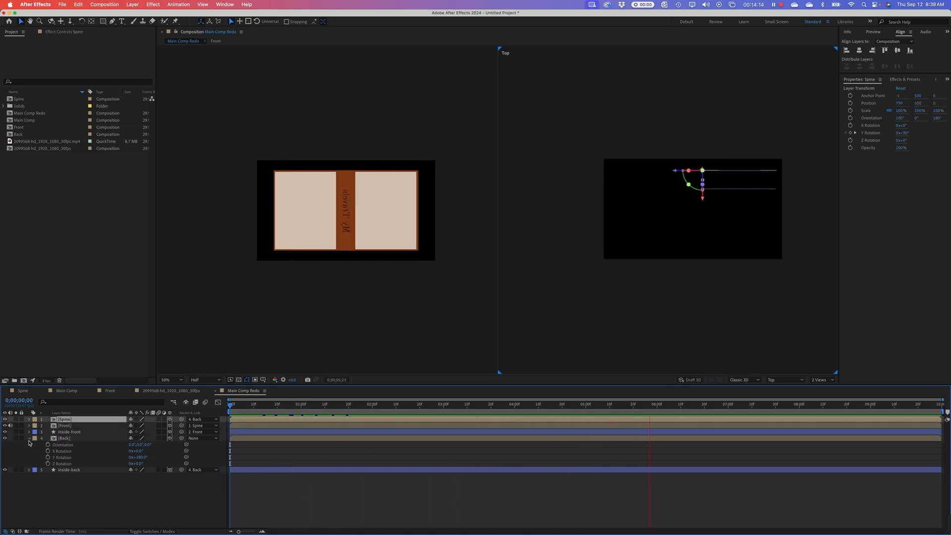
left_click(28, 438)
left_click(73, 425, "shift")
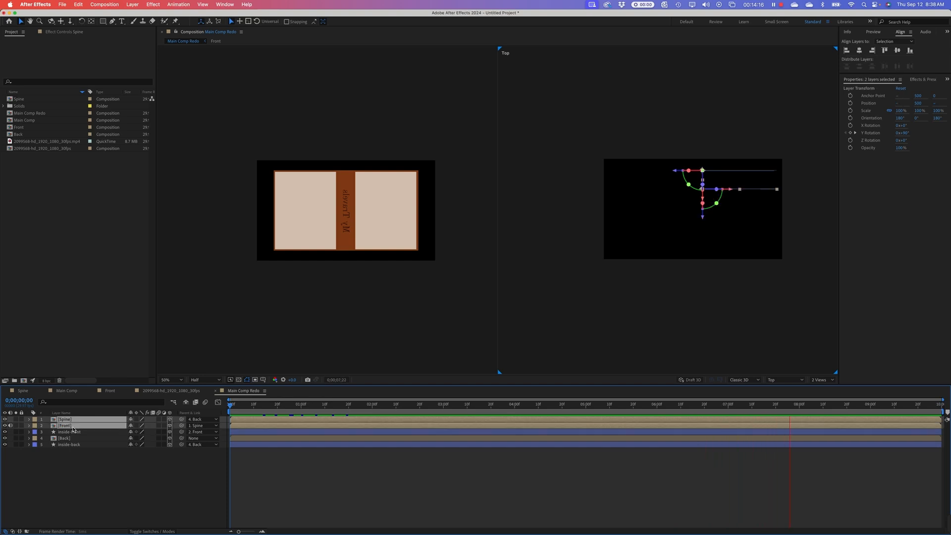
key("r")
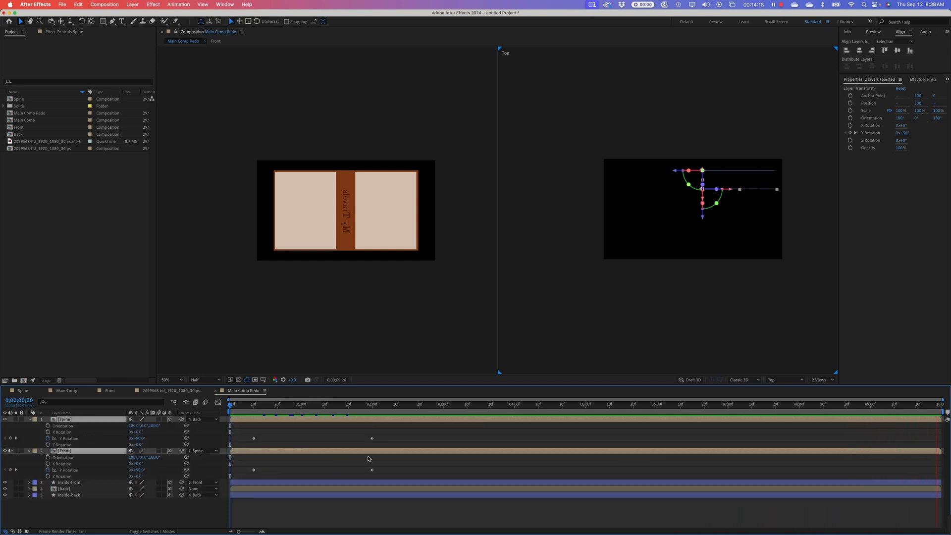
- Apply Easy Ease to all Y Rotation keyframes of the Spine and Front layers
left_click_drag(385, 434, 253, 480)
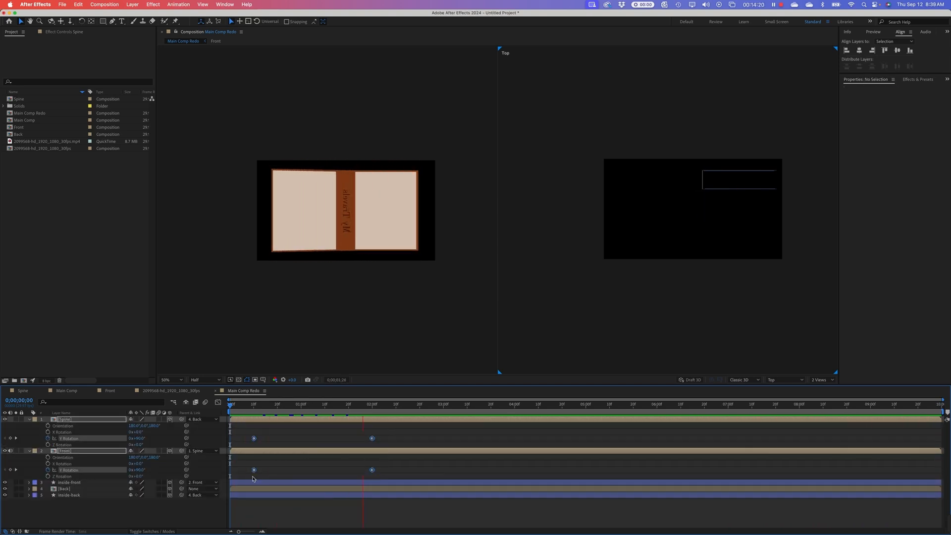
right_click(254, 438)
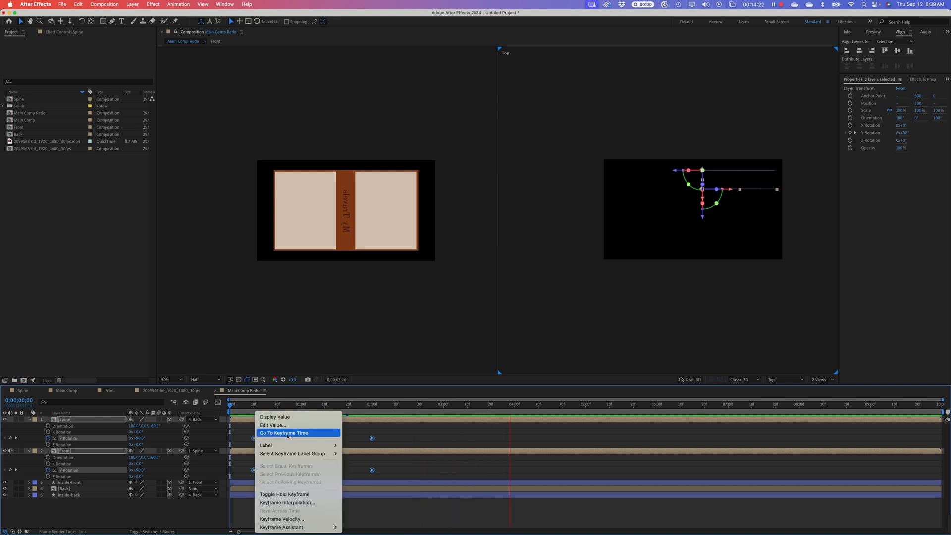
mouse_move(282, 527)
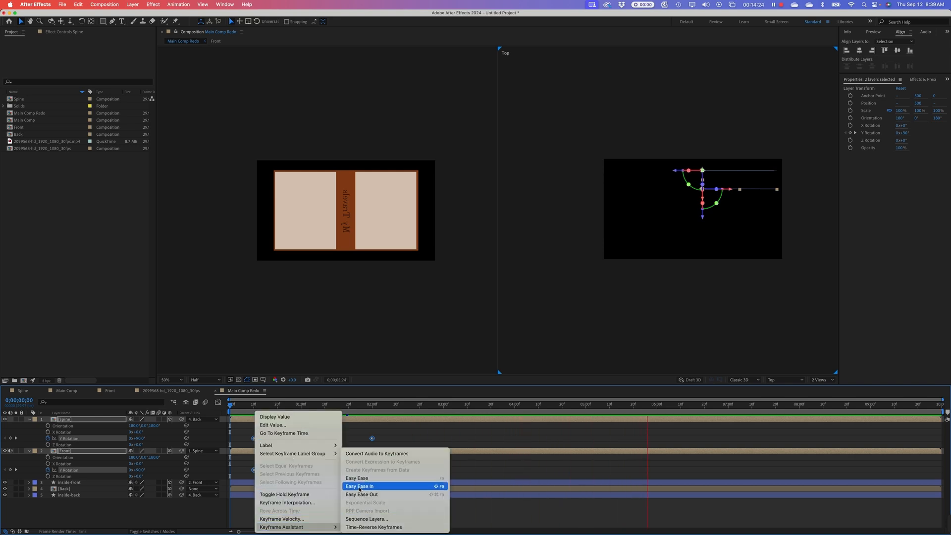
left_click(359, 483)
- Stretch the incoming ease handles of the Y Rotation keyframes at 0;00;02;00 back to about 0;00;00;20 in the Graph Editor
left_click(368, 436)
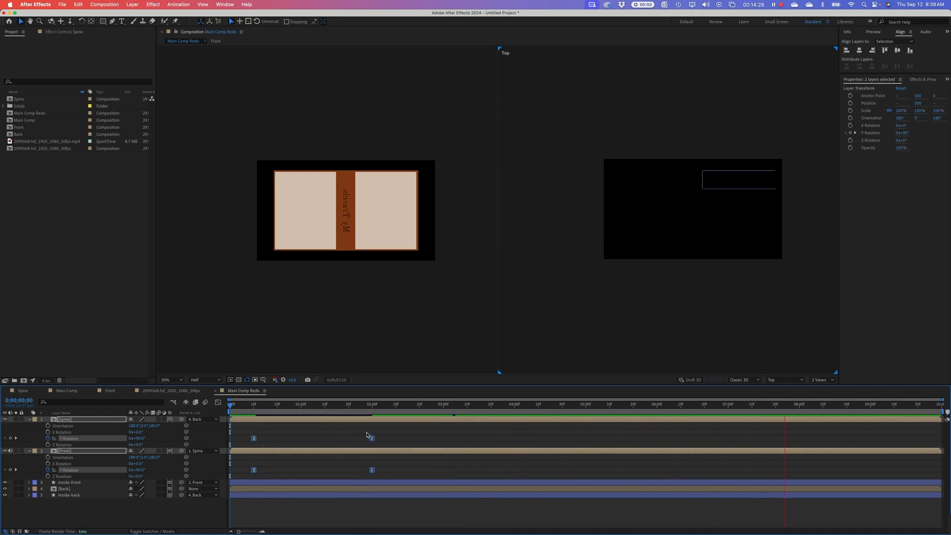
left_click_drag(368, 436, 380, 478)
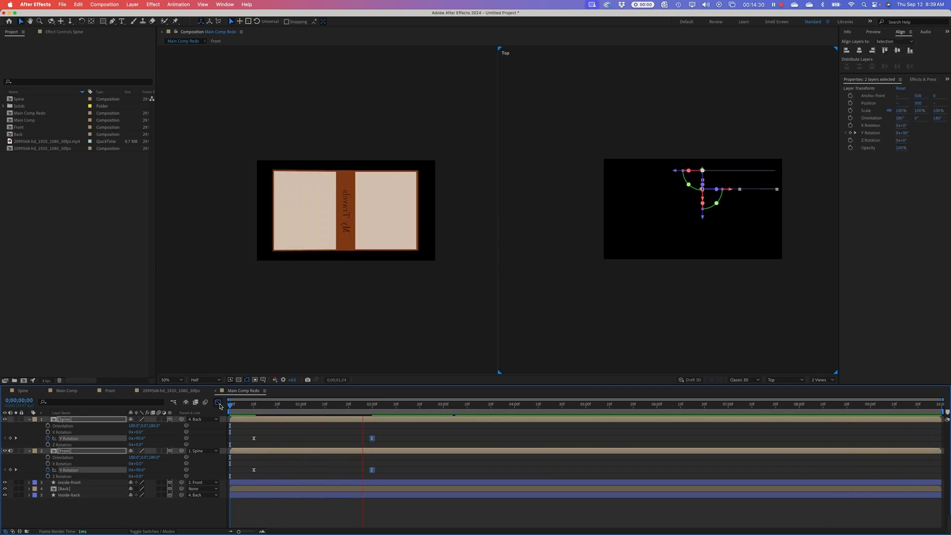
left_click(218, 402)
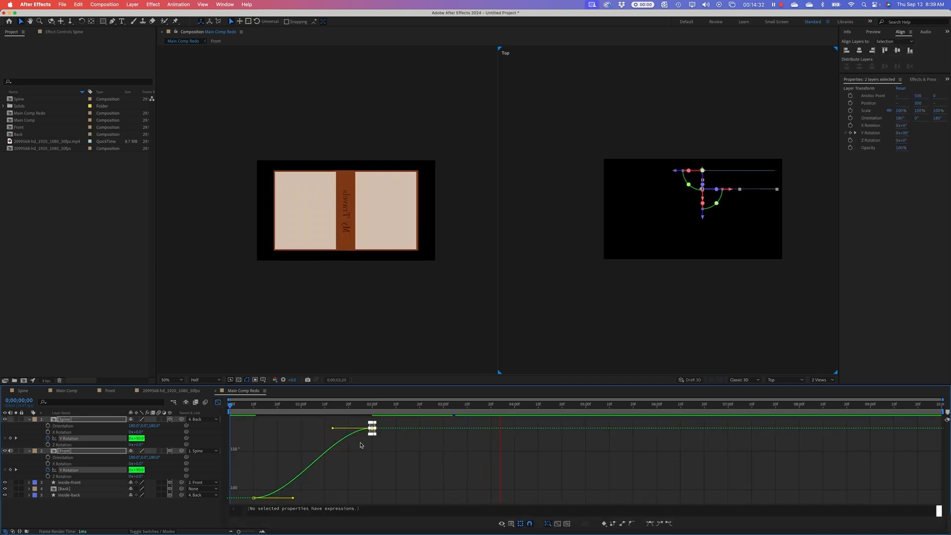
left_click_drag(332, 431, 276, 428)
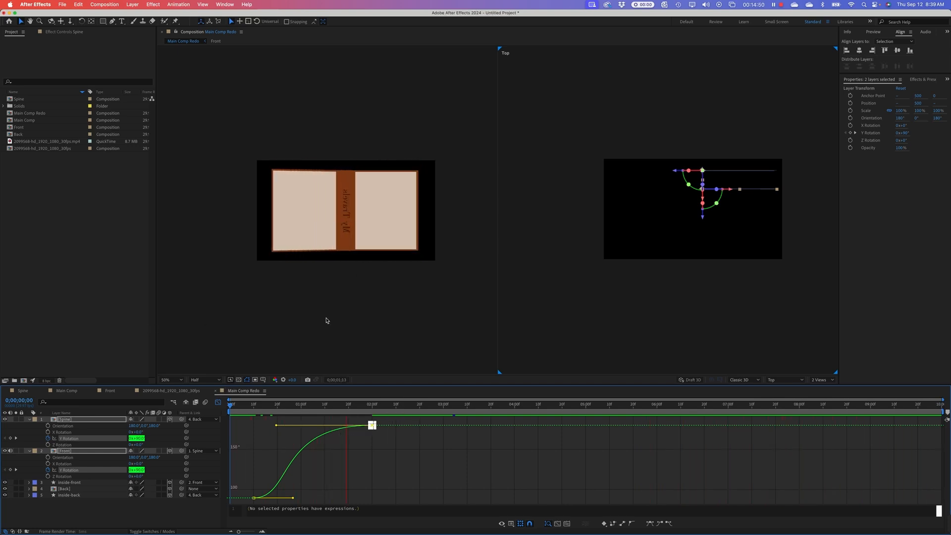
- Move the current time to 0;00;02;06 and switch the Top view to Front
mouse_move(395, 405)
left_mouse_down()
mouse_move(376, 405)
mouse_move(387, 407)
left_mouse_up()
left_click(67, 228)
left_click(105, 22)
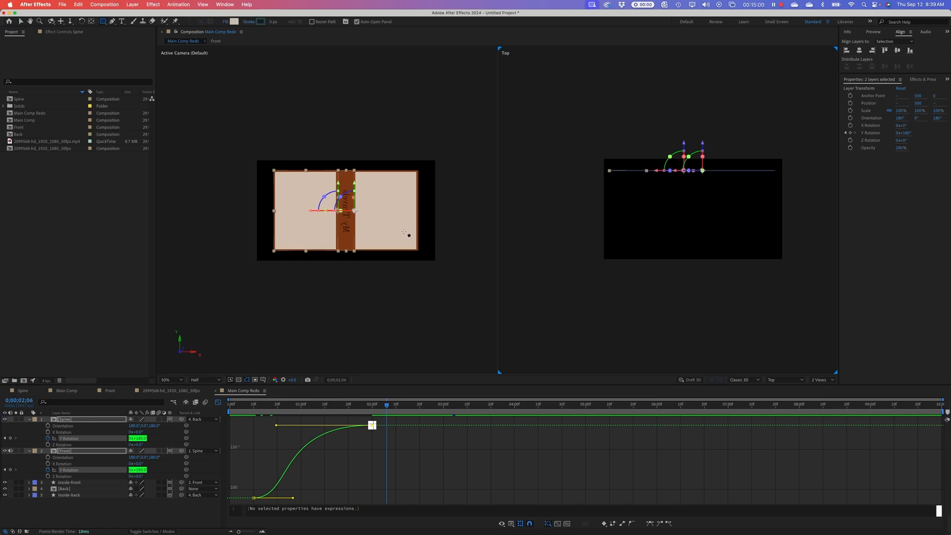
left_click(788, 383)
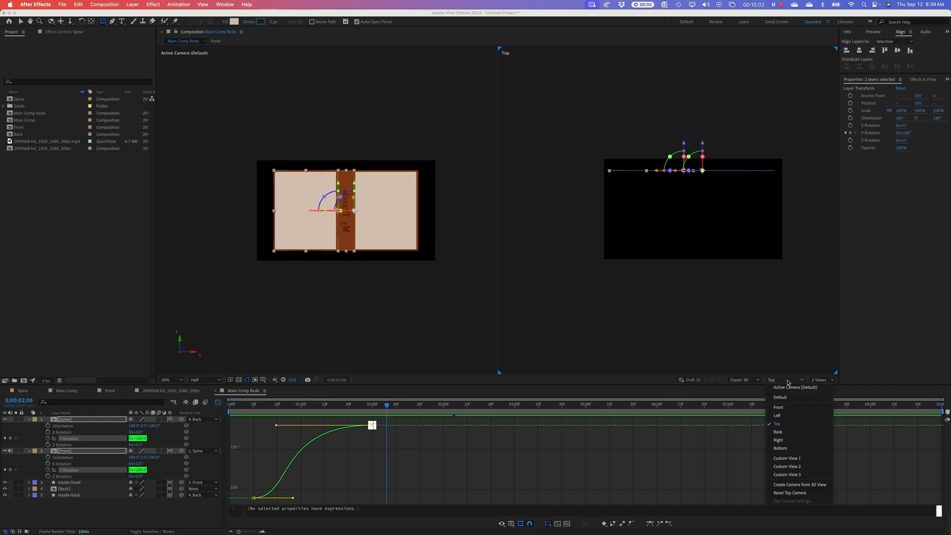
left_click(790, 406)
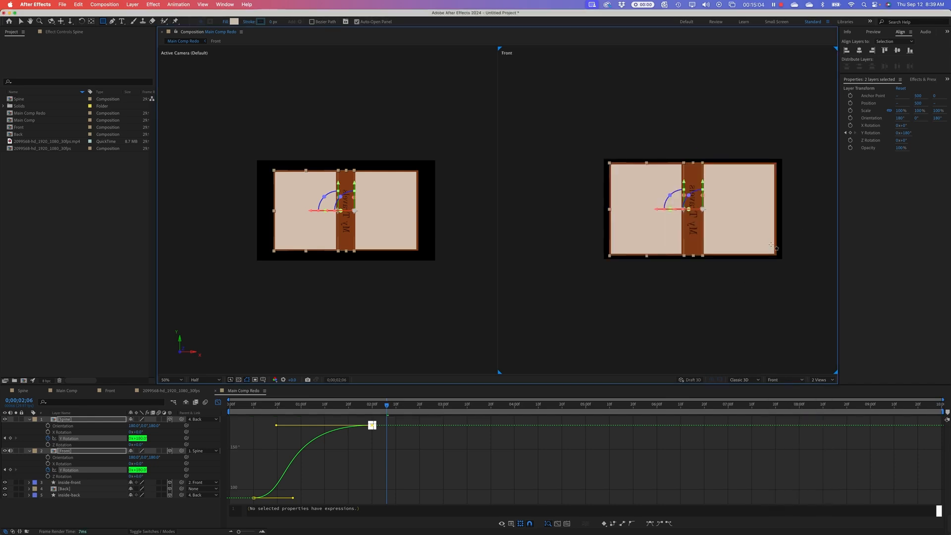
- Examine the spine and the adjoining inside panels up close in the Front view with no layers selected
scroll(705, 212, "up", 3)
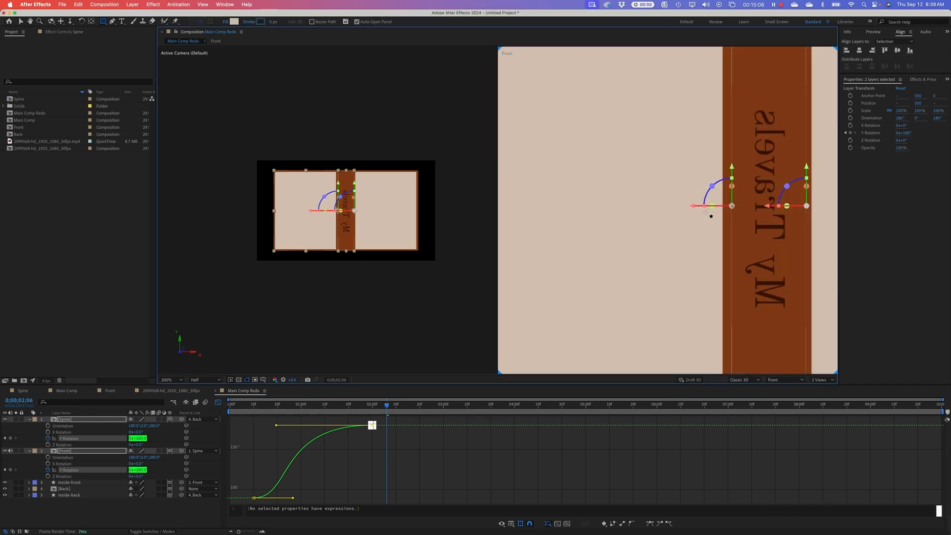
left_click_drag(705, 213, 618, 267)
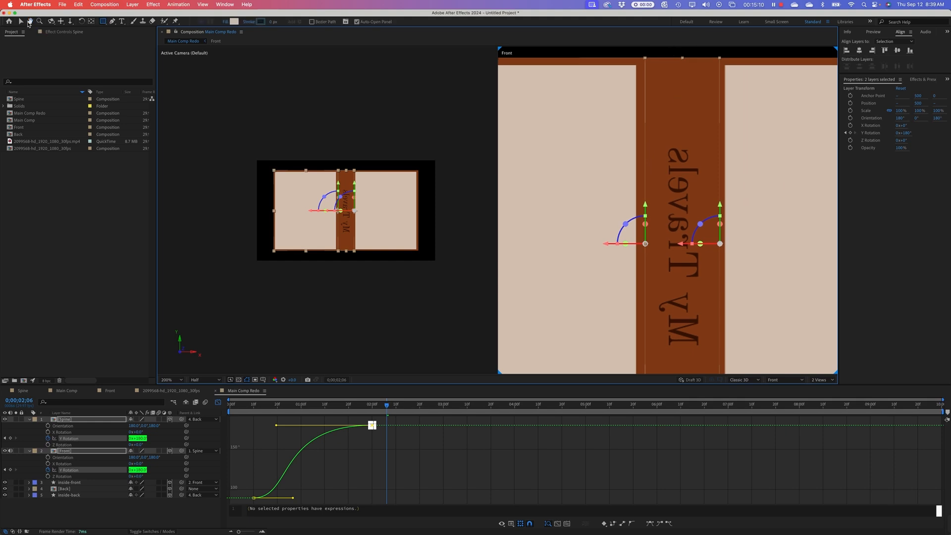
left_click(21, 22)
left_click(302, 99)
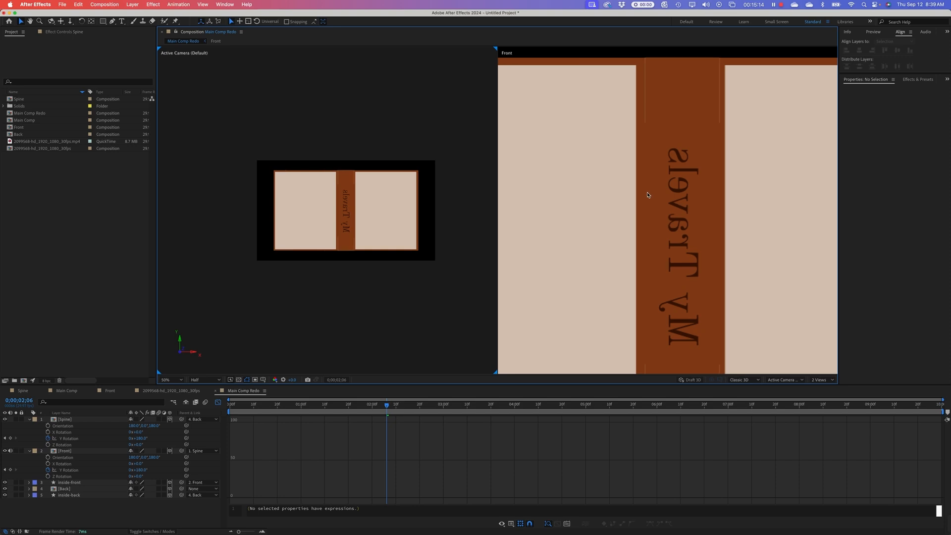
key("comma")
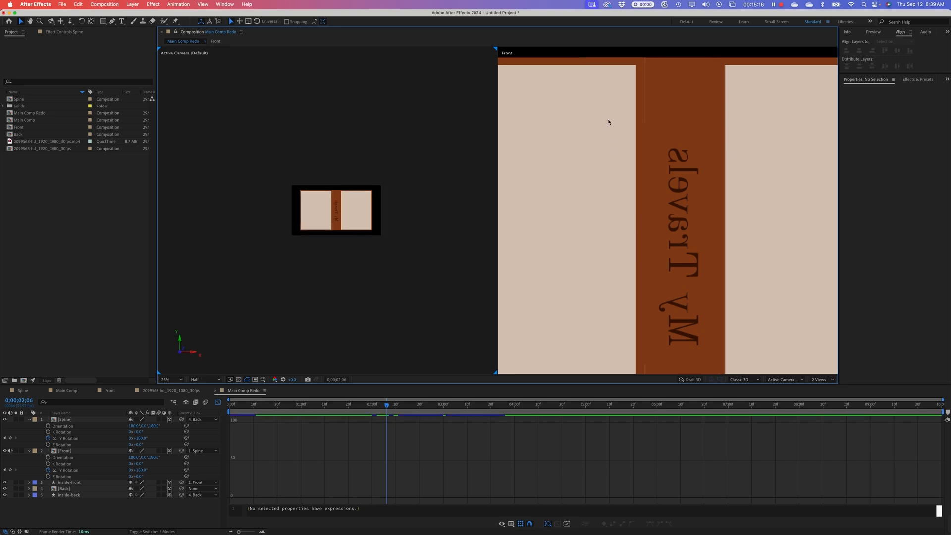
left_click(609, 52)
key("comma")
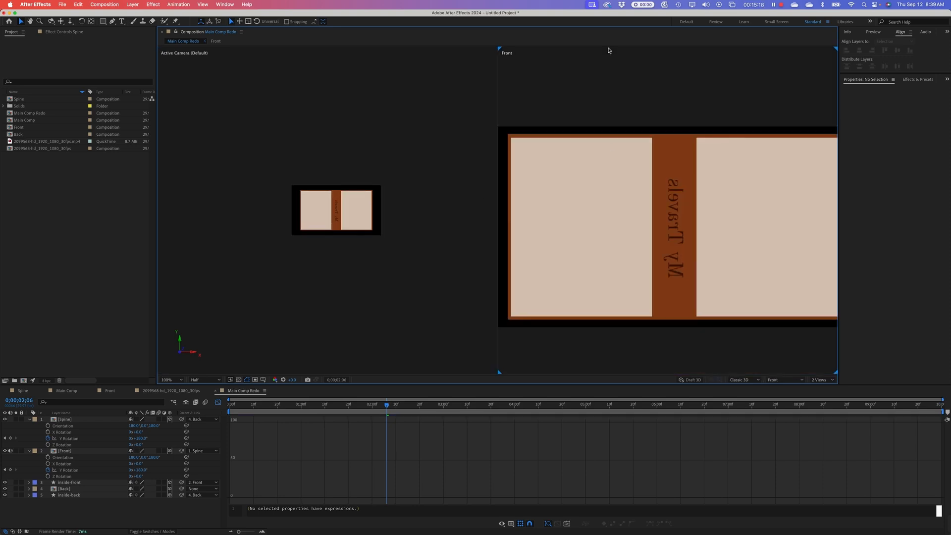
- Draw a beige rectangle about 172 by 950 px over the inside of the spine as a new shape layer
left_click(103, 21)
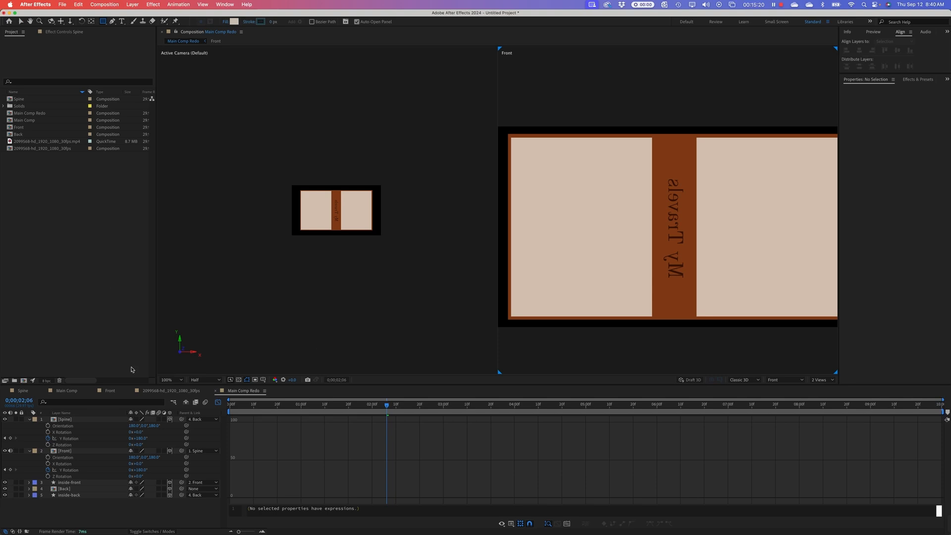
left_click(73, 515)
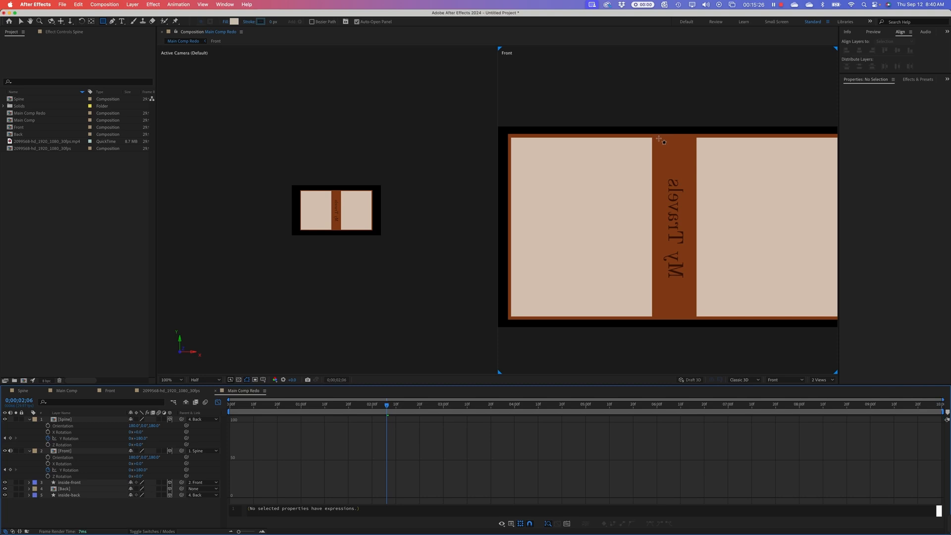
left_click_drag(658, 138, 689, 314)
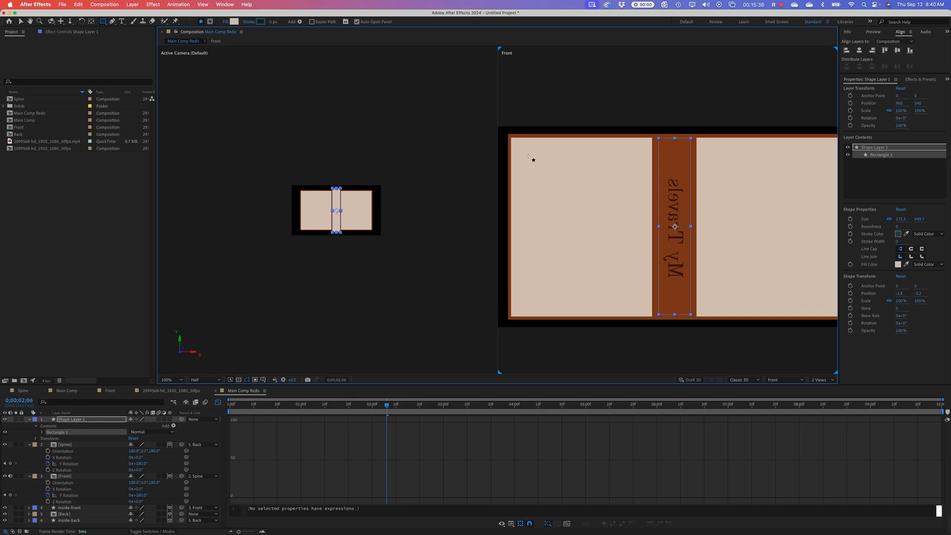
- Switch the Front view to Top and turn the new spine rectangle into a 3D layer
left_click(780, 380)
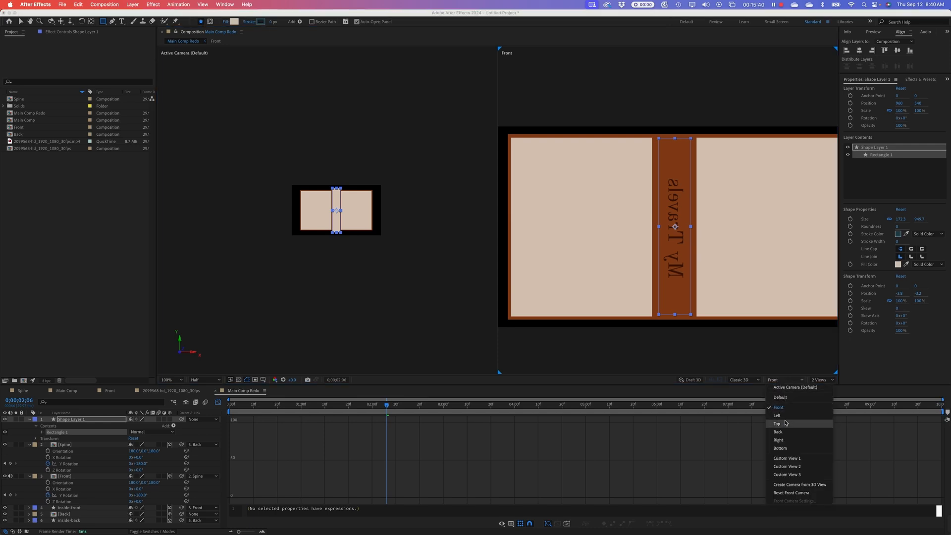
left_click(783, 424)
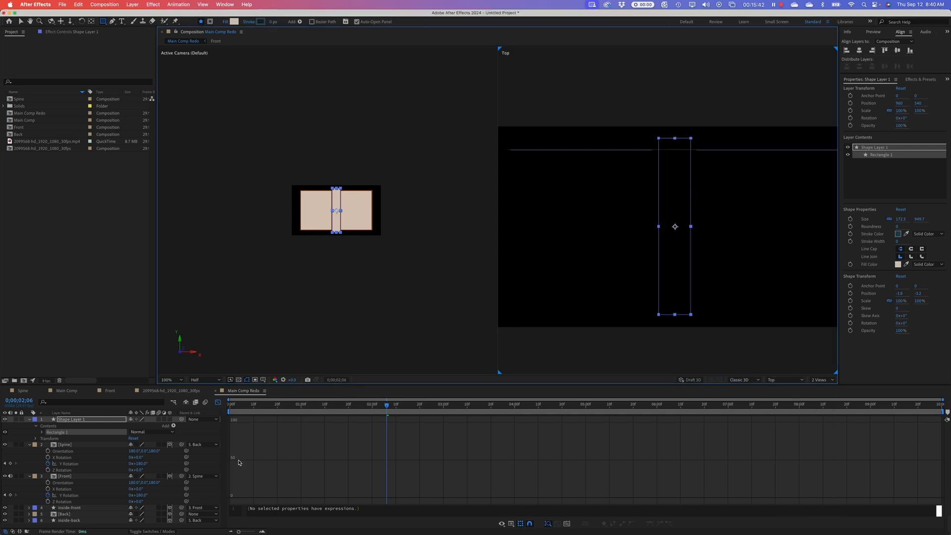
left_click(169, 419)
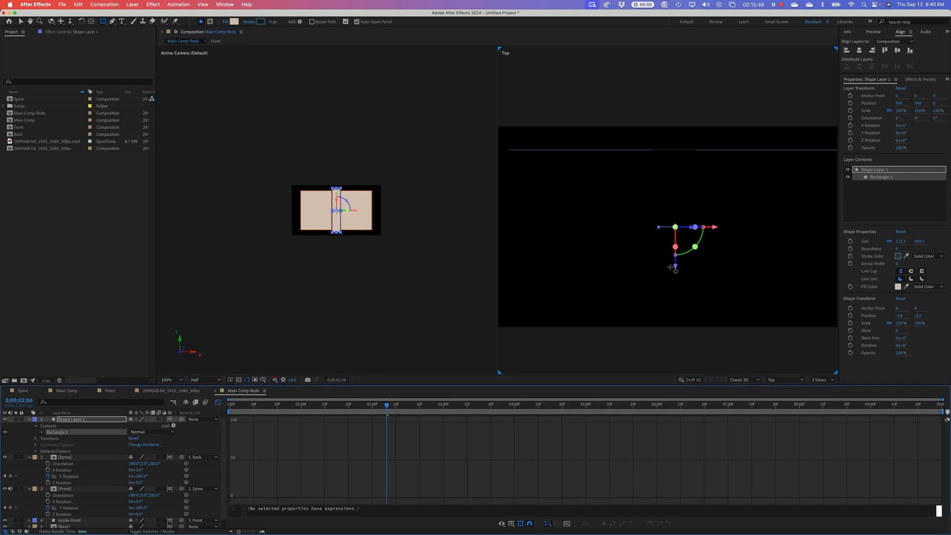
- Move Shape Layer 1 back along the Z axis to a Z position of 412, in line with the spine
left_click(20, 22)
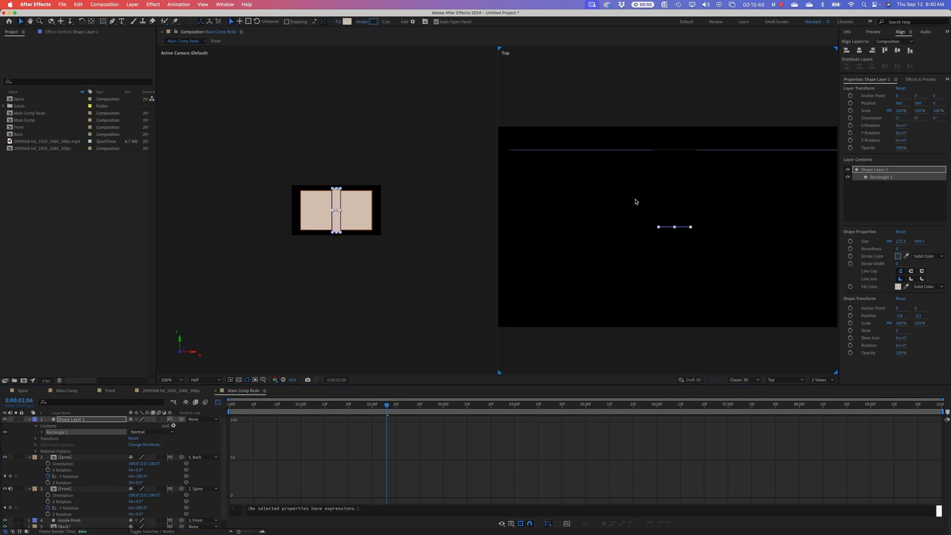
left_click(75, 421)
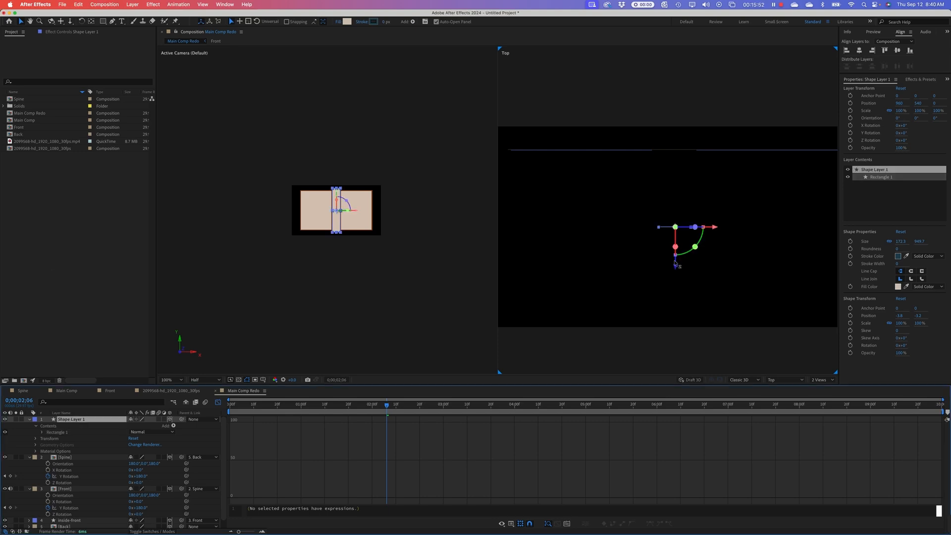
left_click_drag(675, 266, 677, 190)
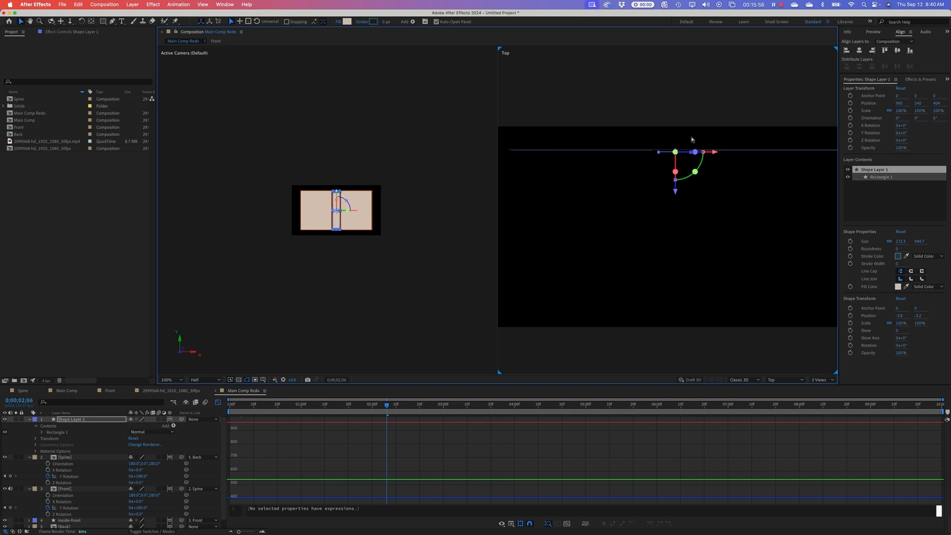
key("period")
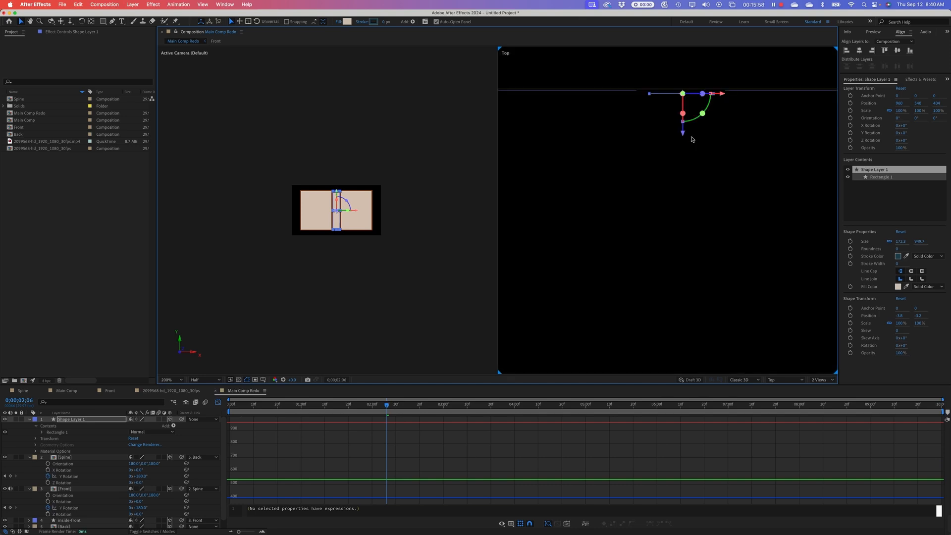
left_click_drag(683, 133, 684, 138)
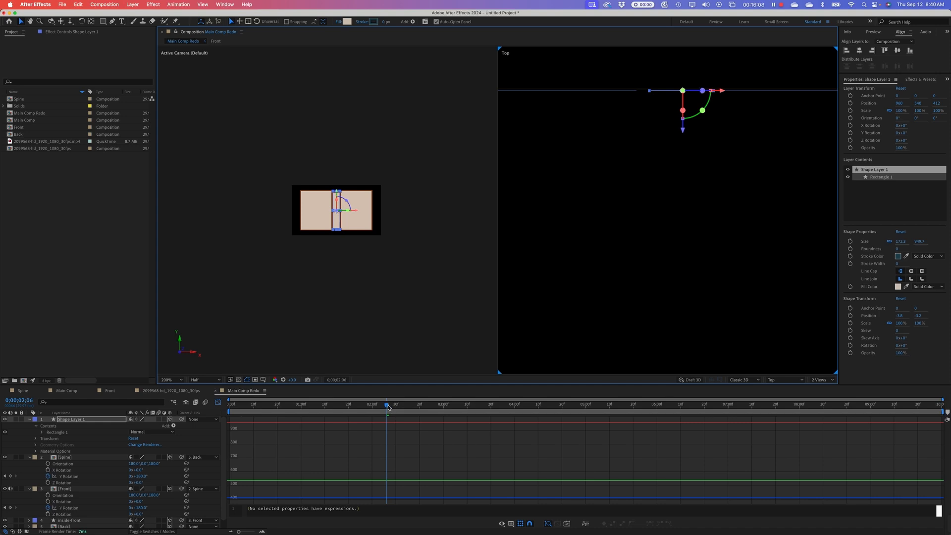
- Collapse all expanded layer properties and move Shape Layer 1 directly below the Spine layer
left_click_drag(275, 386, 280, 291)
left_click(97, 326)
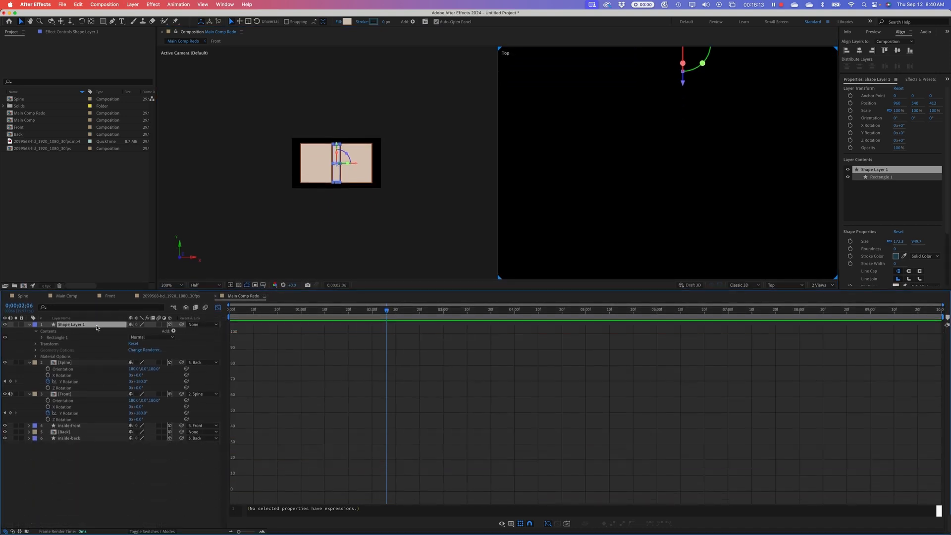
left_click(30, 325)
left_click(29, 331)
left_click(30, 337)
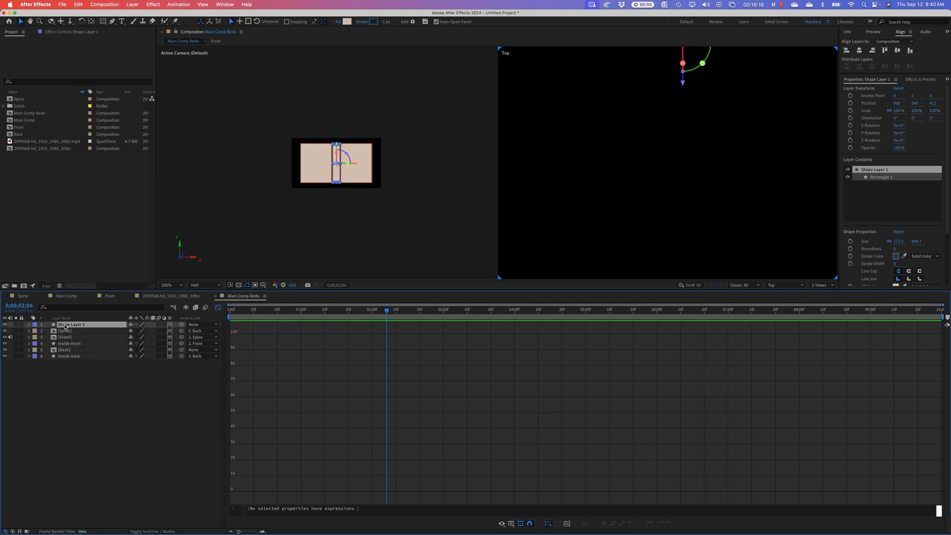
mouse_move(76, 326)
left_mouse_down()
mouse_move(77, 348)
mouse_move(77, 337)
left_mouse_up()
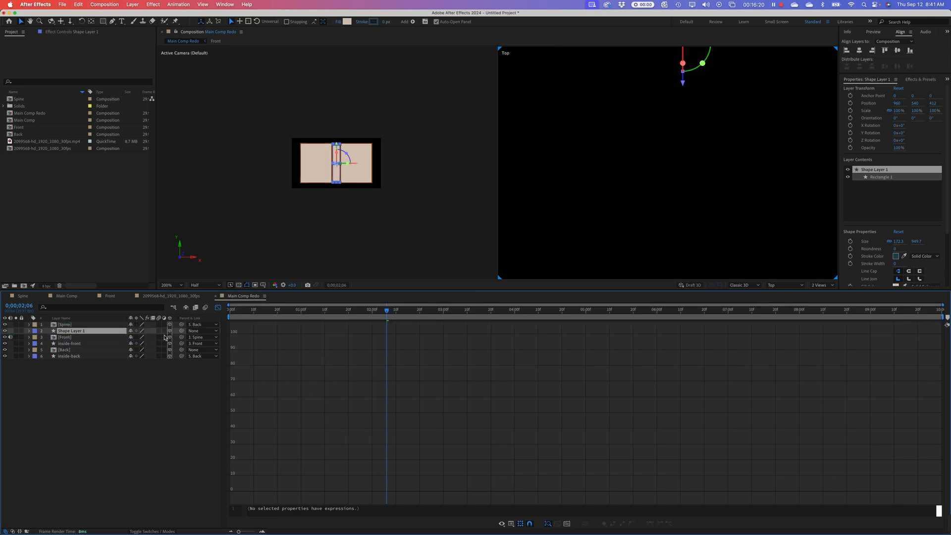
- Parent Shape Layer 1 to the Spine layer and clear the layer selection
left_click_drag(182, 333, 103, 325)
left_click(131, 423)
left_click(352, 254)
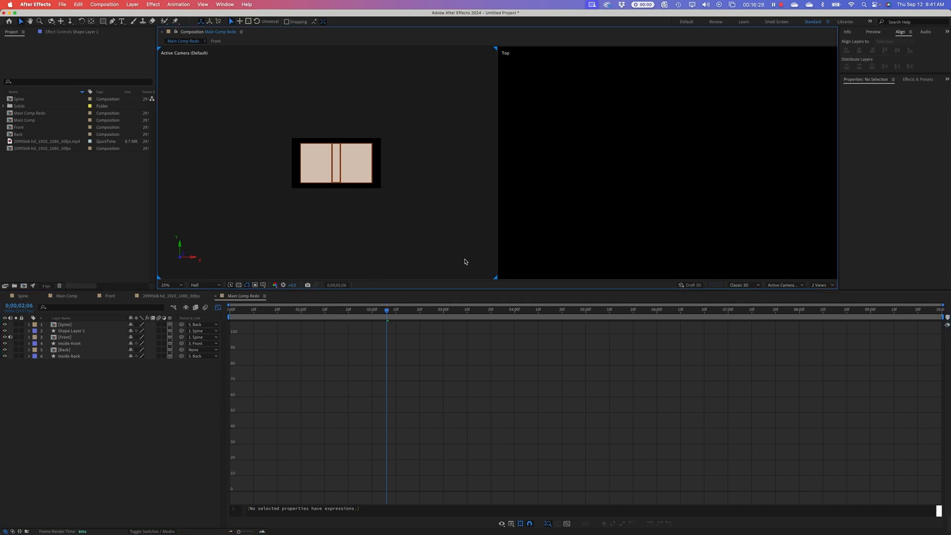
- Switch to a single Active Camera view and preview the book opening from the start of the composition
left_click(822, 286)
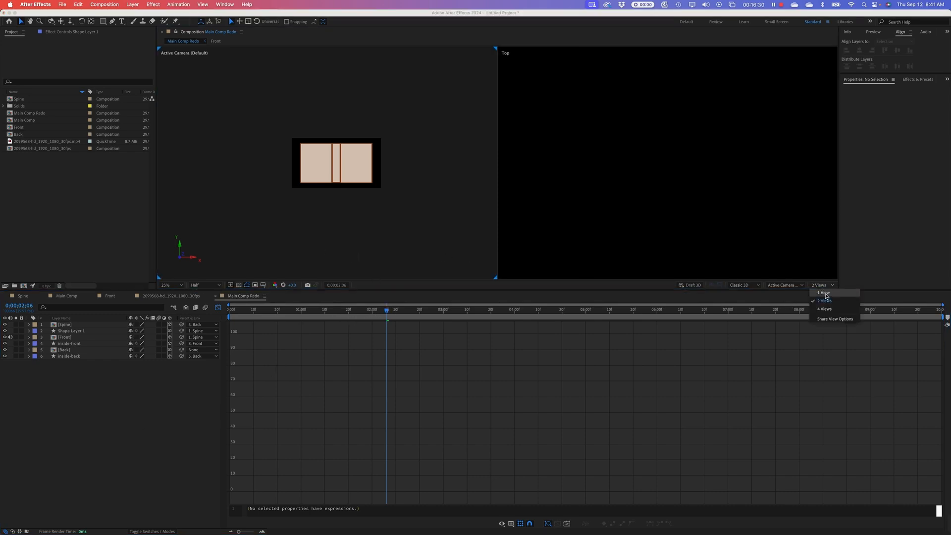
left_click(824, 292)
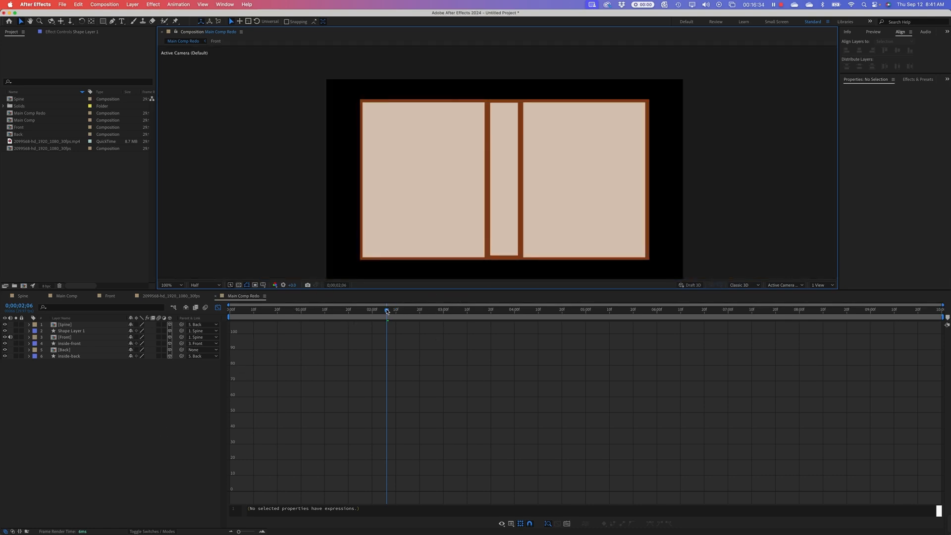
left_click_drag(387, 311, 230, 312)
key("space")
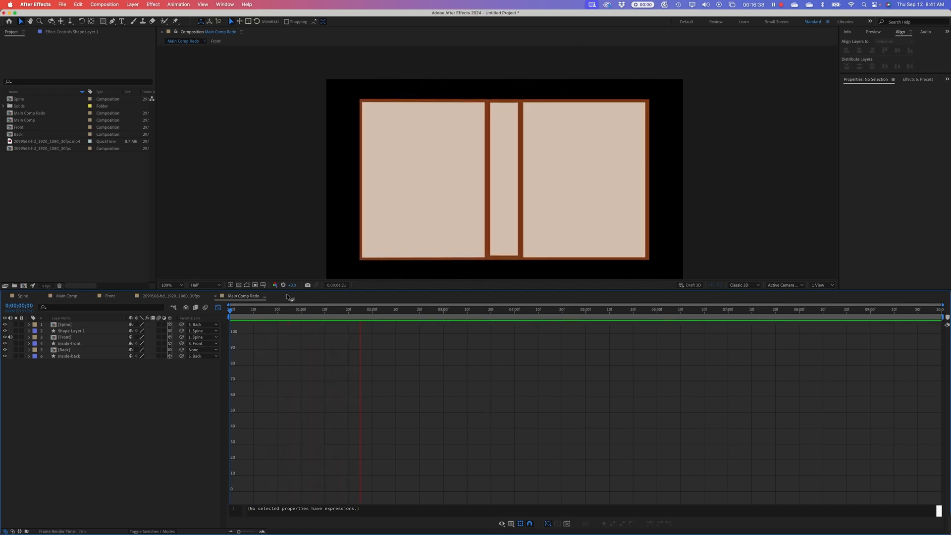
key("space")
key("space")
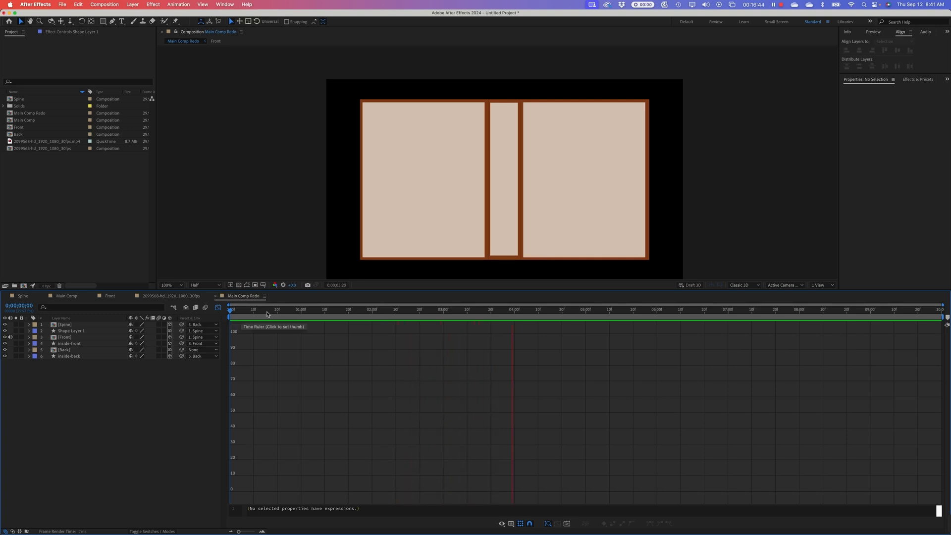
left_click_drag(267, 313, 228, 313)
key("space")
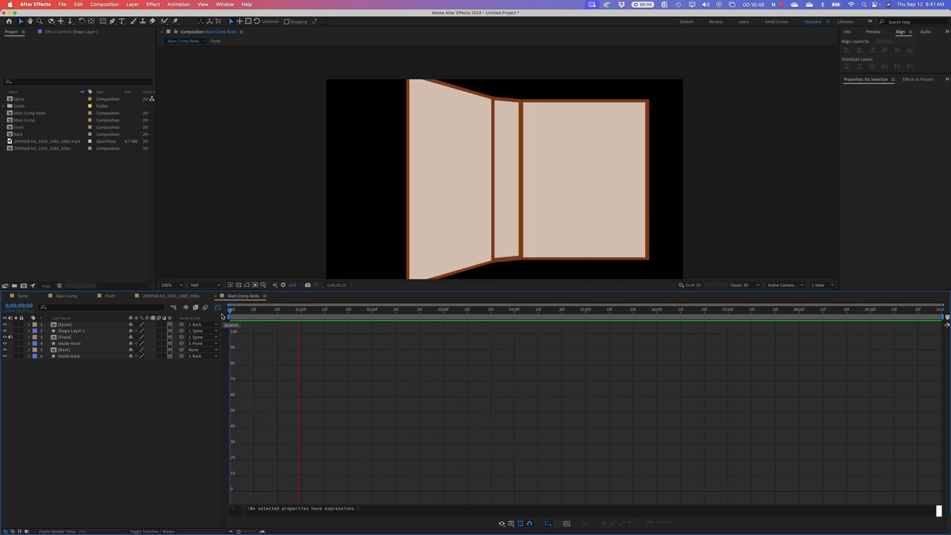
key("space")
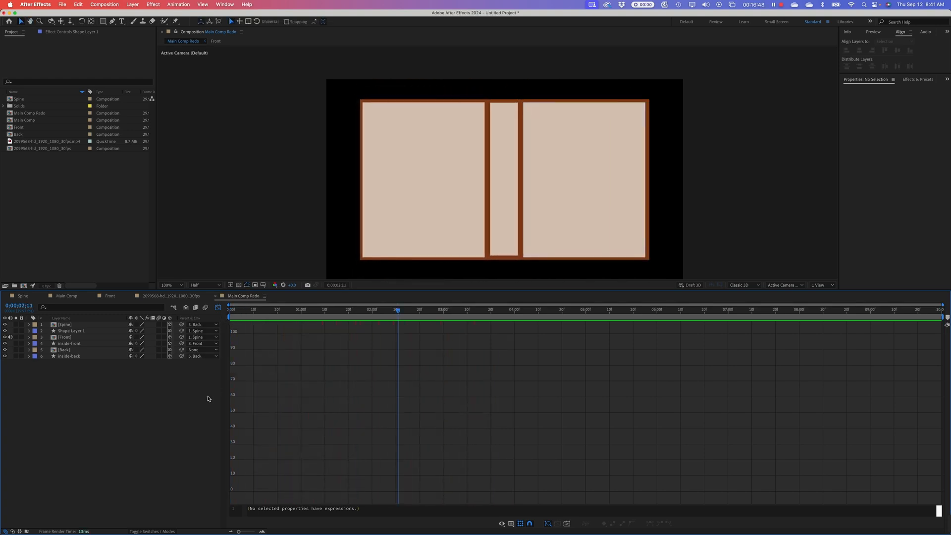
- Add a one-node camera named Camera 1 with the 35mm preset
right_click(107, 409)
mouse_move(119, 413)
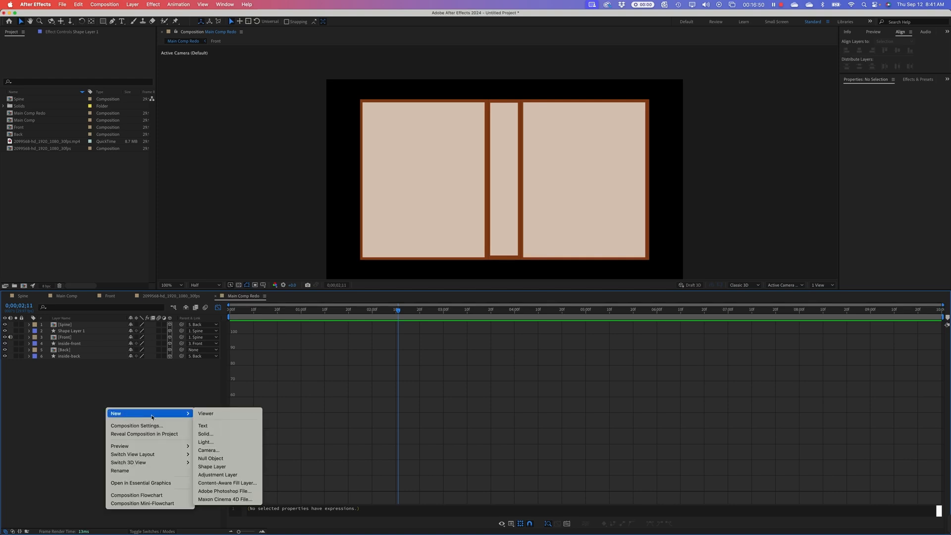
left_click(218, 453)
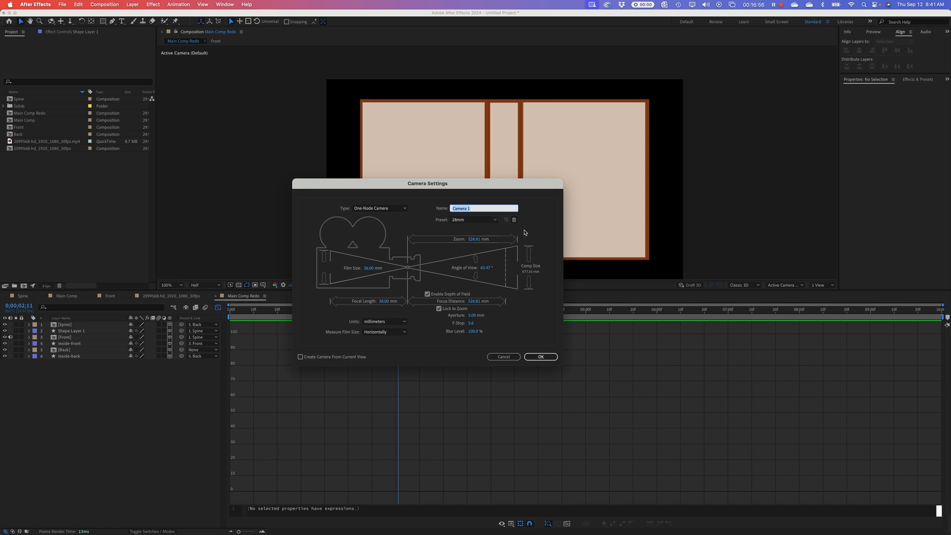
left_click(487, 221)
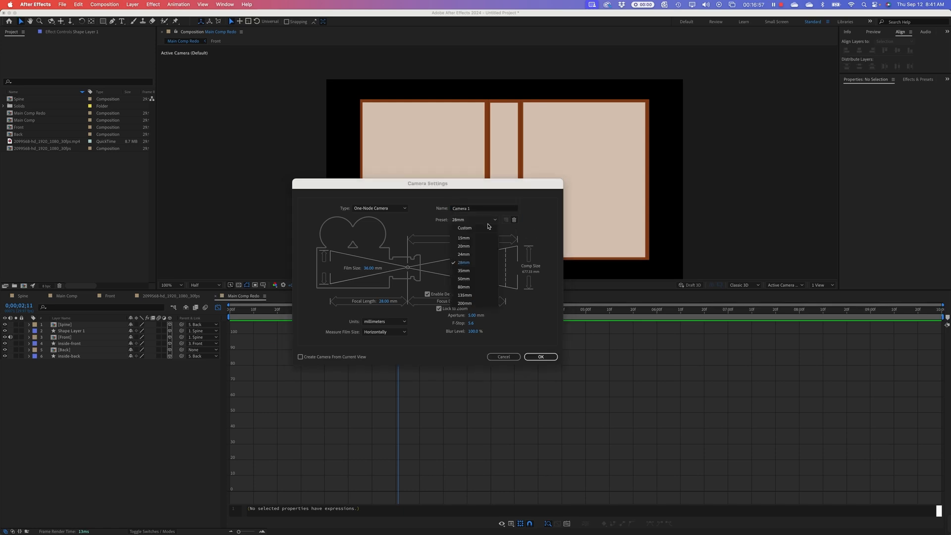
left_click(488, 270)
left_click(541, 357)
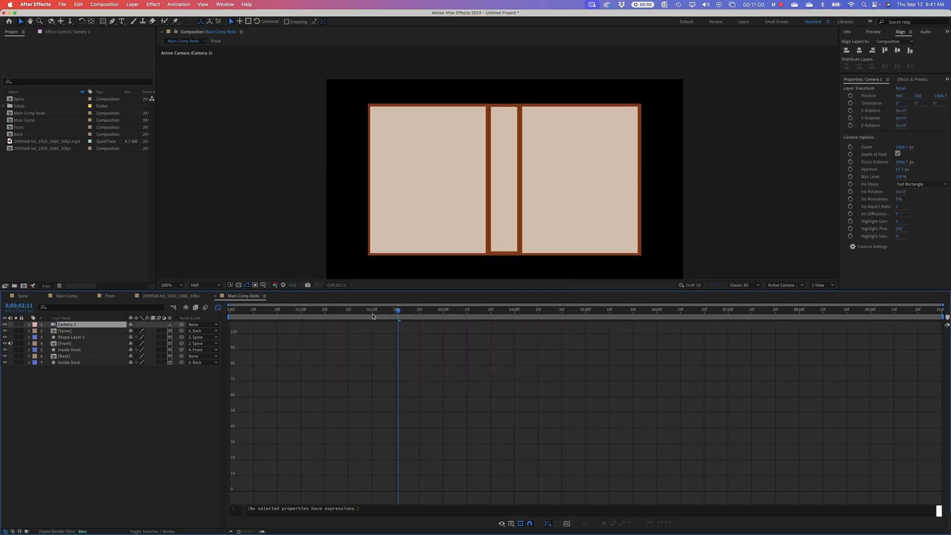
- Preview the book opening through Camera 1 from the start of the composition
left_click_drag(307, 308, 220, 313)
key("space")
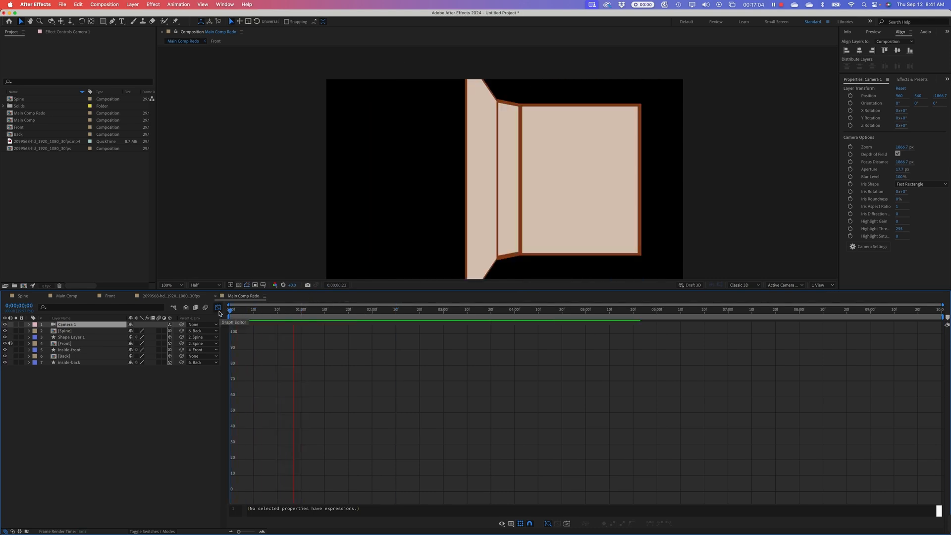
key("space")
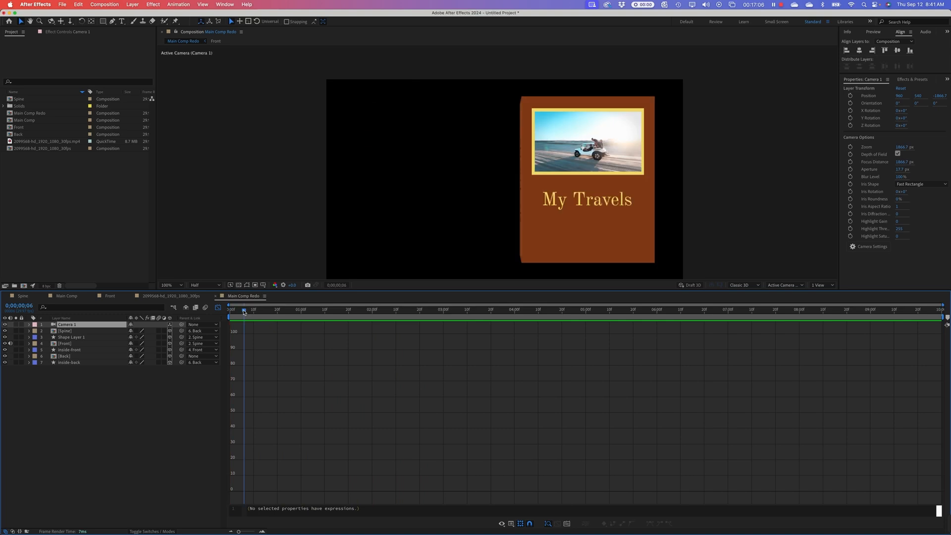
- Switch back to two views and add a Zoom keyframe to Camera 1 at 0;00;02;00
left_click(832, 286)
left_click(829, 301)
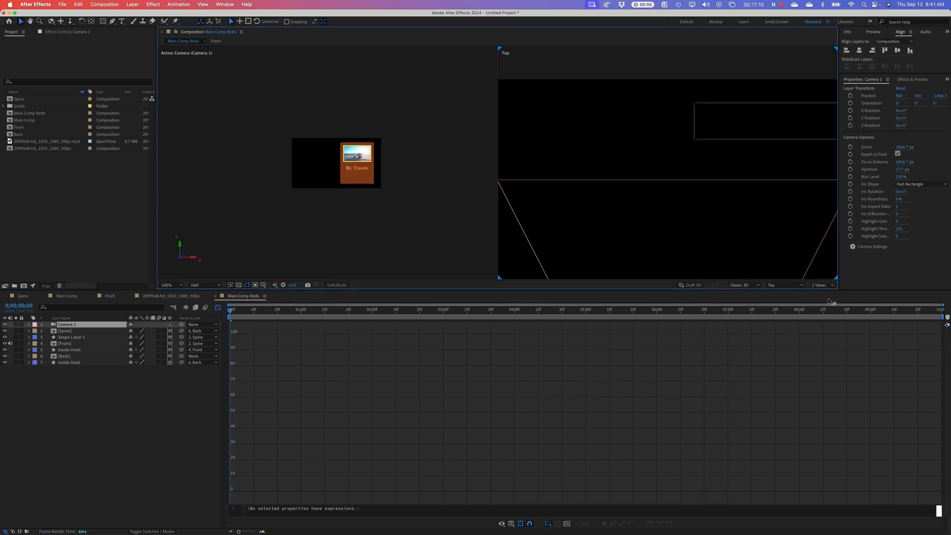
scroll(701, 204, "down", 1)
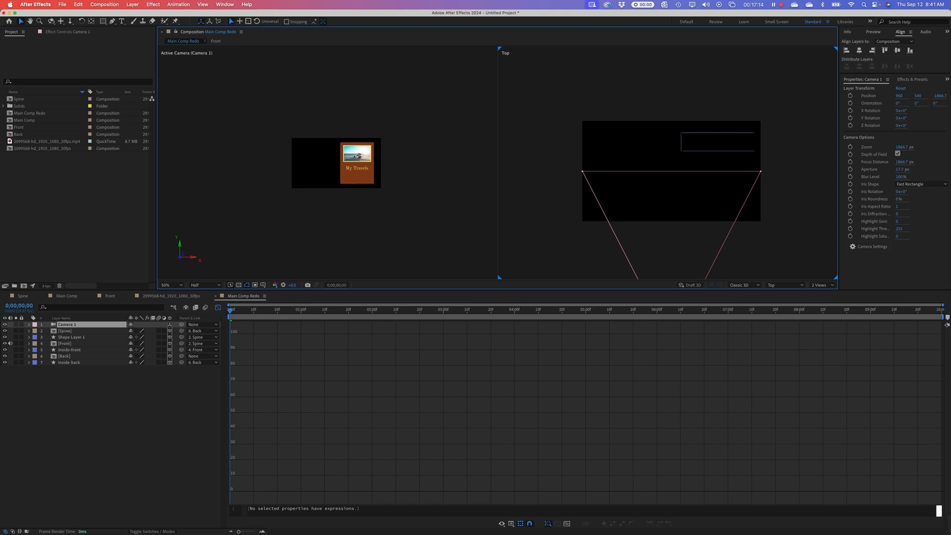
left_click(29, 324)
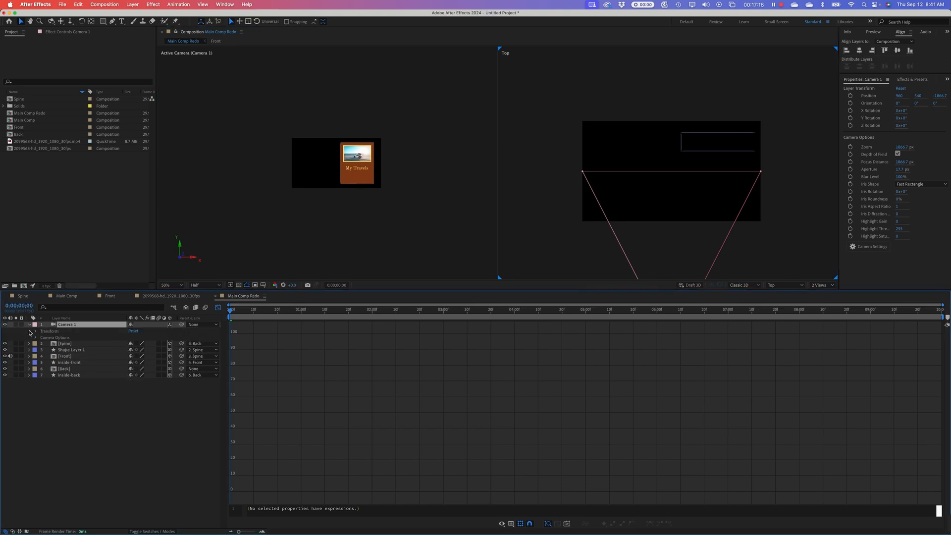
left_click(35, 338)
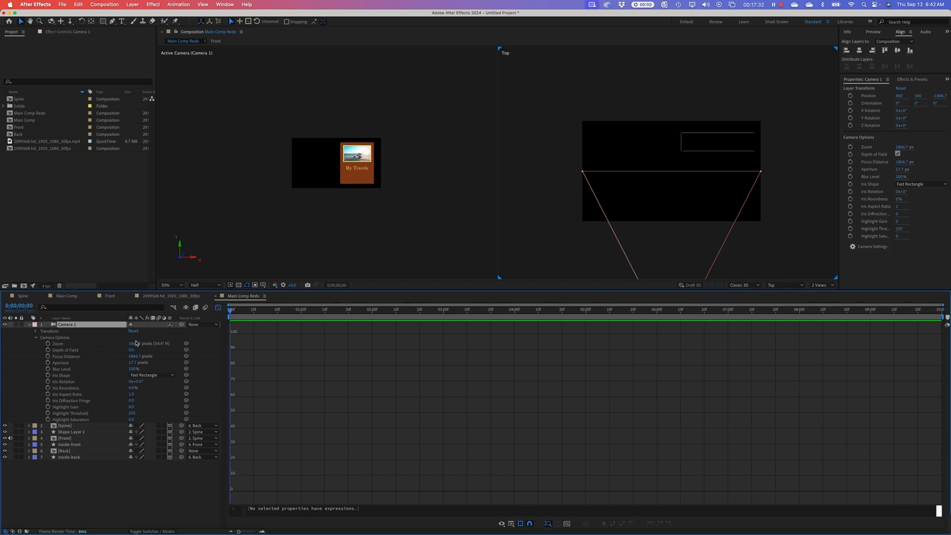
left_click_drag(232, 312, 373, 317)
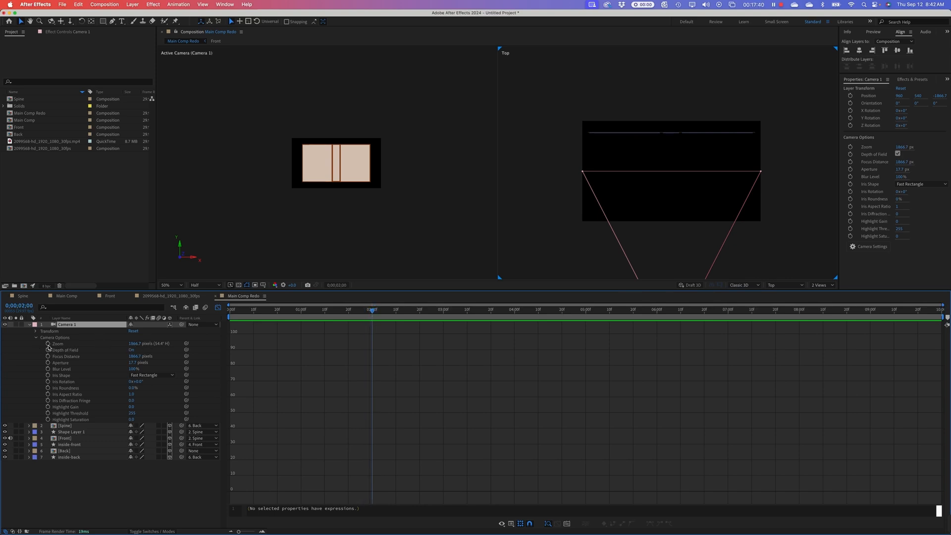
left_click(48, 343)
- Set Camera 1's Zoom to about 1134 pixels at 0;00;00;00 and preview the zoom animation
left_click_drag(372, 312, 230, 312)
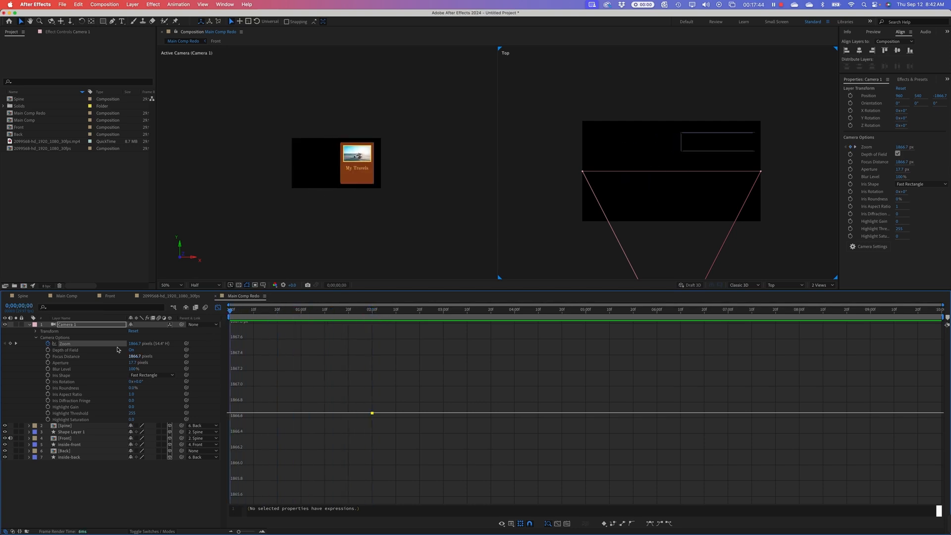
left_click_drag(133, 343, 20, 344)
left_click_drag(134, 343, 61, 348)
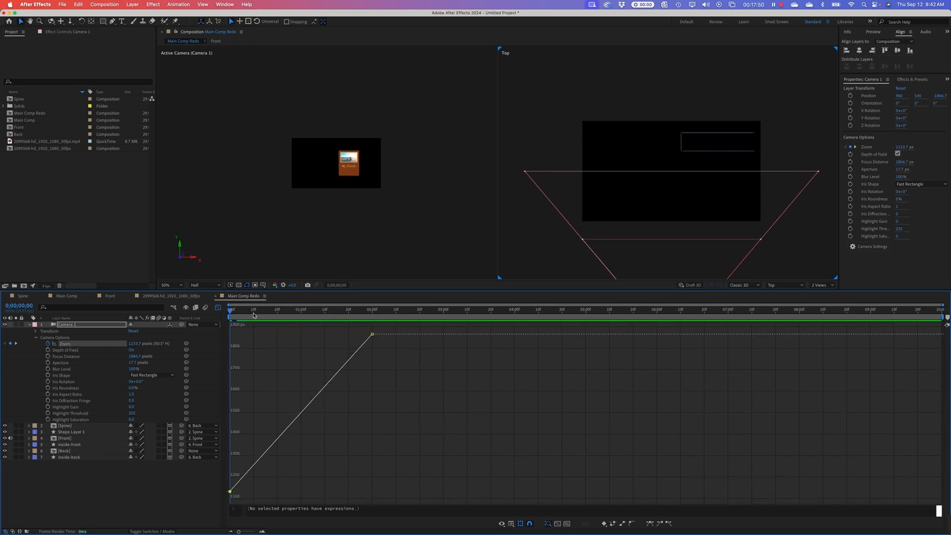
key("space")
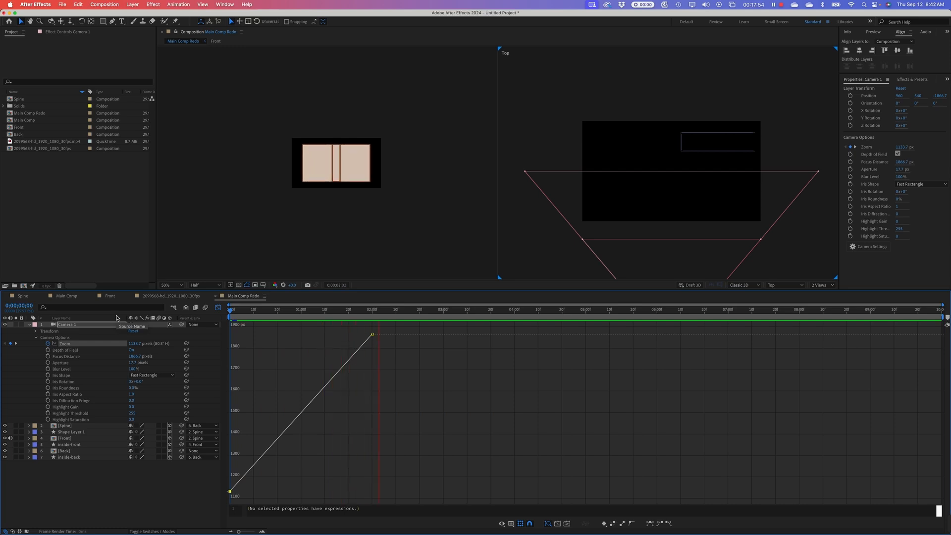
- Set Camera 1's Aperture to about 243.7 pixels and its Focus Distance to about 2488.7 pixels at 0;00;00;00
key("space")
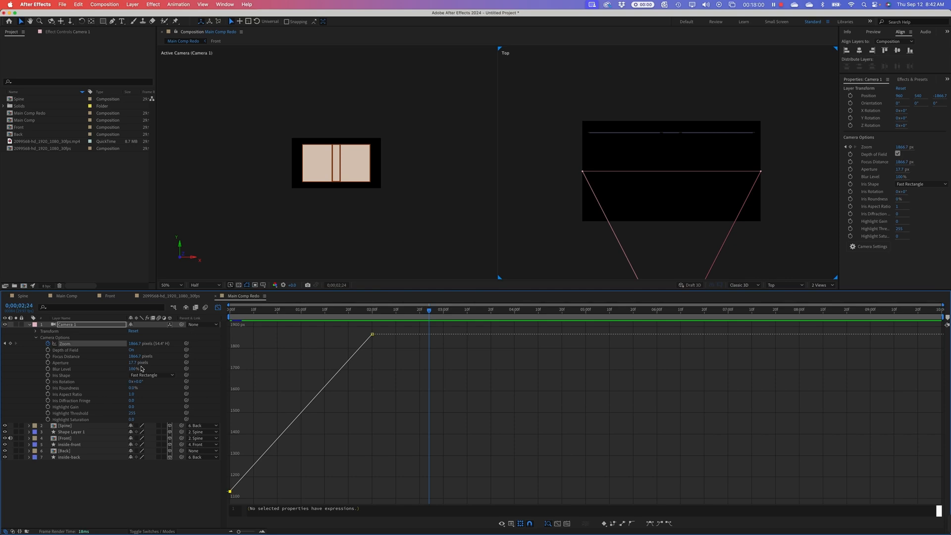
left_click_drag(401, 311, 218, 312)
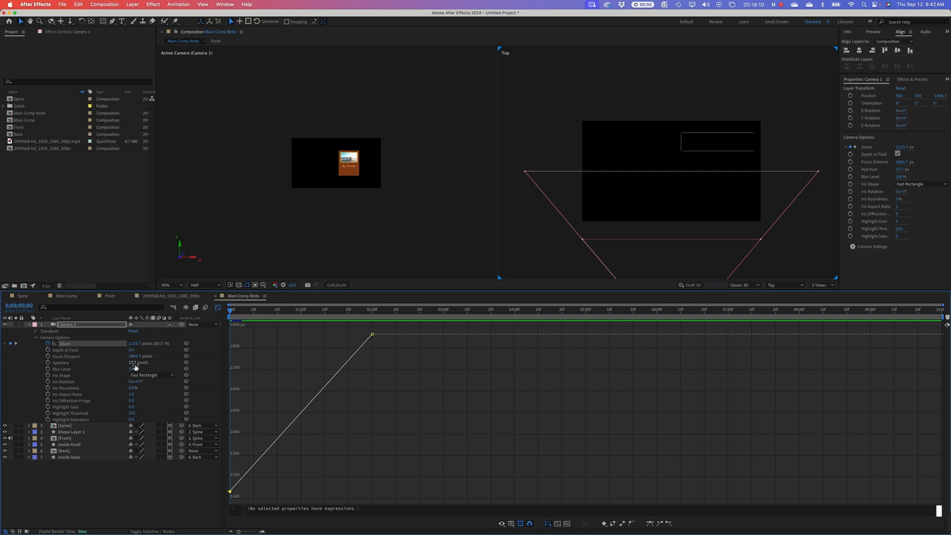
left_click_drag(132, 363, 146, 363)
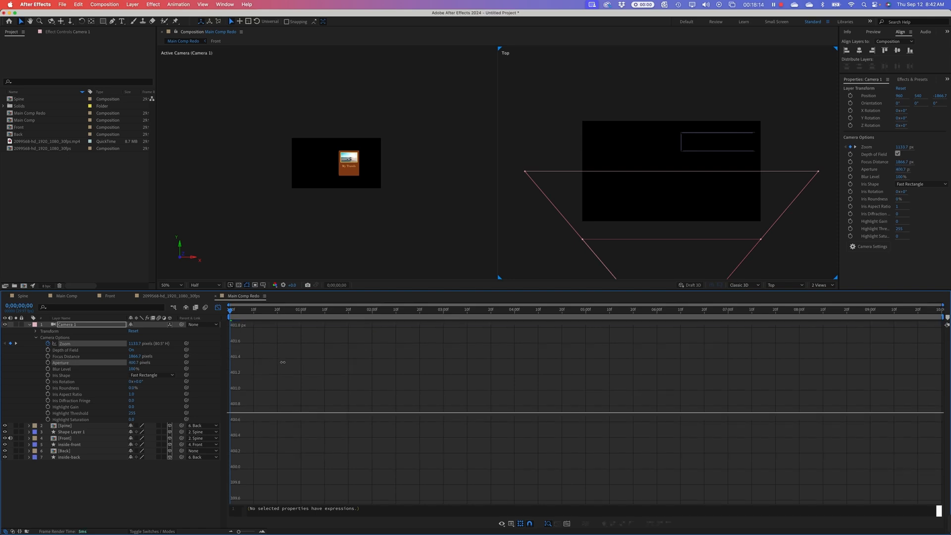
left_click_drag(318, 361, 318, 362)
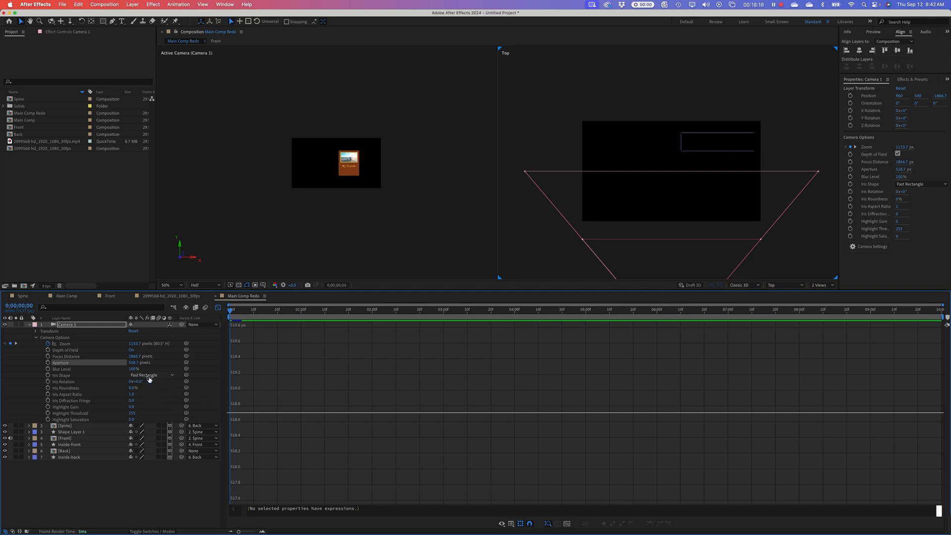
left_click_drag(145, 363, 68, 361)
left_click_drag(135, 356, 365, 350)
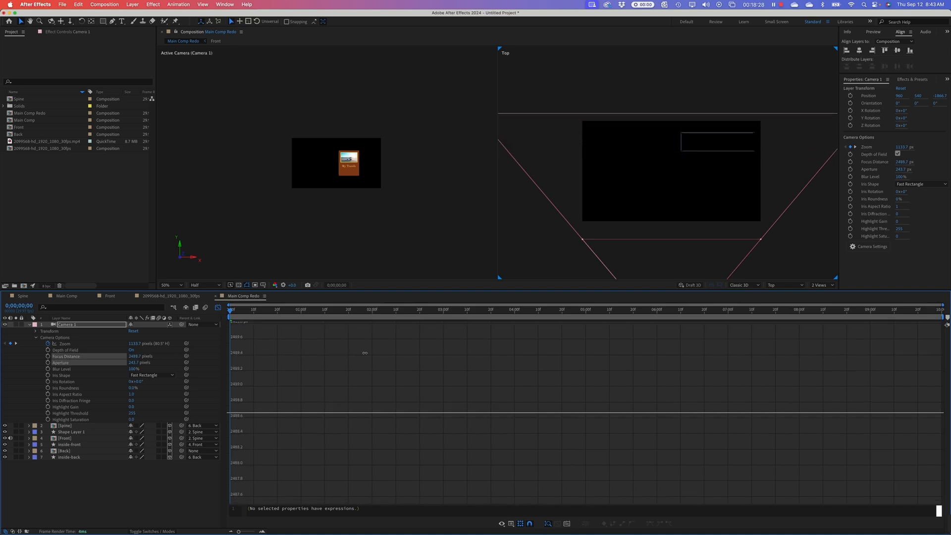
- Inspect the book cover at 100% magnification, return the camera view to 50% and preview the book opening
left_click(350, 224)
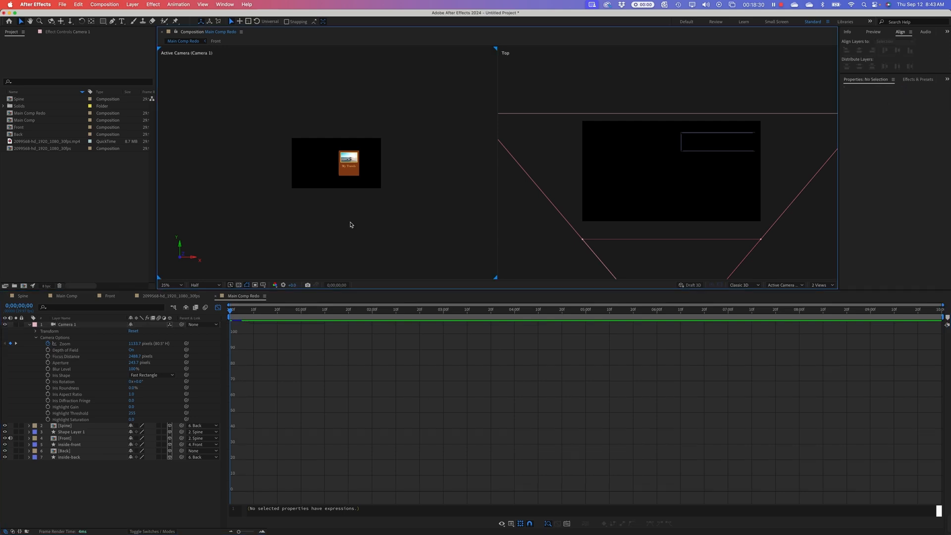
key("period")
key("period")
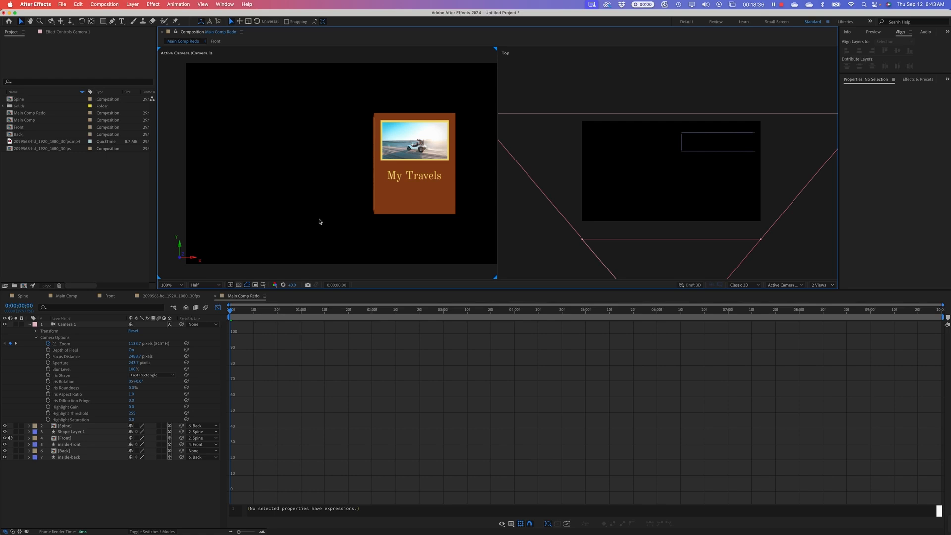
key("comma")
left_click(248, 317)
key("space")
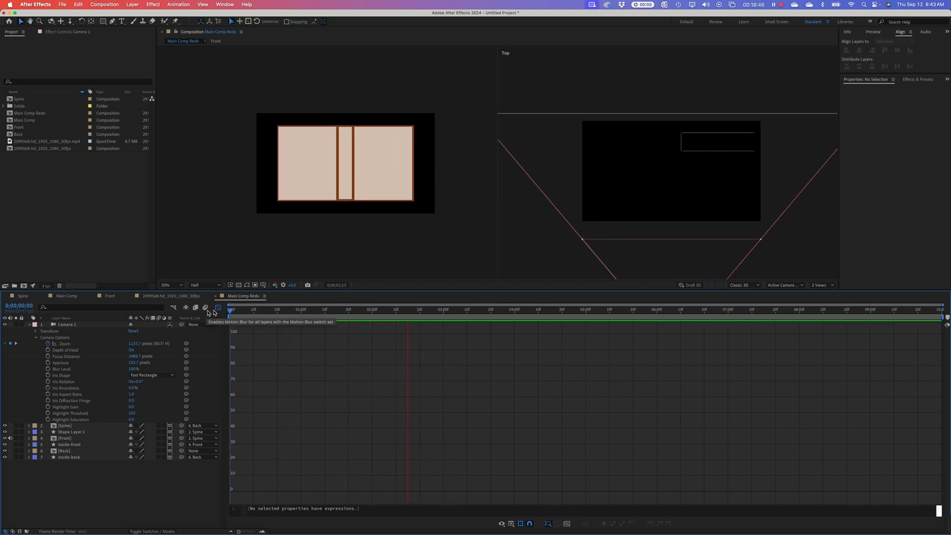
key("space")
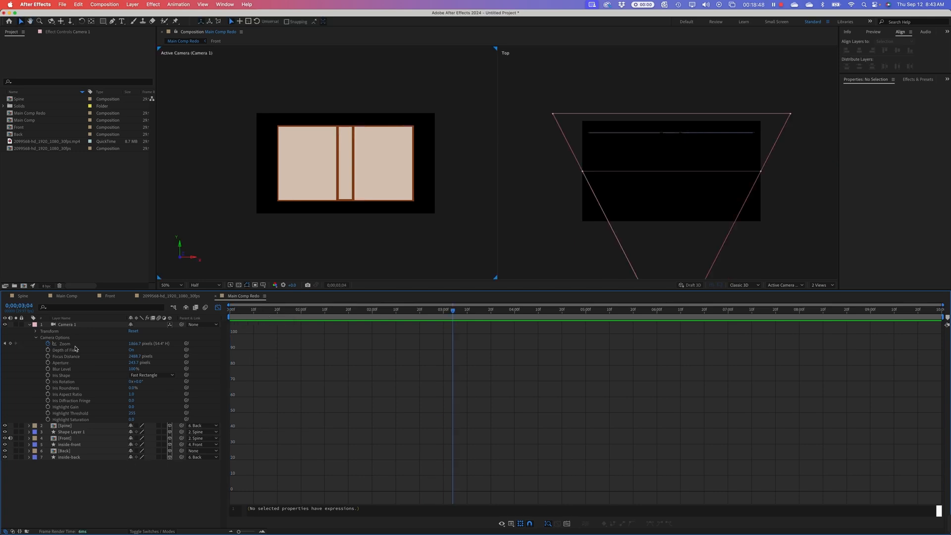
- Apply Easy Ease to both of Camera 1's Zoom keyframes and lengthen the second keyframe's incoming ease in the value graph
left_click(73, 344)
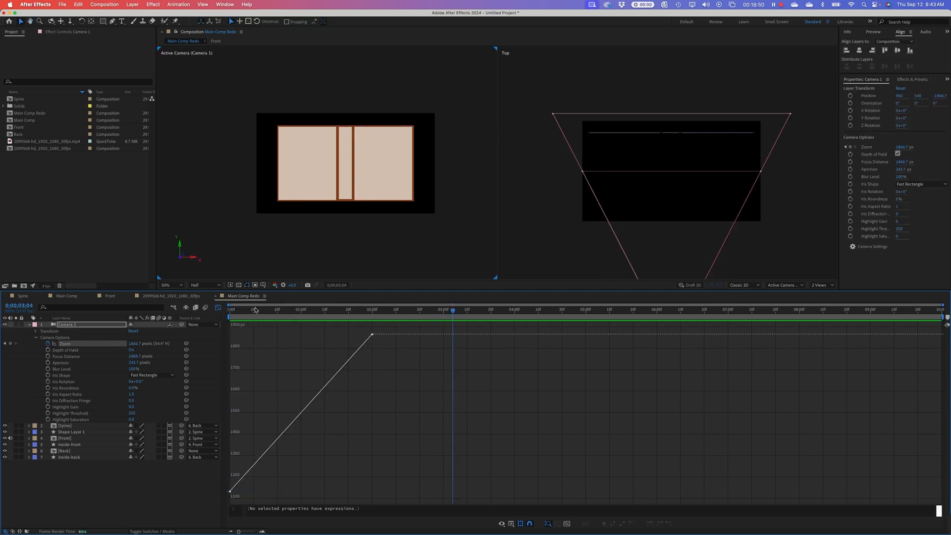
left_click(218, 308)
left_click_drag(391, 338, 229, 356)
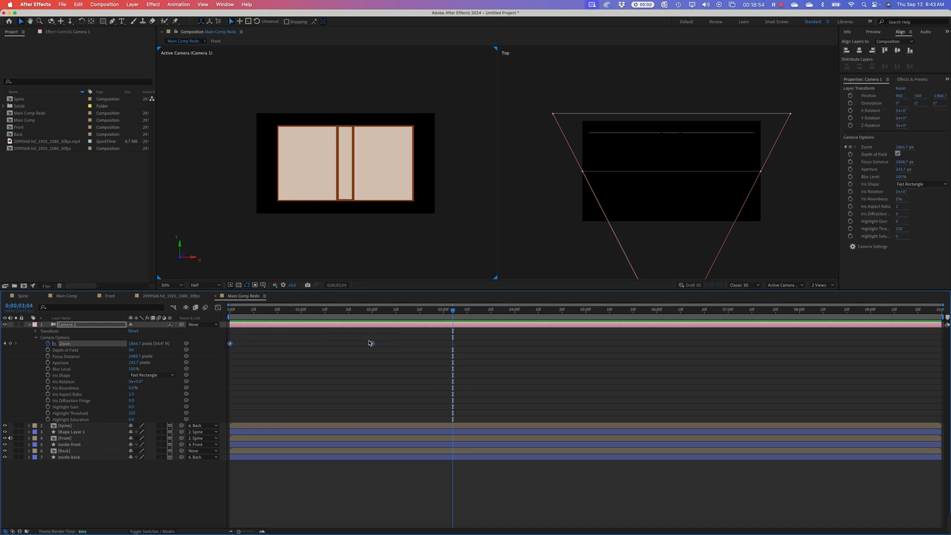
right_click(372, 344)
mouse_move(391, 460)
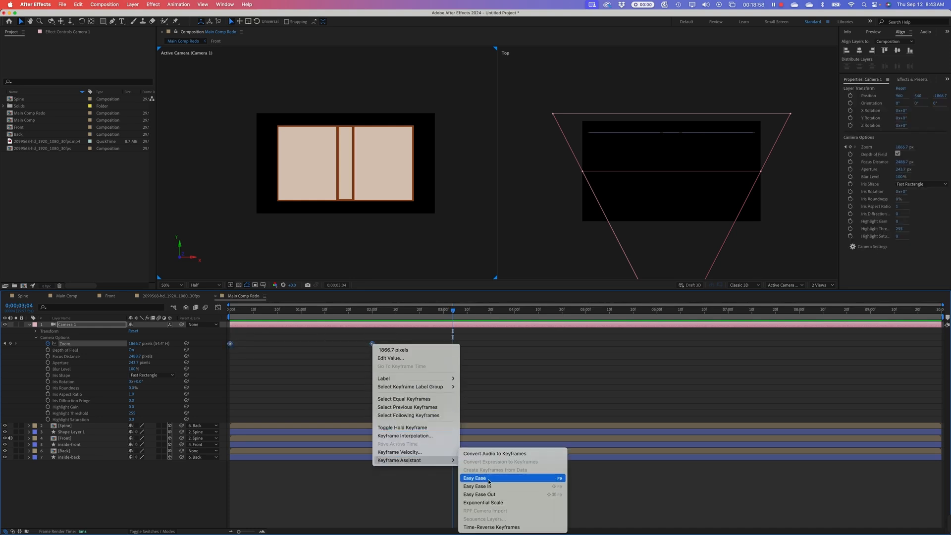
left_click(475, 478)
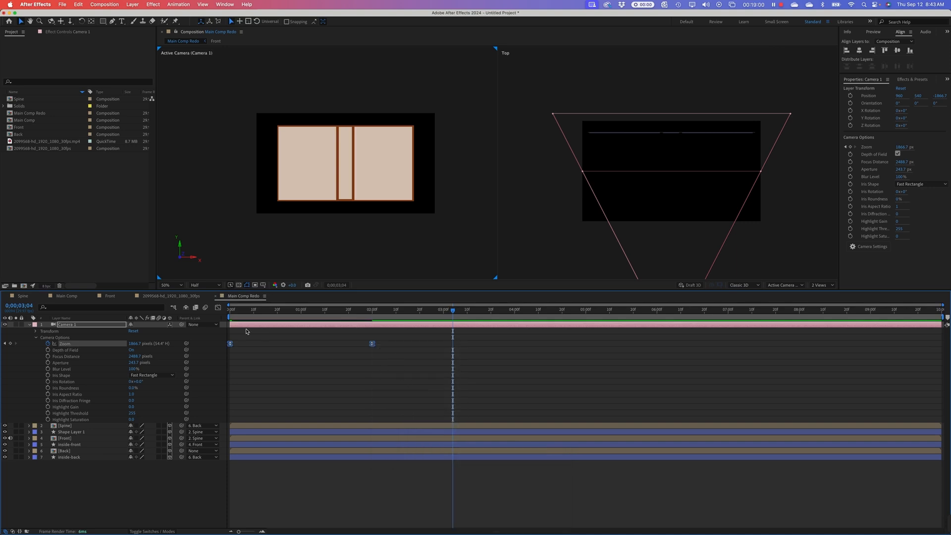
left_click(218, 308)
left_click_drag(380, 341, 292, 337)
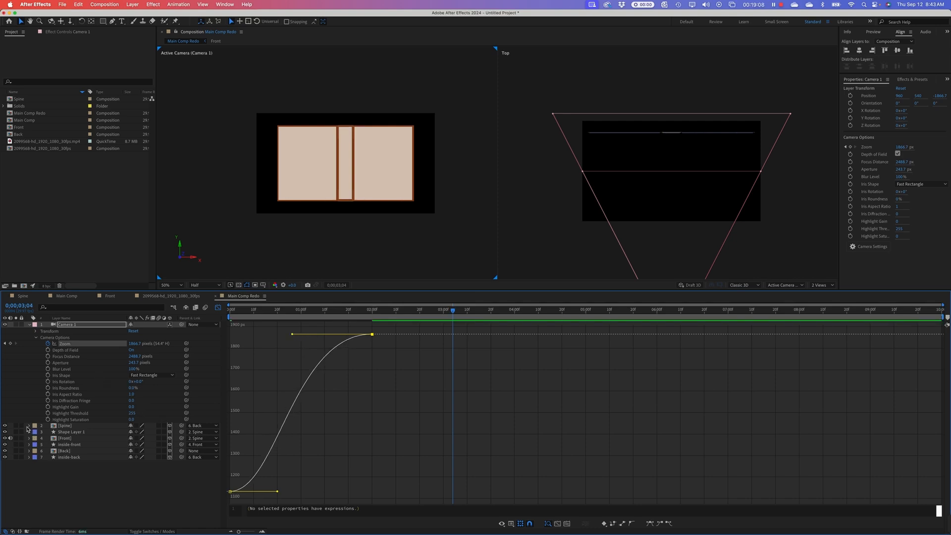
- Reveal the Spine's Y Rotation keyframes, move Camera 1's second Zoom keyframe to about 0;00;02;20 and preview the timing
left_click(29, 426)
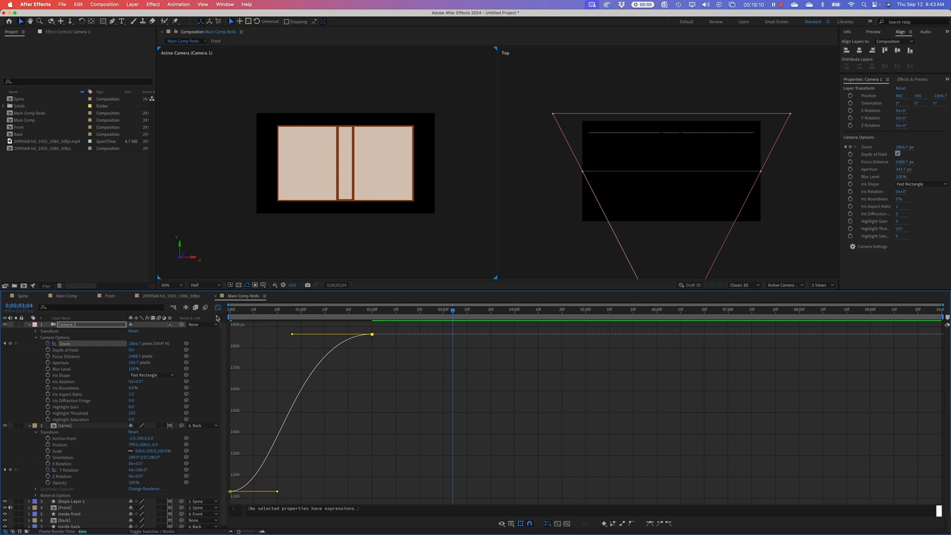
left_click(218, 307)
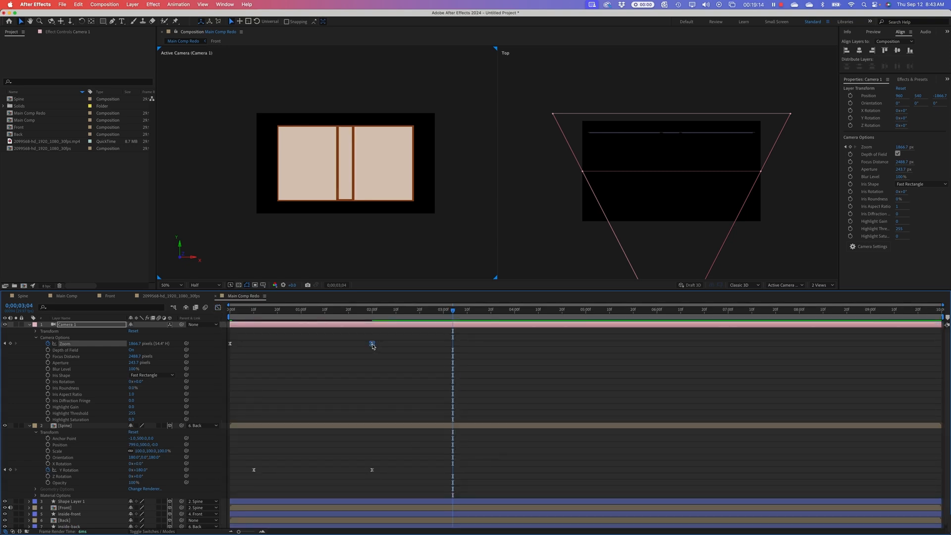
left_click_drag(380, 345, 419, 345)
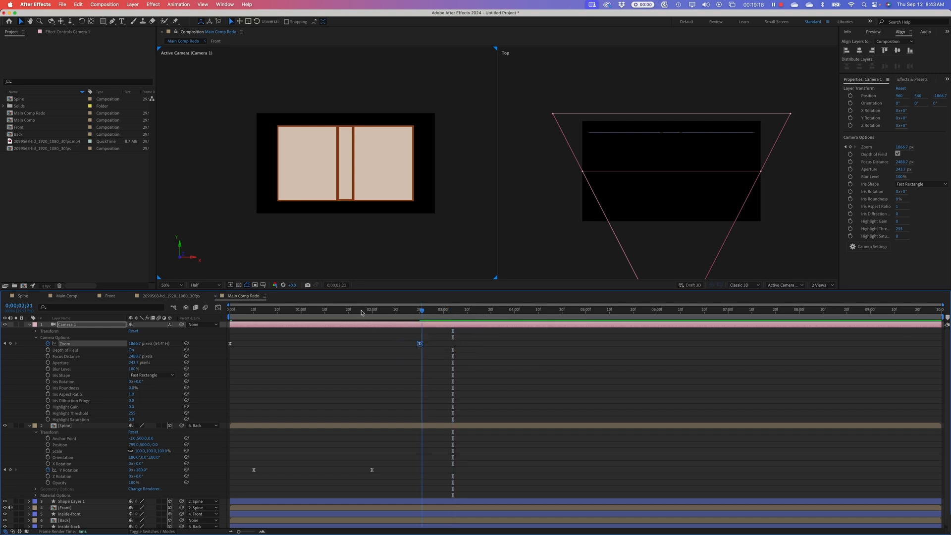
key("Home")
key("space")
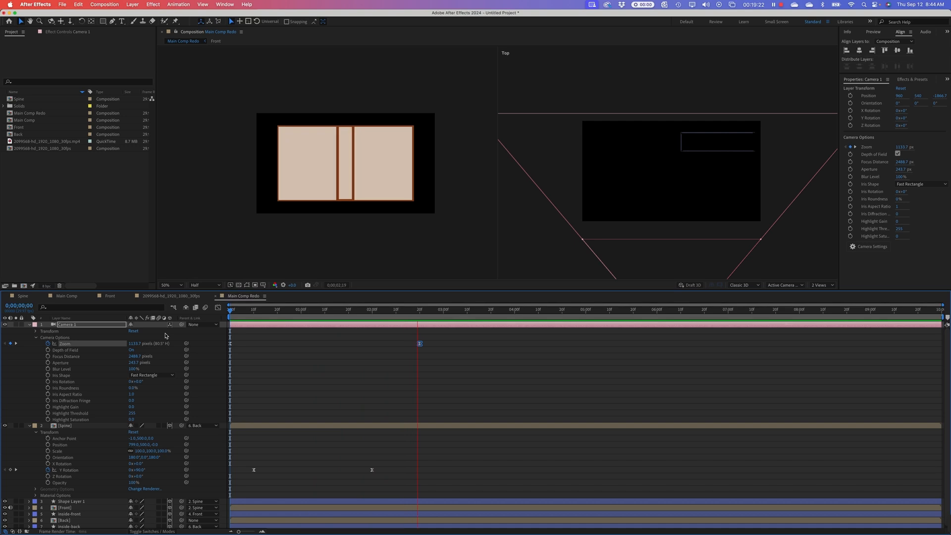
- Move Camera 1's second Zoom keyframe to about 0;00;01;20 and shorten the work area to end at about 0;00;02;07
left_click_drag(420, 345, 348, 345)
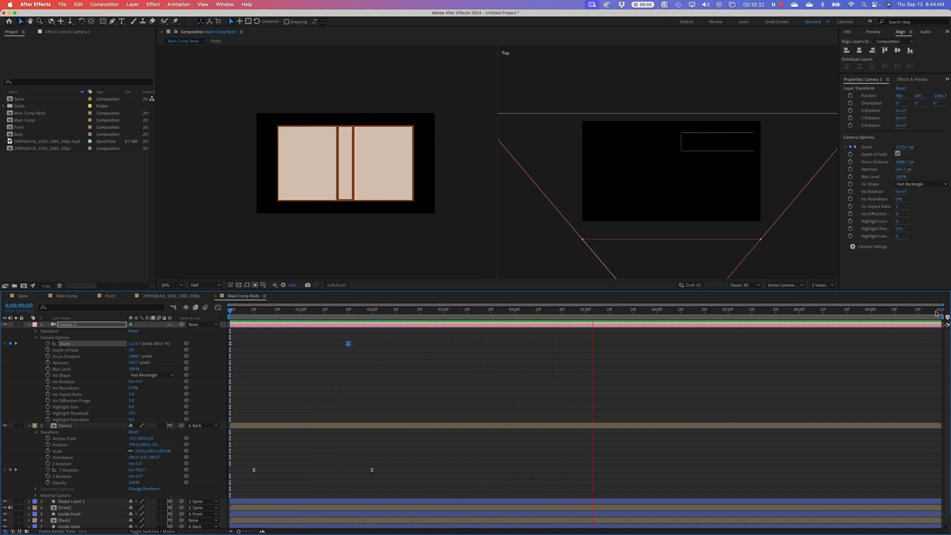
left_click_drag(943, 316, 390, 330)
key("space")
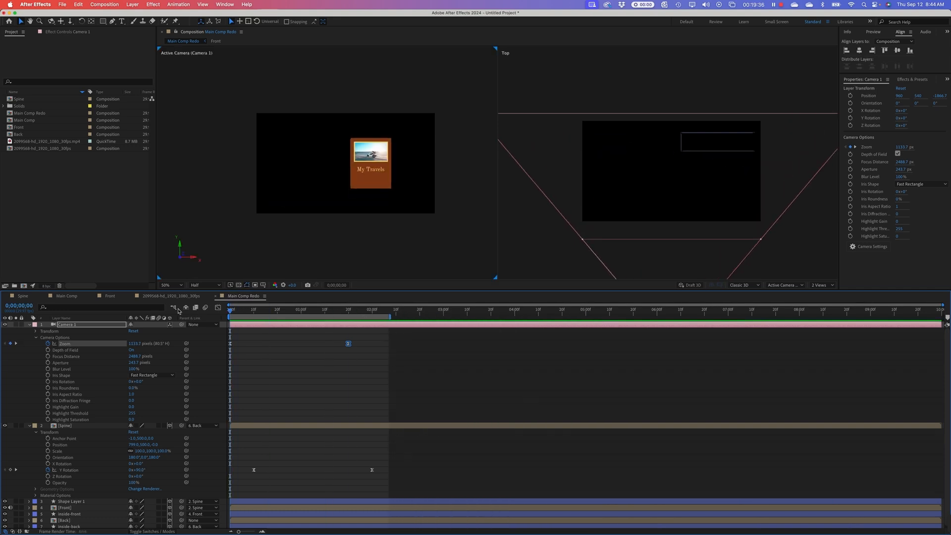